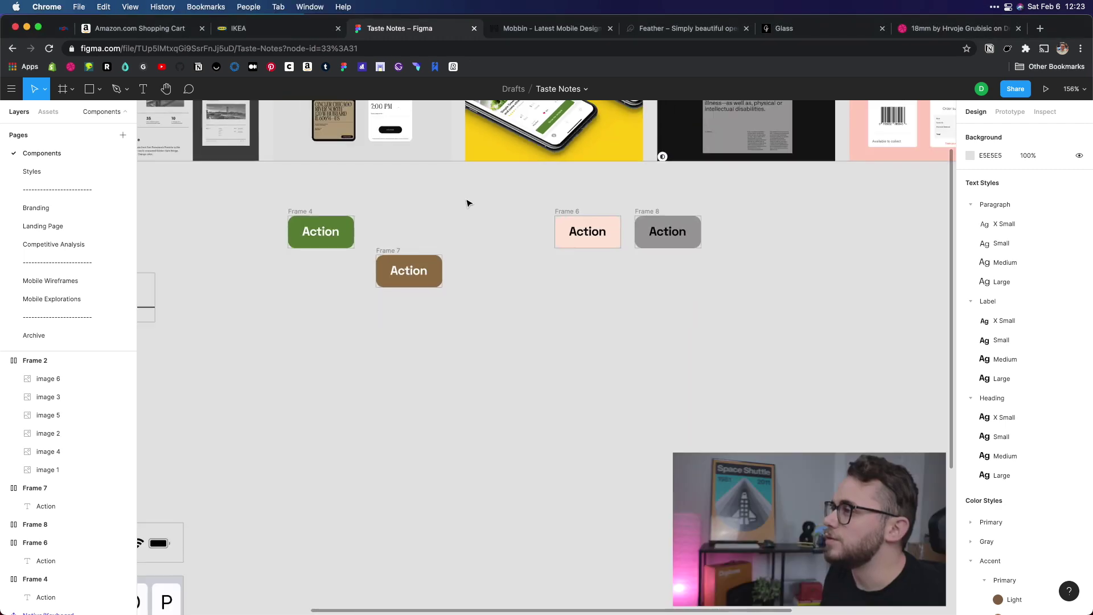
# Drag the brown Frame 7 button up into line between green Frame 4 and pink Frame 6
pyautogui.click(453, 274)
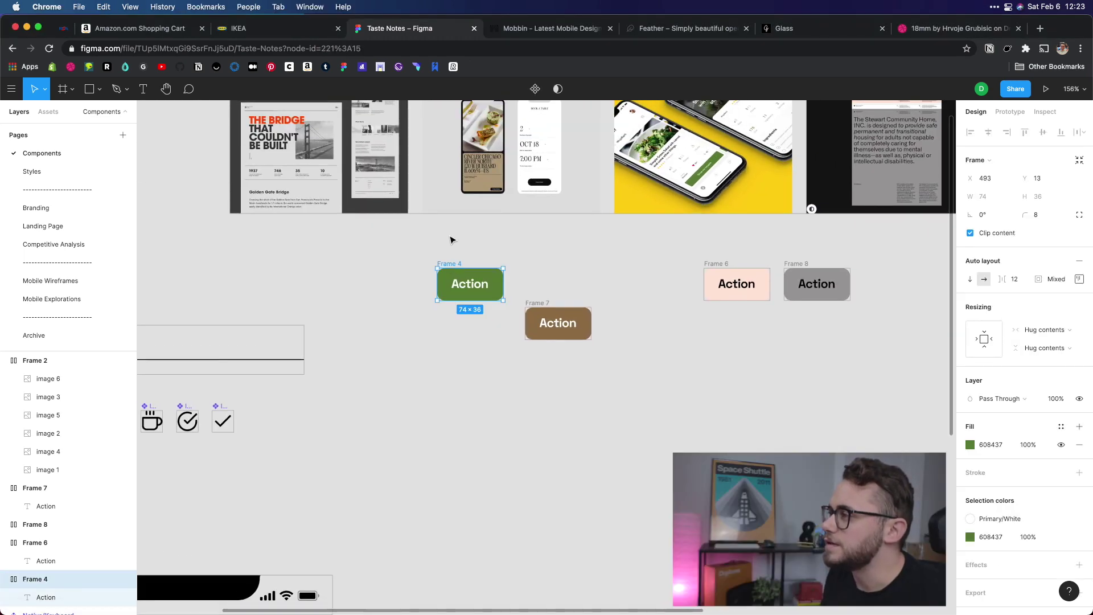
pyautogui.scroll(3, 449, 239)
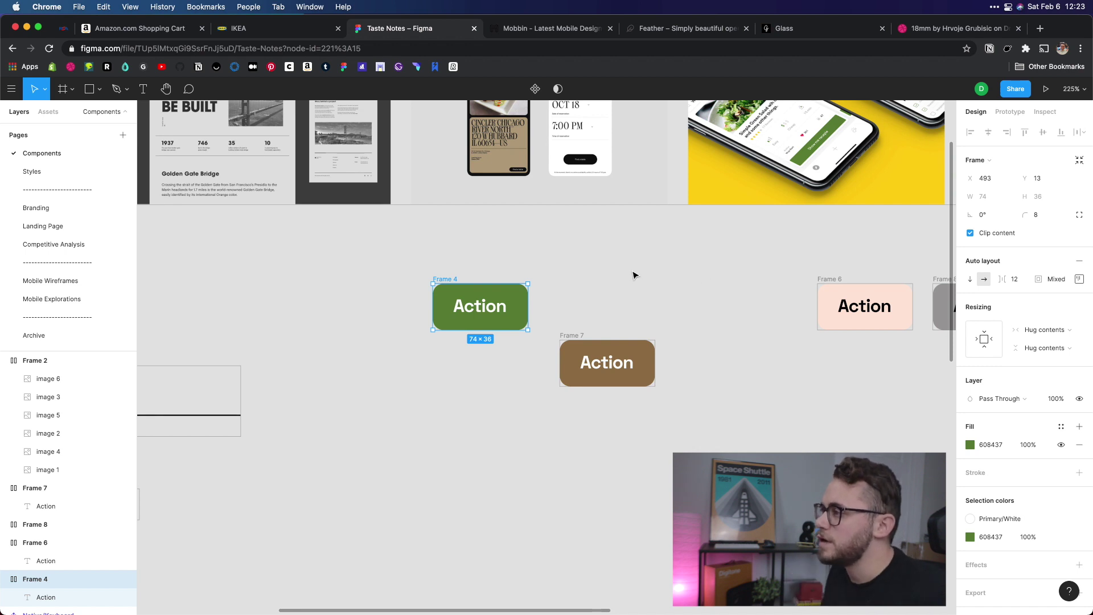
pyautogui.moveTo(628, 358); pyautogui.dragTo(698, 301)
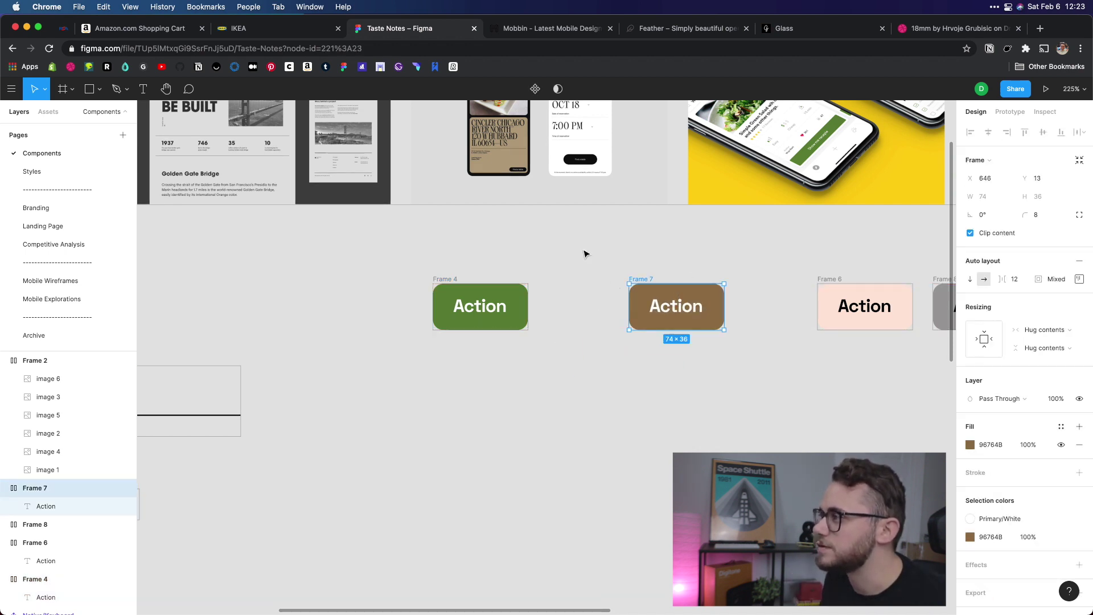
pyautogui.click(584, 259)
pyautogui.moveTo(436, 259); pyautogui.dragTo(547, 262)
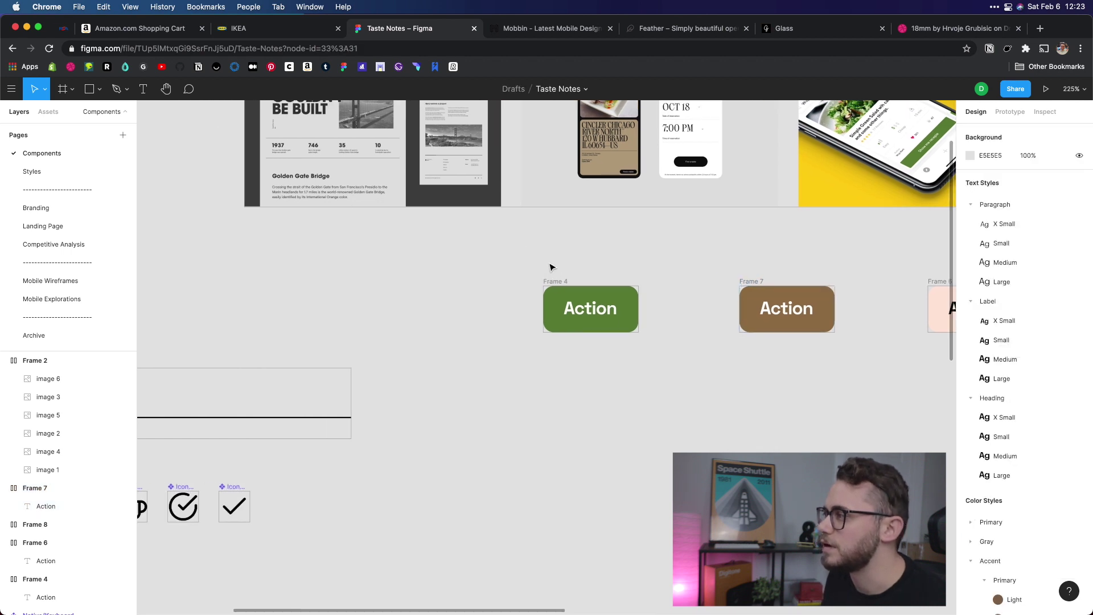
pyautogui.click(548, 281)
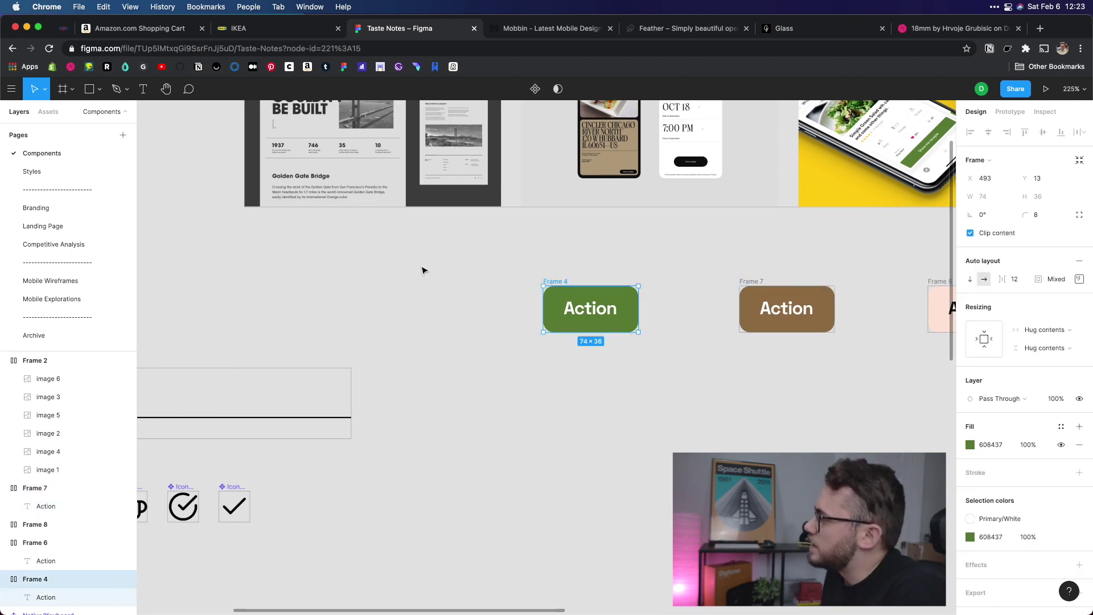
# Remove and re-add auto layout on Frame 4 with 12 spacing between items
pyautogui.click(1076, 260)
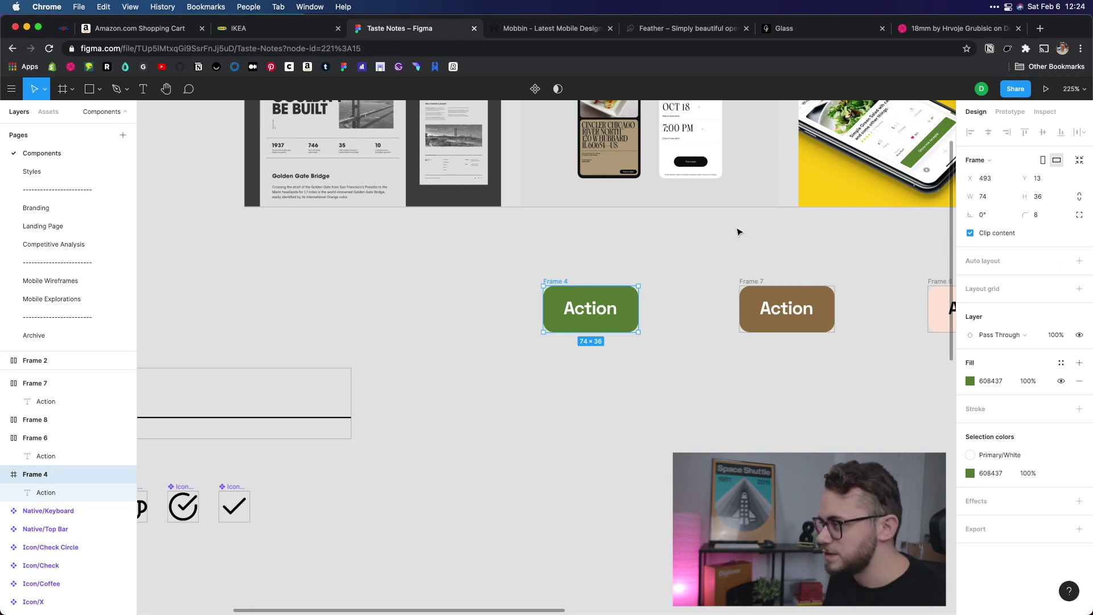
pyautogui.hotkey('shift', 'a')
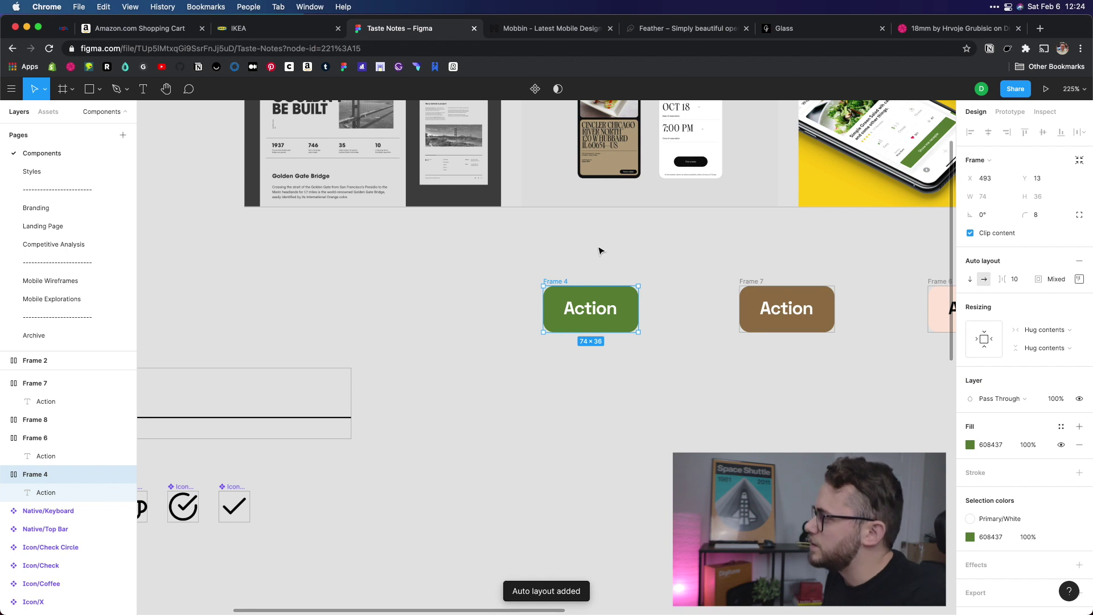
pyautogui.click(1020, 283)
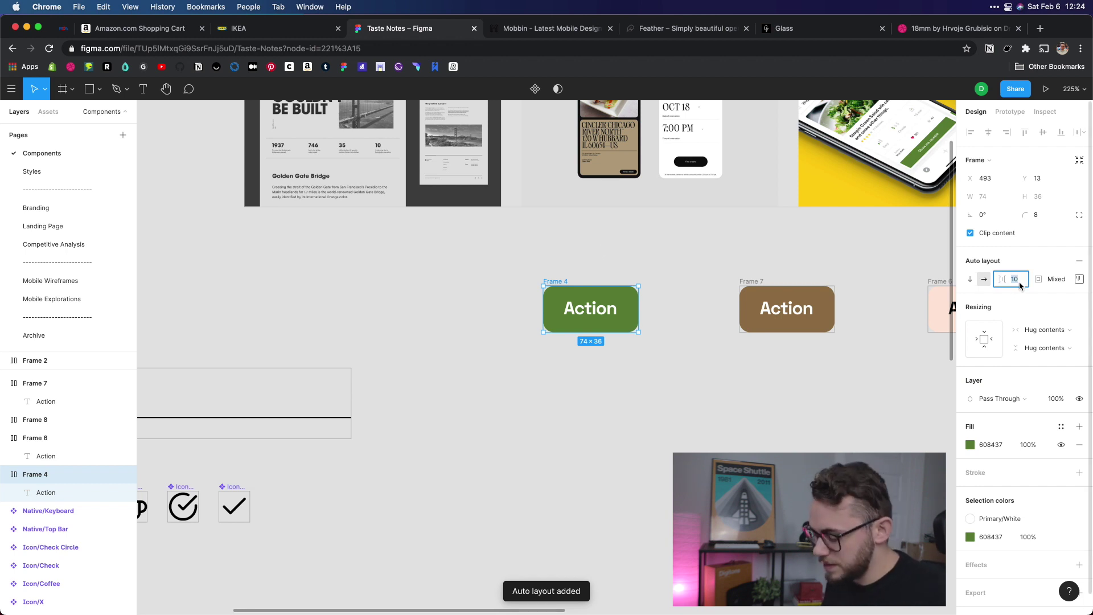
pyautogui.write('12')
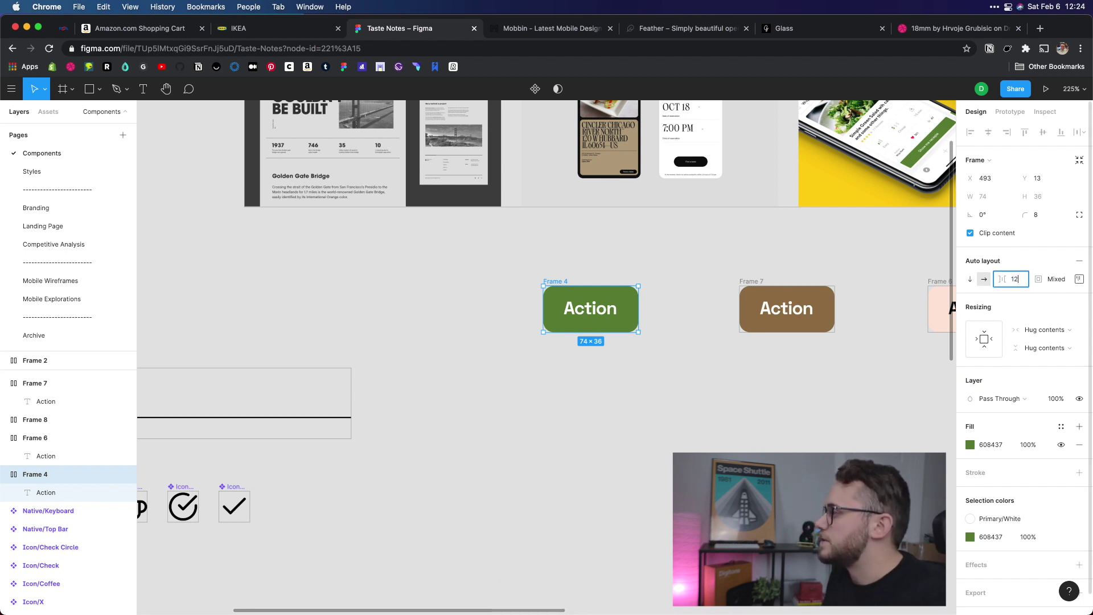
pyautogui.click(1079, 279)
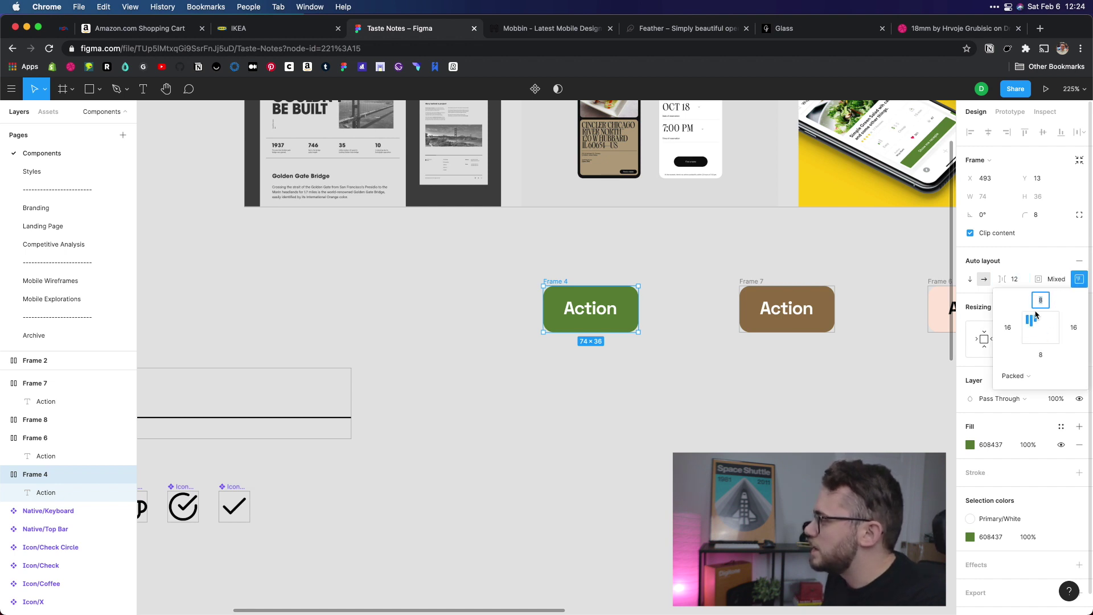
# Convert the green Frame 4 button into a component and rename it Action
pyautogui.click(654, 259)
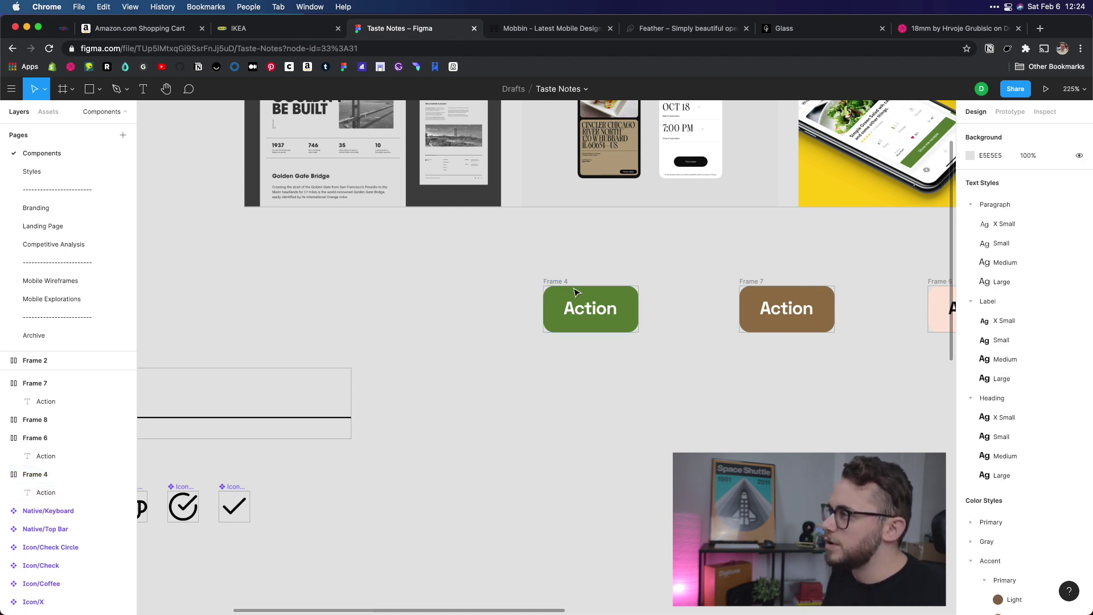
pyautogui.click(576, 292)
pyautogui.click(532, 90)
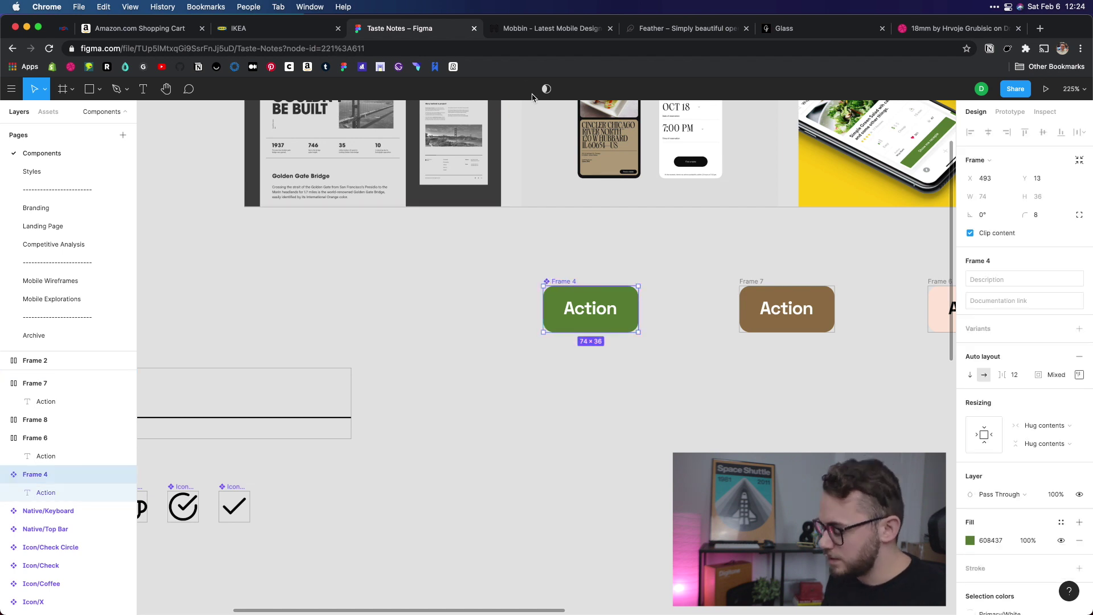
pyautogui.press('super+r')
pyautogui.write('Action')
pyautogui.press('Return')
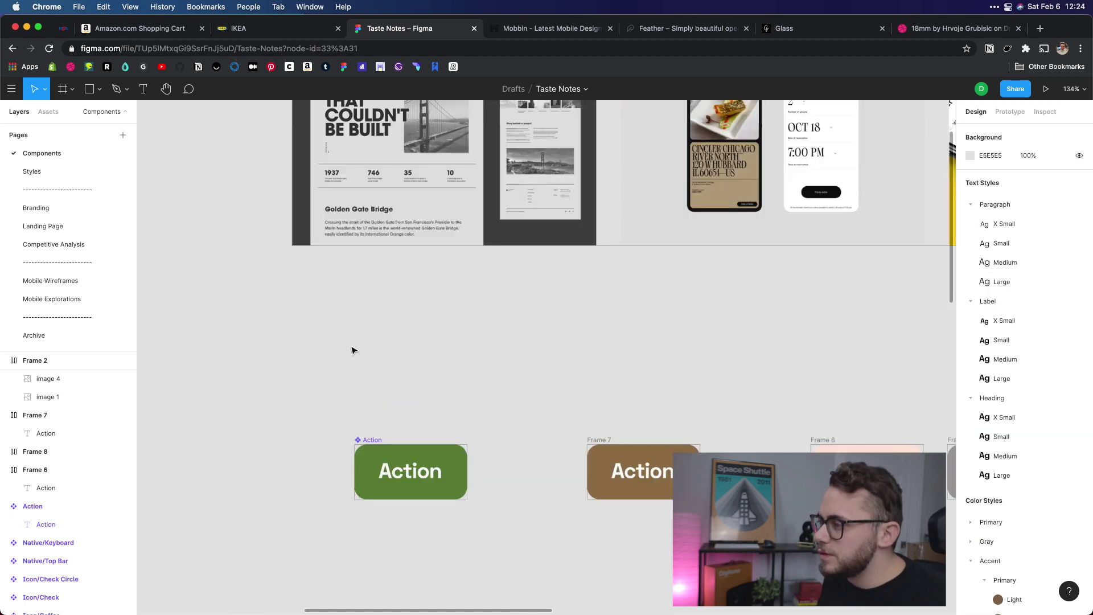
pyautogui.scroll(-5, 351, 350)
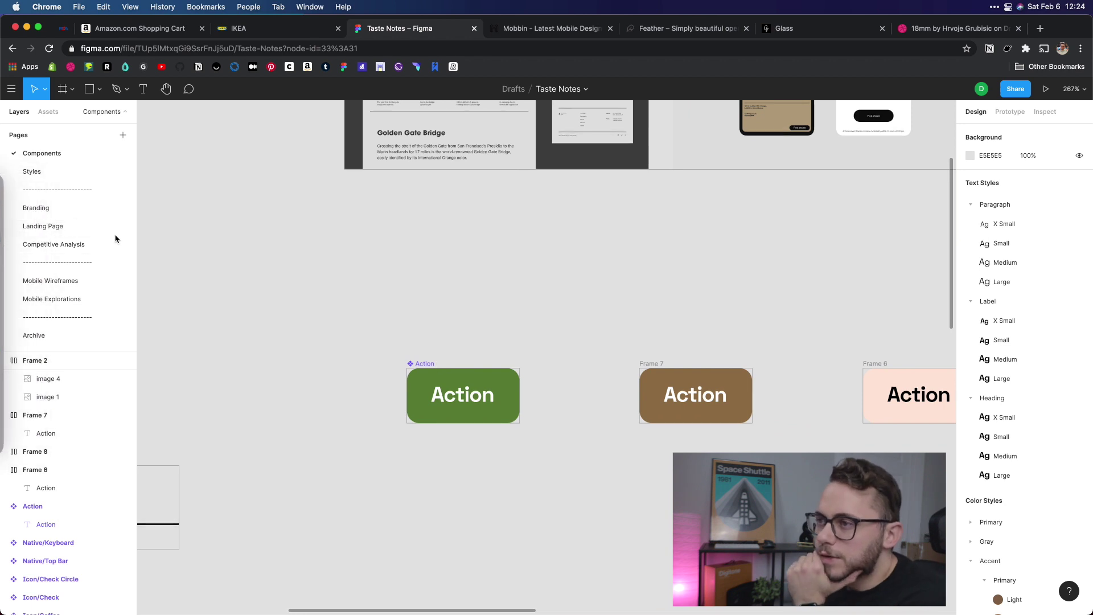
# On the Mobile Explorations page, move the Profile screen about 427 px to the right
pyautogui.click(77, 299)
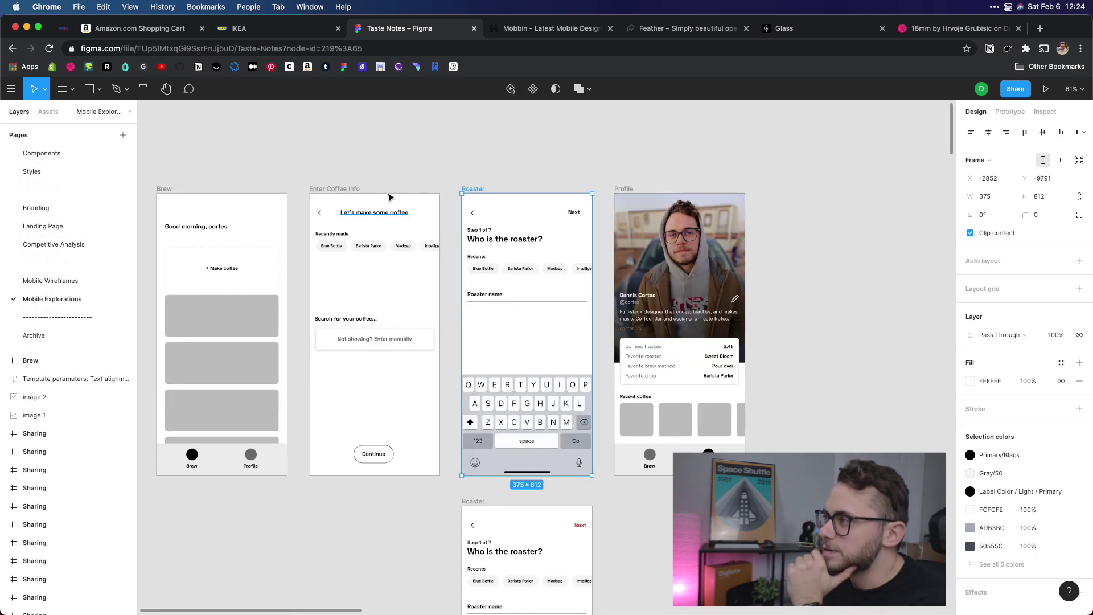
pyautogui.click(471, 150)
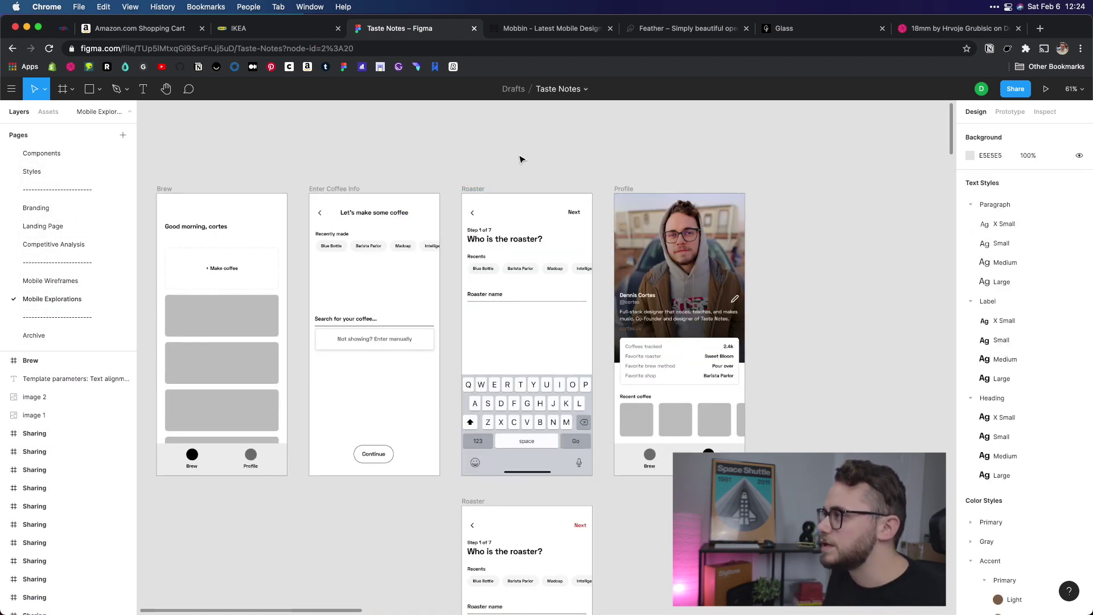
pyautogui.scroll(2, 517, 154)
pyautogui.moveTo(690, 175); pyautogui.dragTo(527, 165)
pyautogui.click(527, 165)
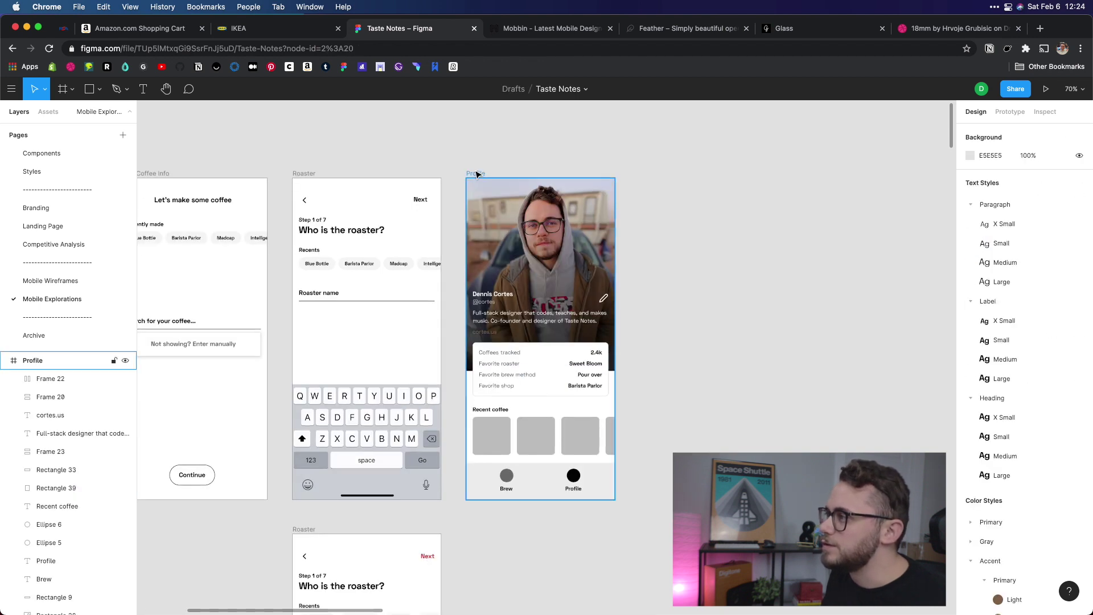
pyautogui.click(475, 173)
pyautogui.moveTo(520, 251); pyautogui.dragTo(763, 250)
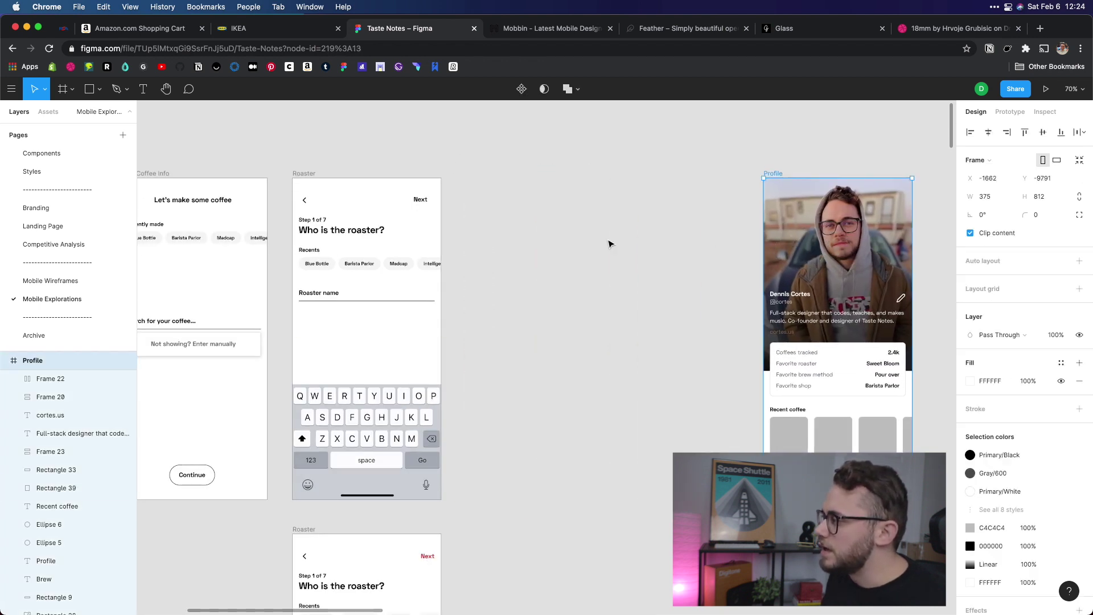
# Delete the Next text from the Roaster screen header and show the local components library
pyautogui.click(529, 197)
pyautogui.moveTo(530, 198); pyautogui.dragTo(713, 173)
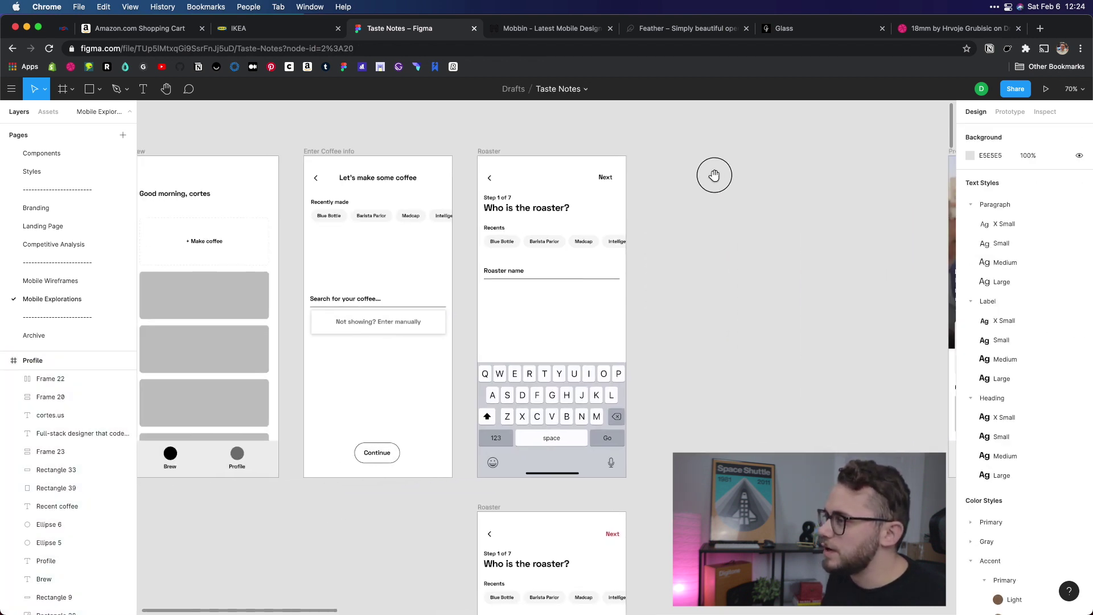
pyautogui.scroll(1, 550, 171)
pyautogui.scroll(2, 680, 266)
pyautogui.click(593, 159)
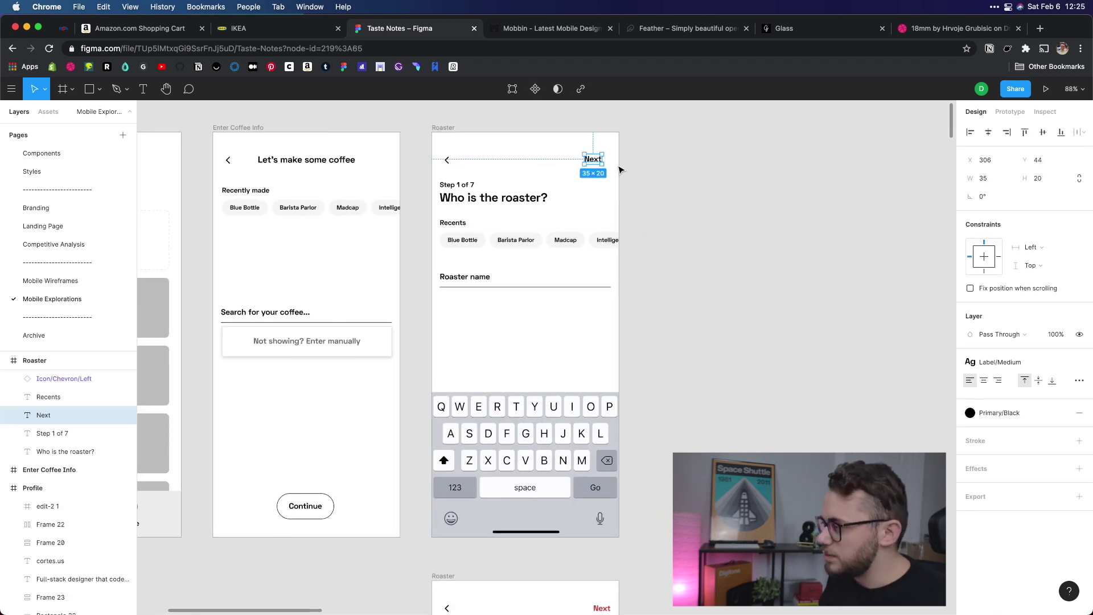
pyautogui.press('BackSpace')
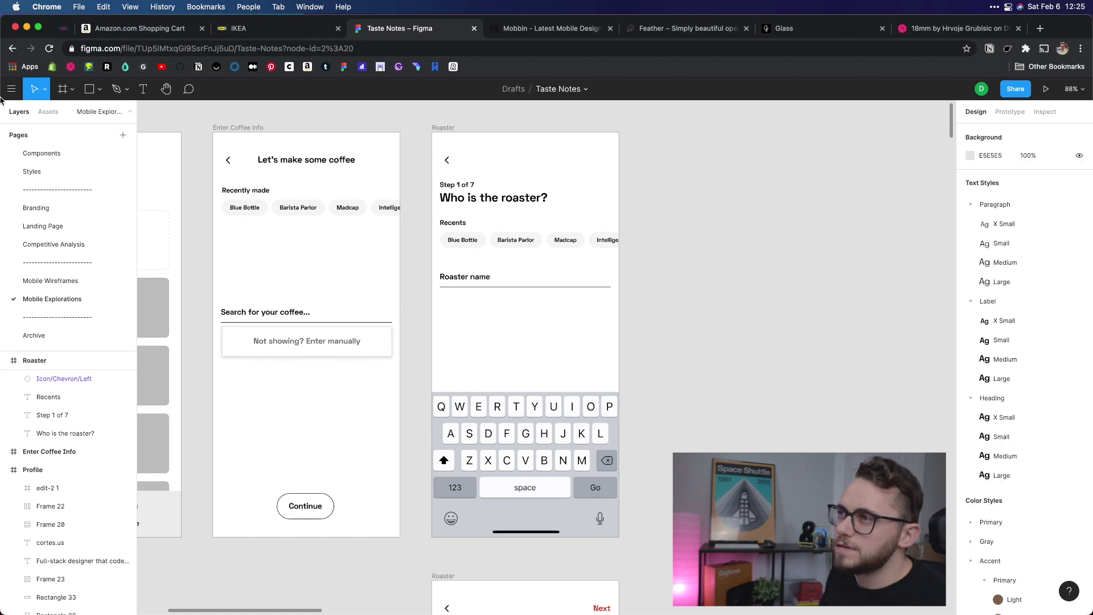
pyautogui.click(49, 111)
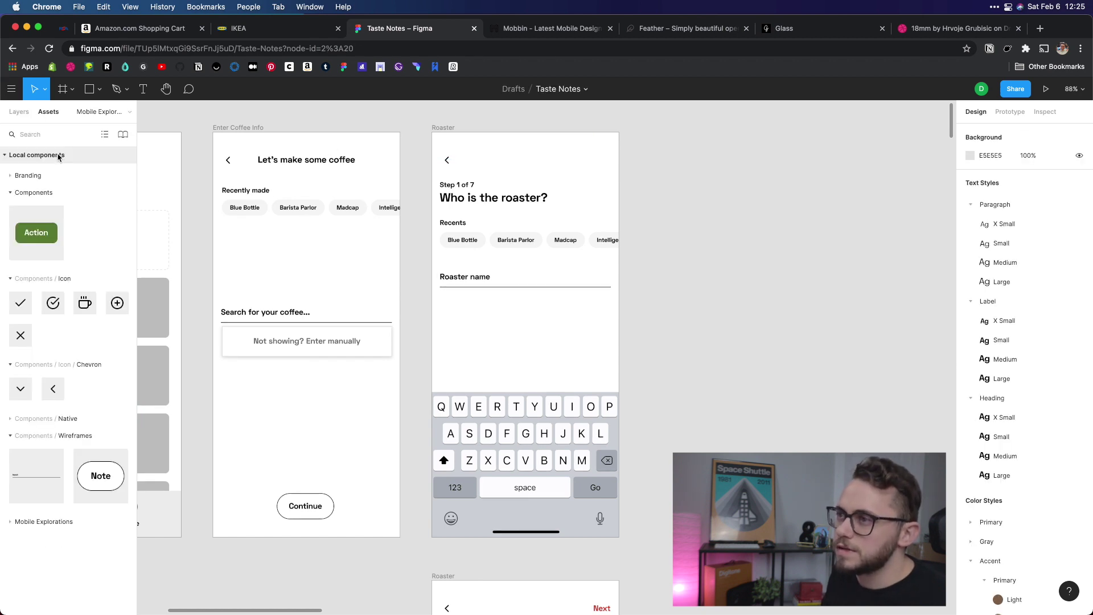
# Place an Action button instance above the Roaster screen's keyboard, kept at 74×36
pyautogui.moveTo(36, 232); pyautogui.dragTo(465, 374)
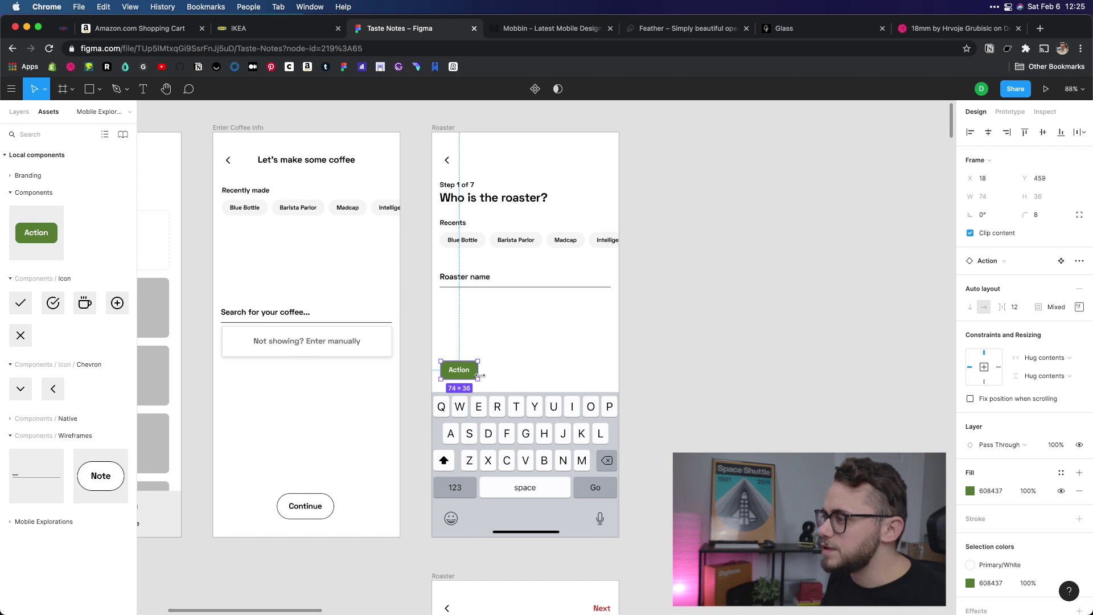
pyautogui.moveTo(479, 371); pyautogui.dragTo(629, 346)
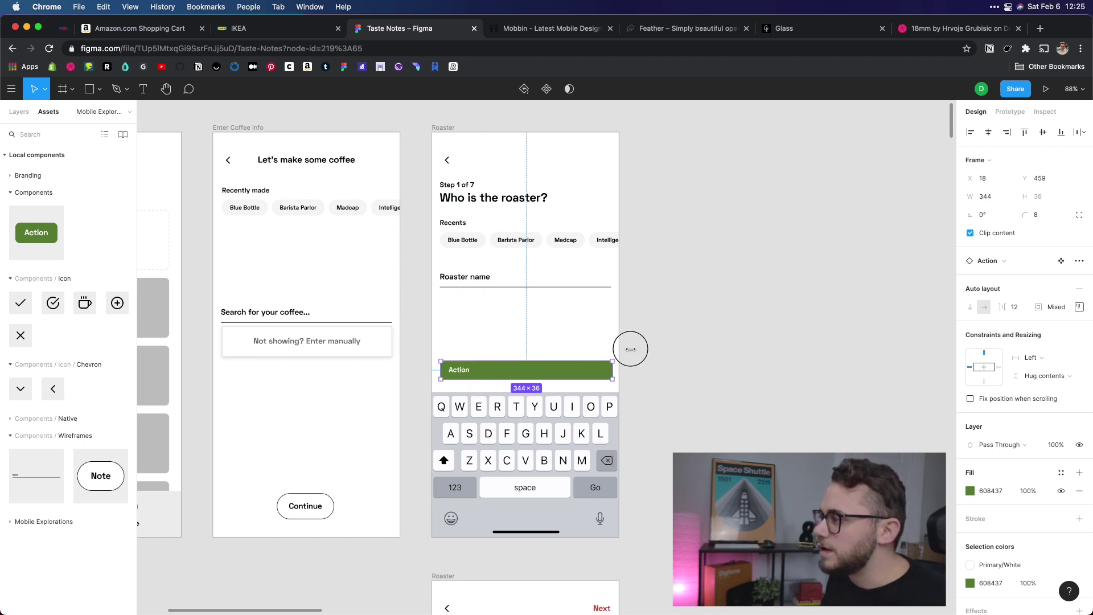
pyautogui.press('super+z')
pyautogui.scroll(5, 480, 353)
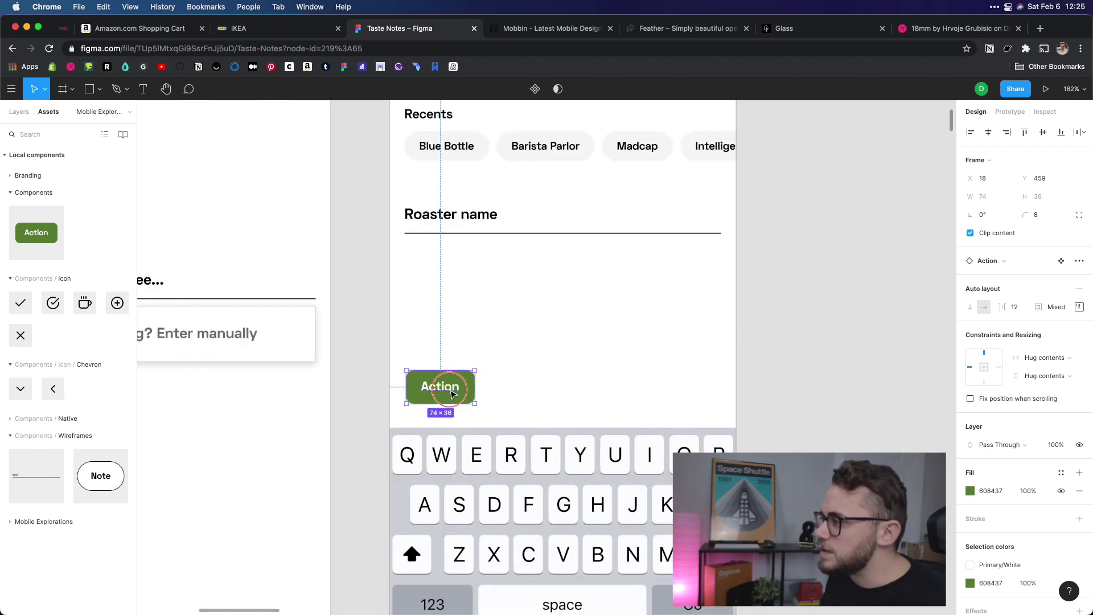
pyautogui.doubleClick(452, 382)
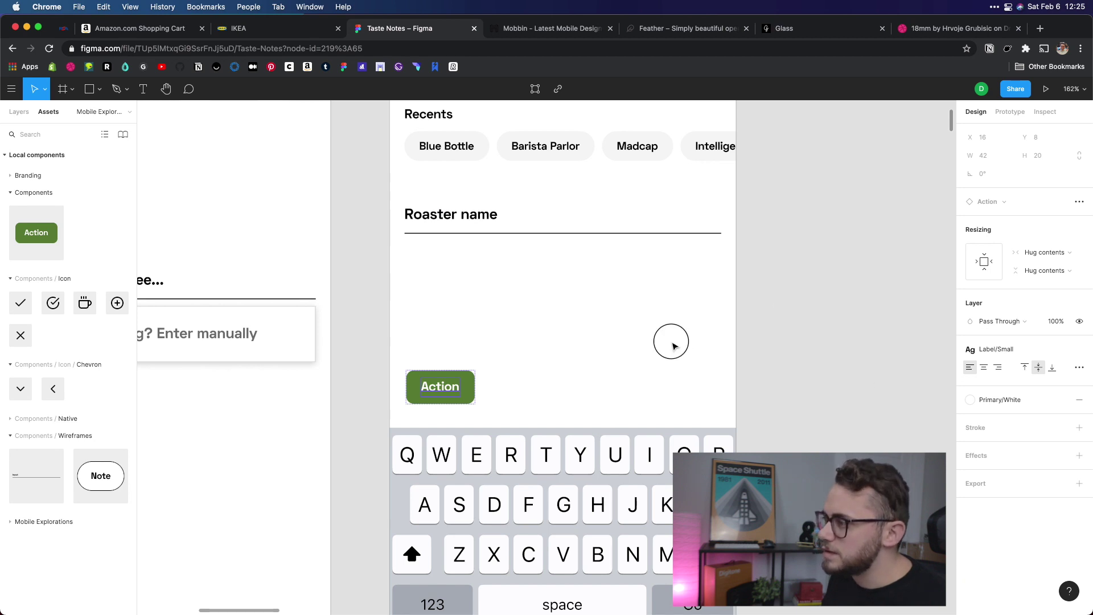
# Give the Action button 16 vertical and 24 horizontal padding
pyautogui.press('Escape')
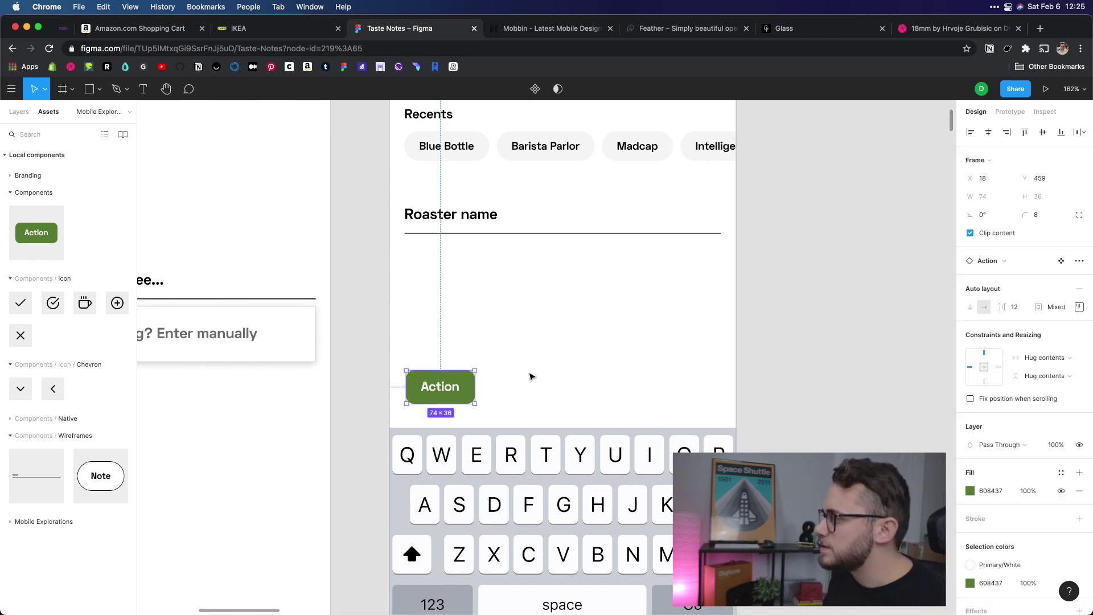
pyautogui.click(1079, 306)
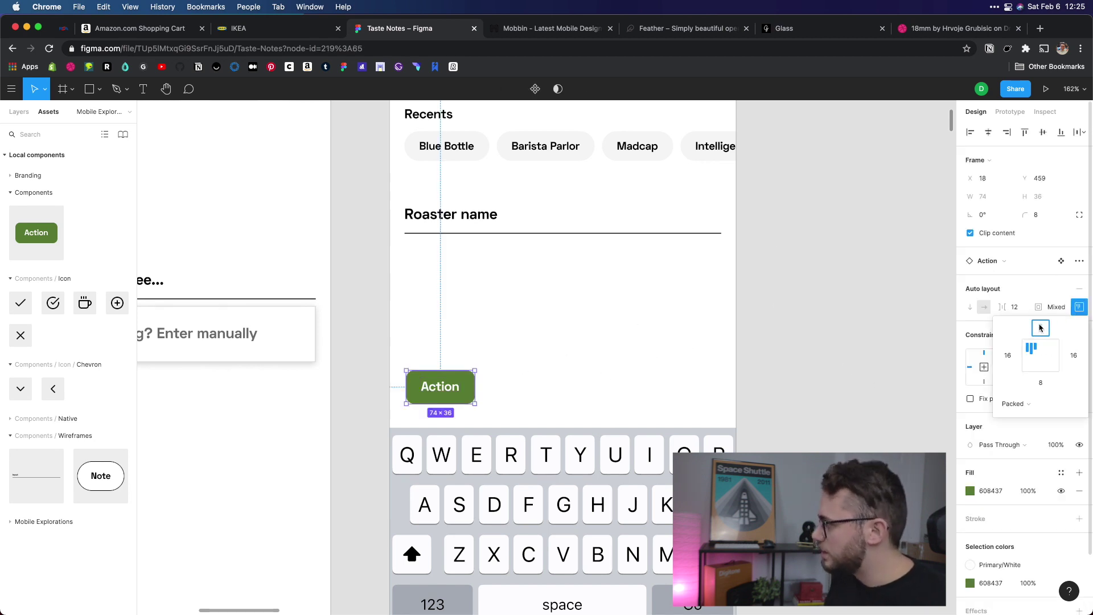
pyautogui.write('16')
pyautogui.press('Tab')
pyautogui.write('24')
pyautogui.press('Tab')
pyautogui.write('16')
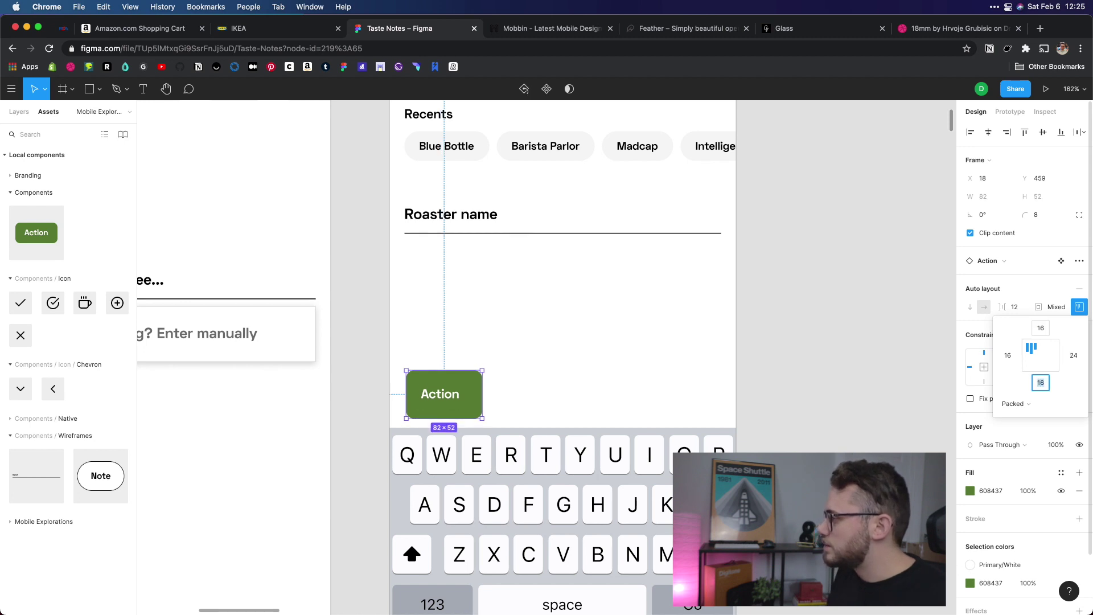
pyautogui.press('Tab')
pyautogui.write('24')
pyautogui.press('Return')
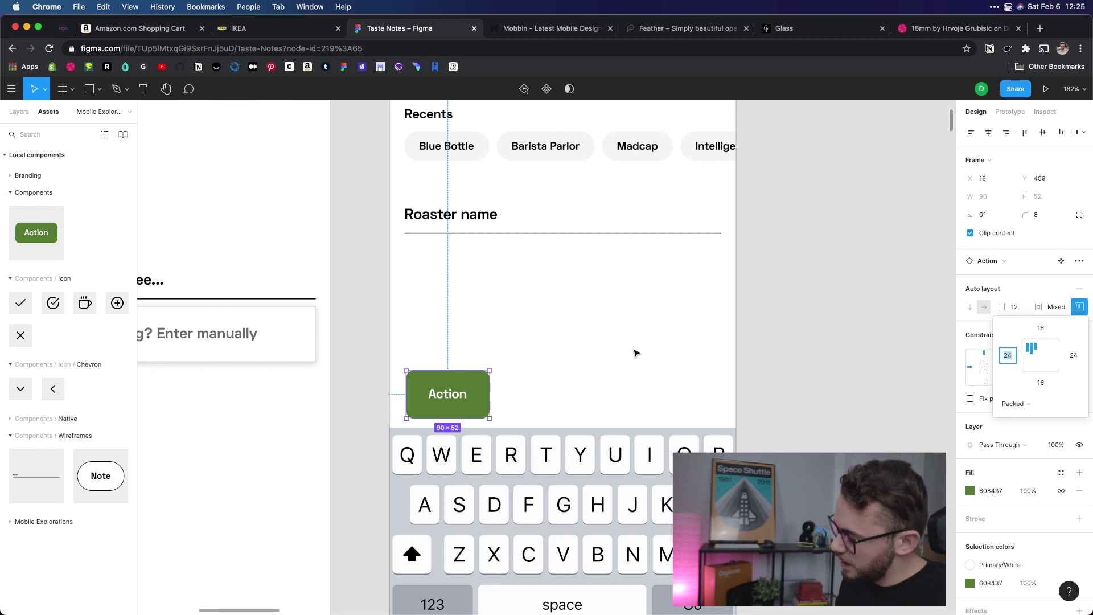
# Stretch the Action button to 341×52 across the Roaster screen
pyautogui.click(570, 379)
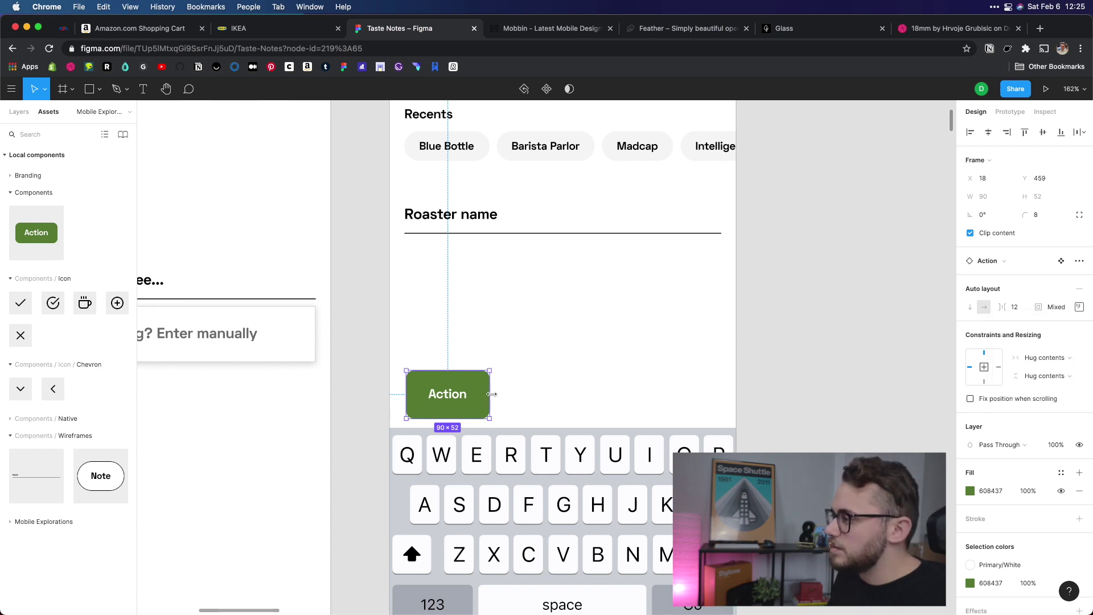
pyautogui.moveTo(492, 394); pyautogui.dragTo(720, 385)
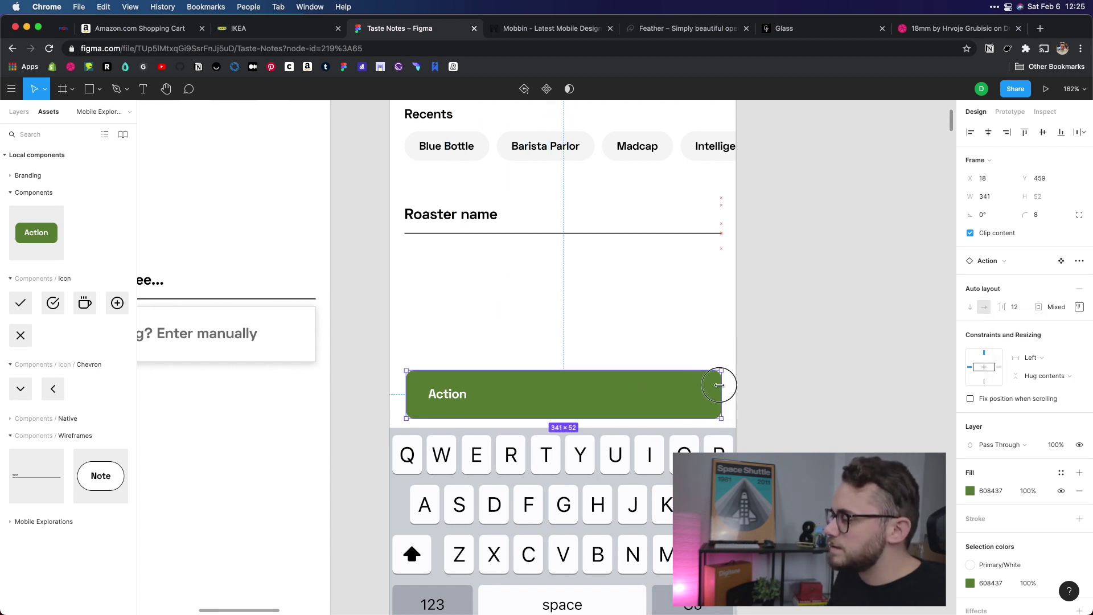
pyautogui.click(548, 302)
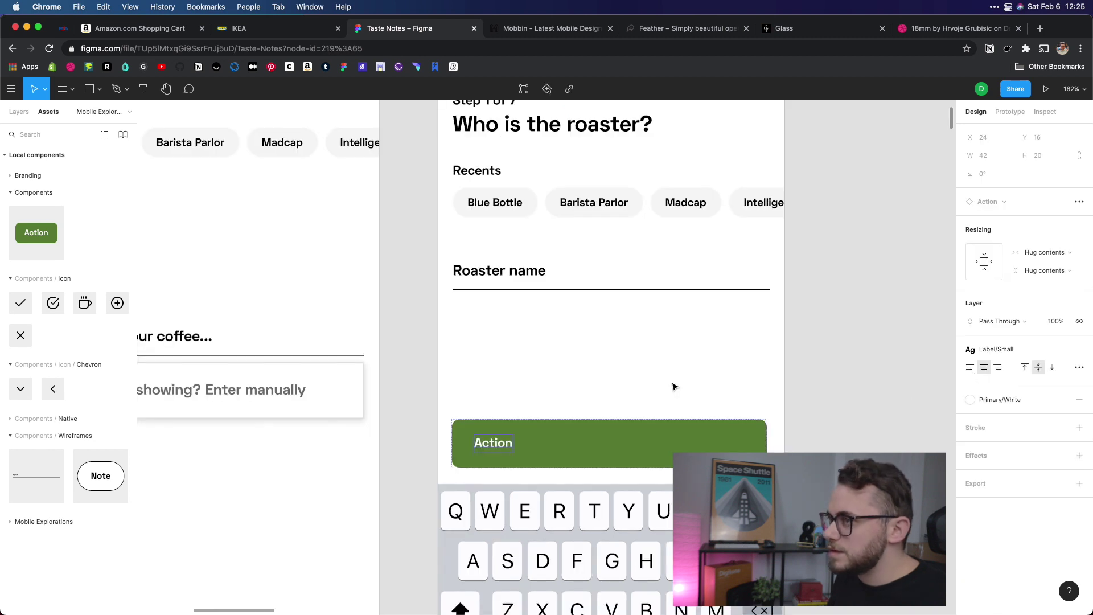
# Centre the label inside the button using the auto layout alignment grid
pyautogui.press('Escape')
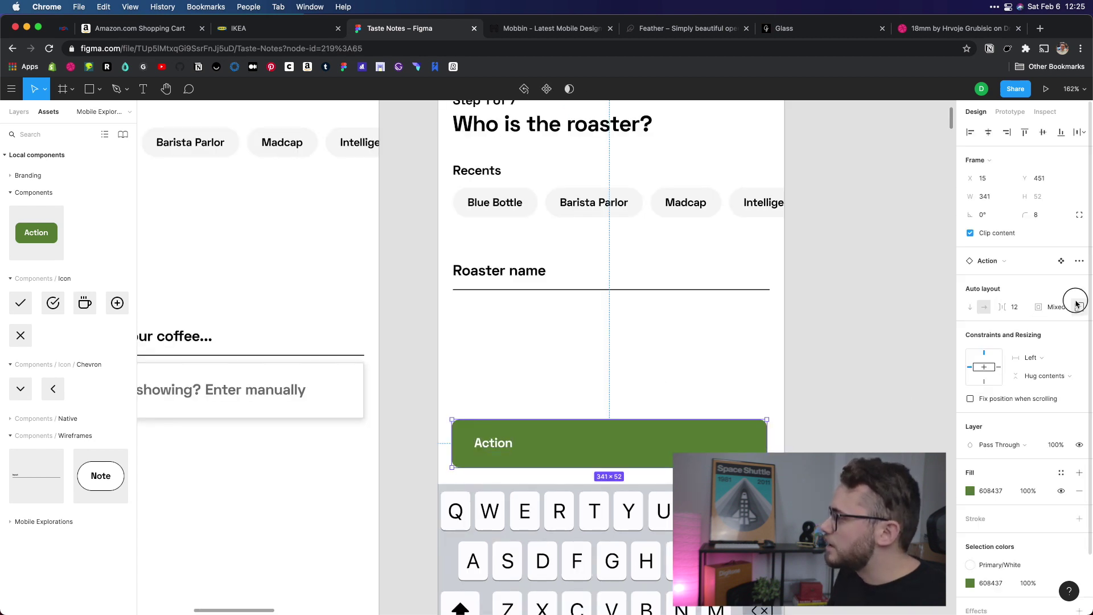
pyautogui.click(1079, 307)
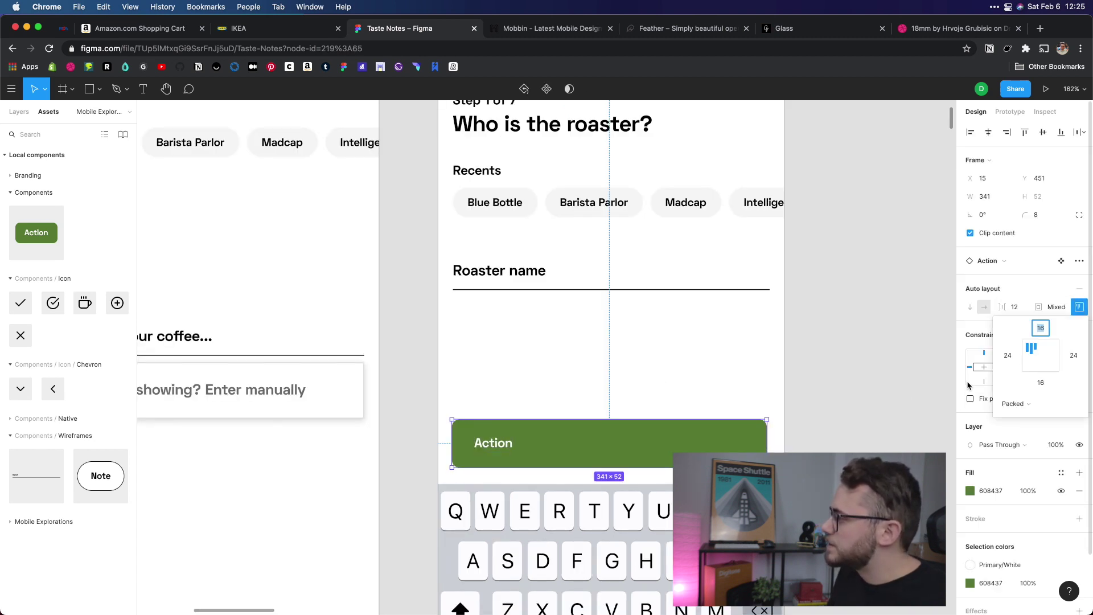
pyautogui.click(1043, 359)
pyautogui.click(734, 365)
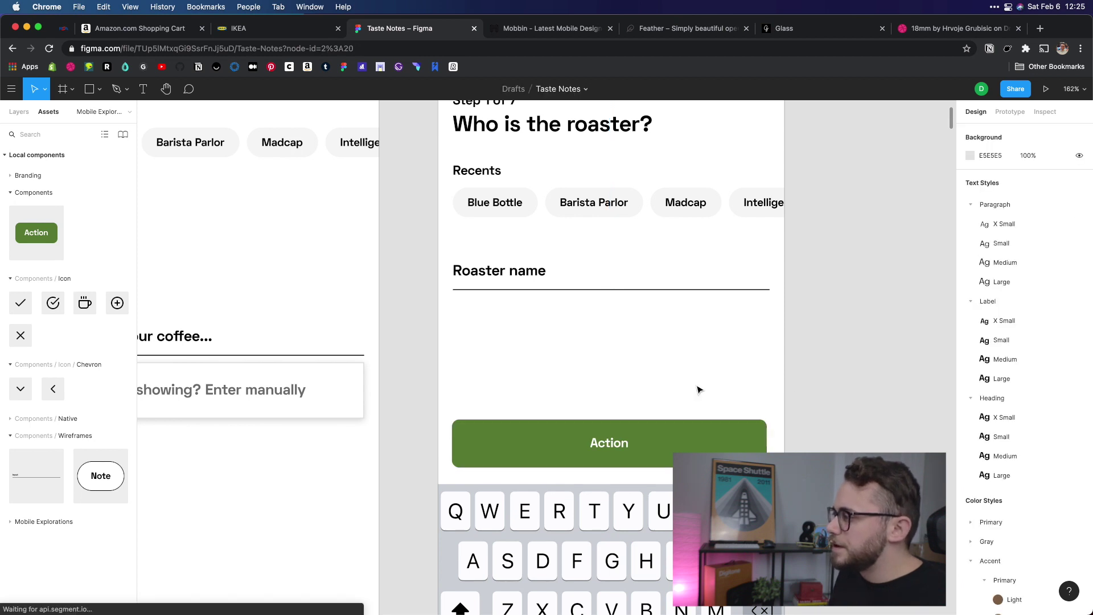
# Make the label read Next, then nudge the button 1 px right and widen it to 343 px
pyautogui.doubleClick(699, 444)
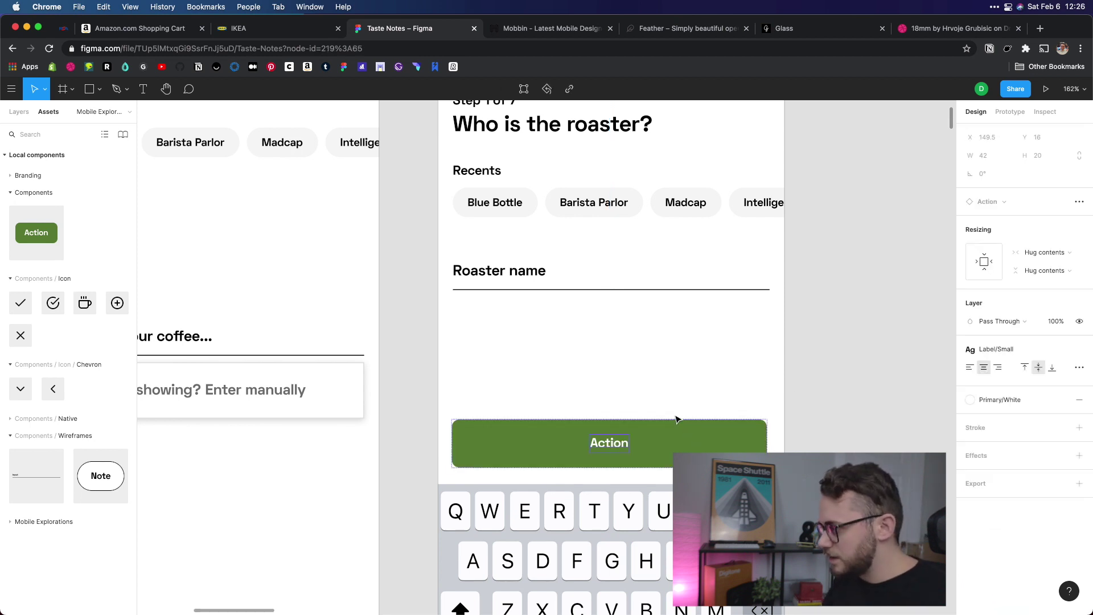
pyautogui.press('Return')
pyautogui.write('asjndkjansjk')
pyautogui.press('super+a')
pyautogui.press('super+z')
pyautogui.press('BackSpace')
pyautogui.press('Escape')
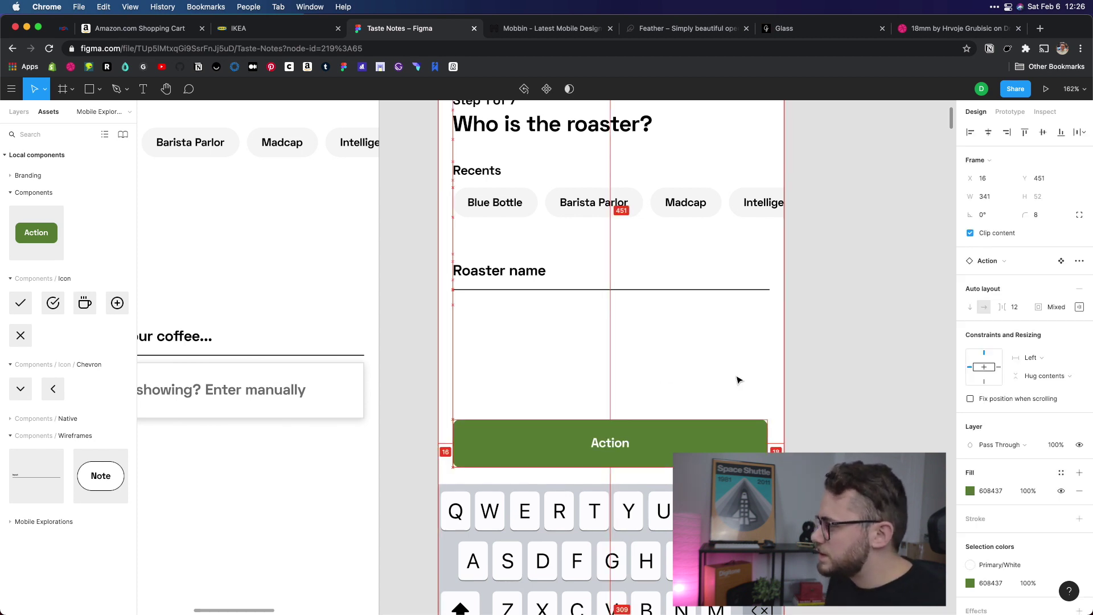
pyautogui.press('Right')
pyautogui.press('super+Right')
pyautogui.press('super+Right')
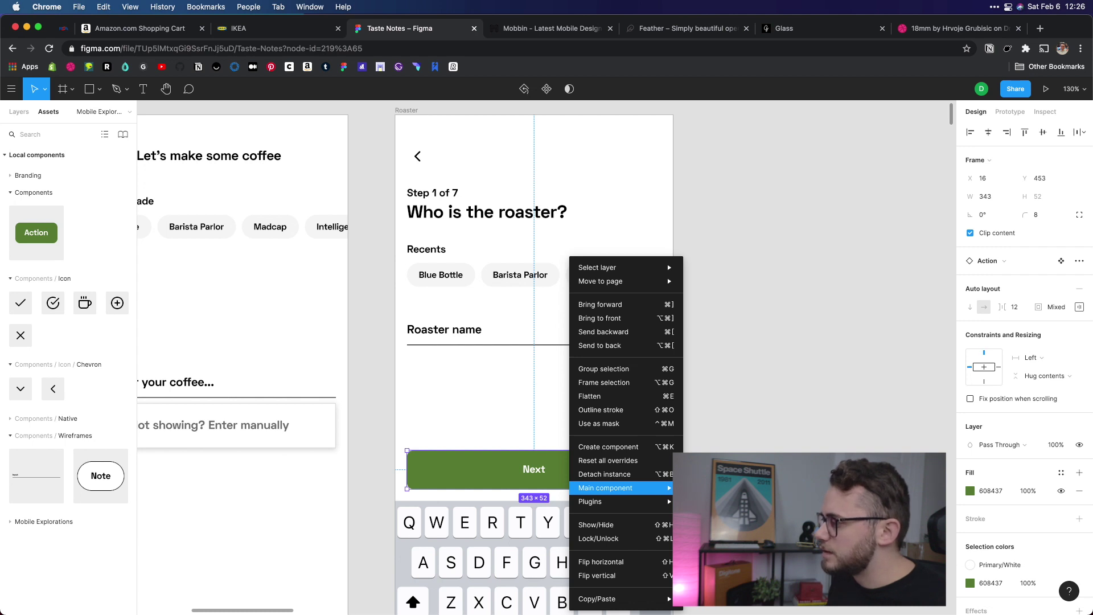
# Push the Next button's changes to the main Action component
pyautogui.click(728, 502)
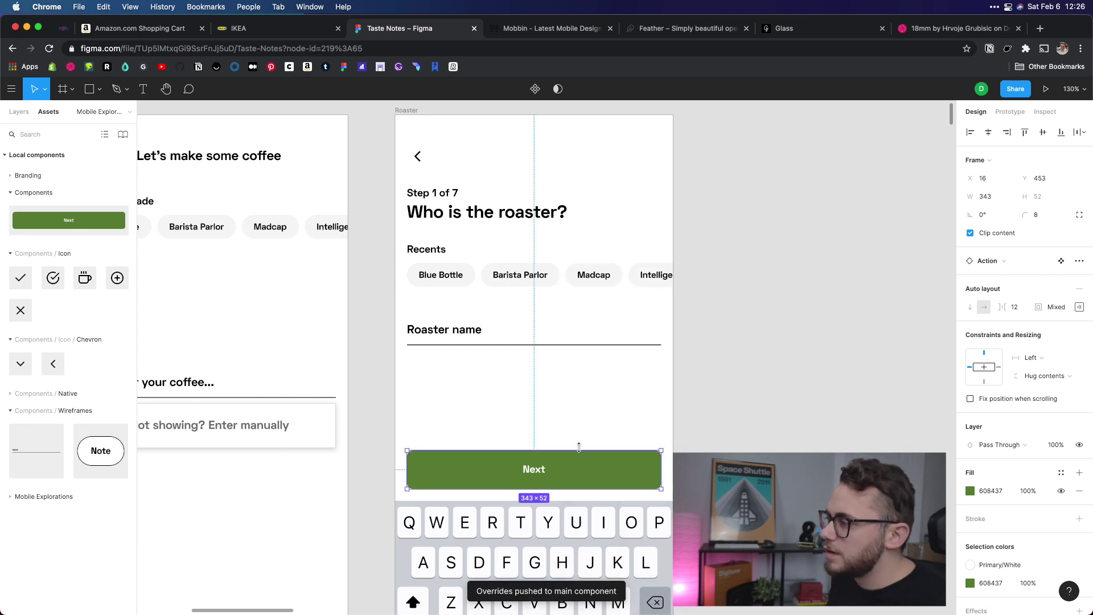
pyautogui.click(744, 226)
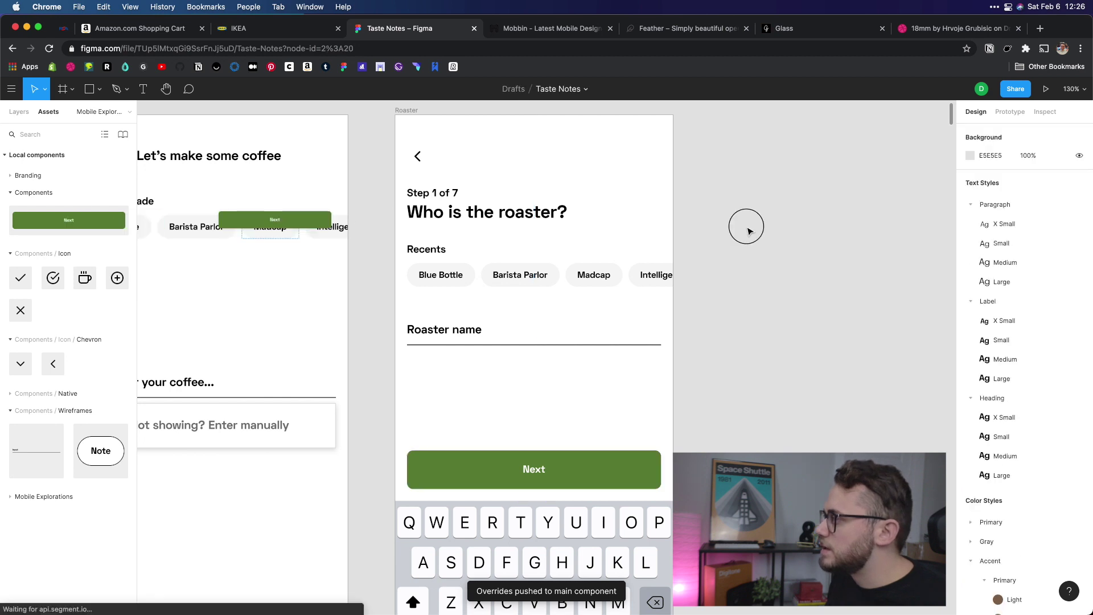
pyautogui.hscroll(5, 634, 341)
pyautogui.scroll(2, 634, 341)
pyautogui.hscroll(-5, 654, 332)
pyautogui.scroll(-2, 654, 332)
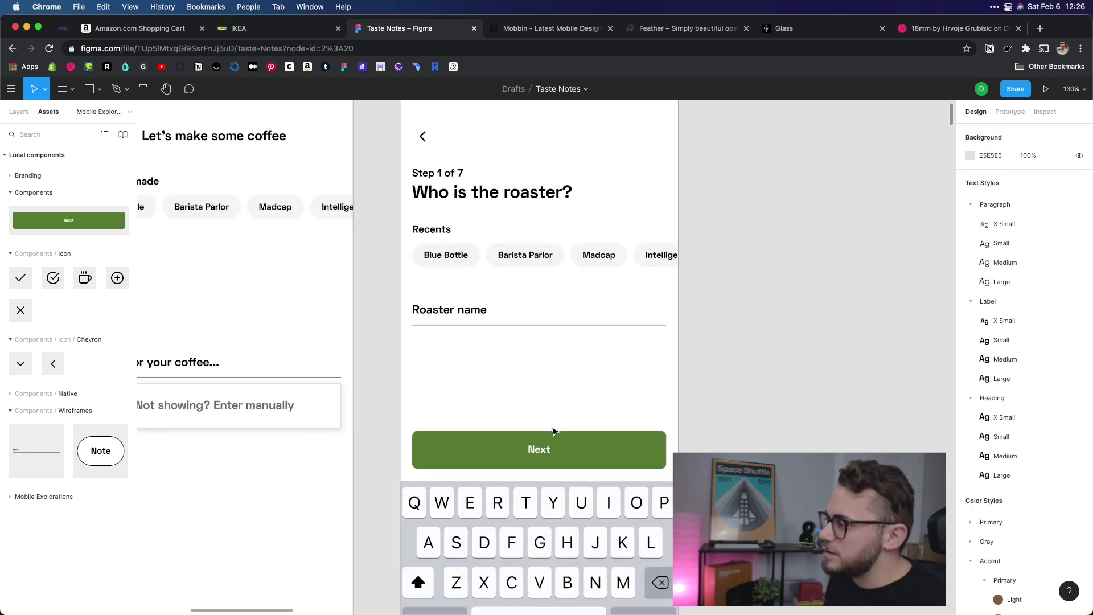
# Select the Next button to check its spacing on the Roaster screen
pyautogui.click(557, 444)
pyautogui.click(556, 444)
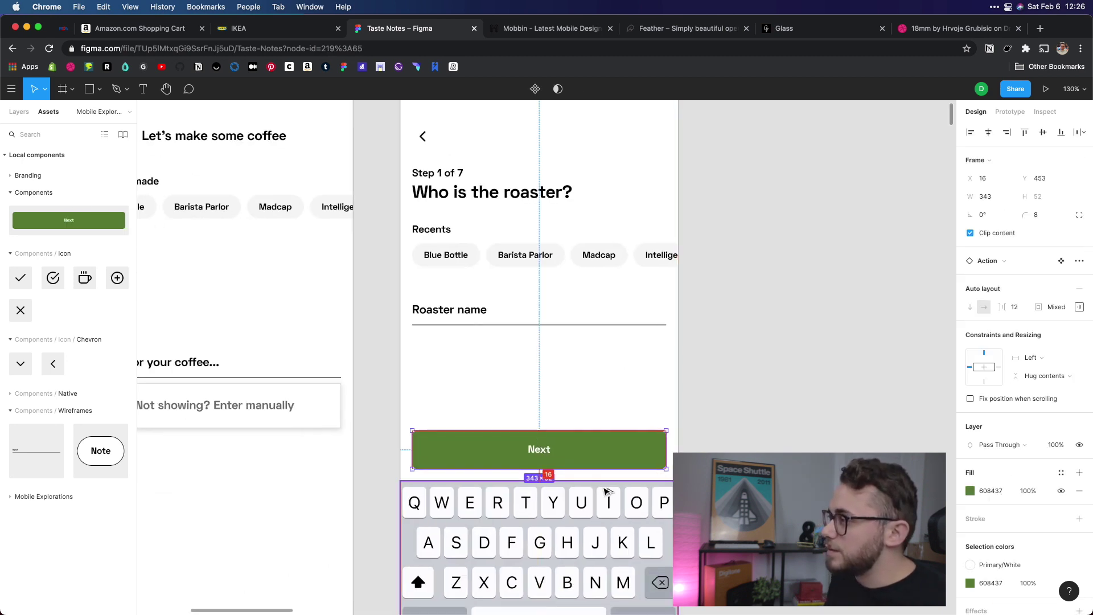
pyautogui.moveTo(674, 363); pyautogui.dragTo(641, 432)
pyautogui.click(692, 453)
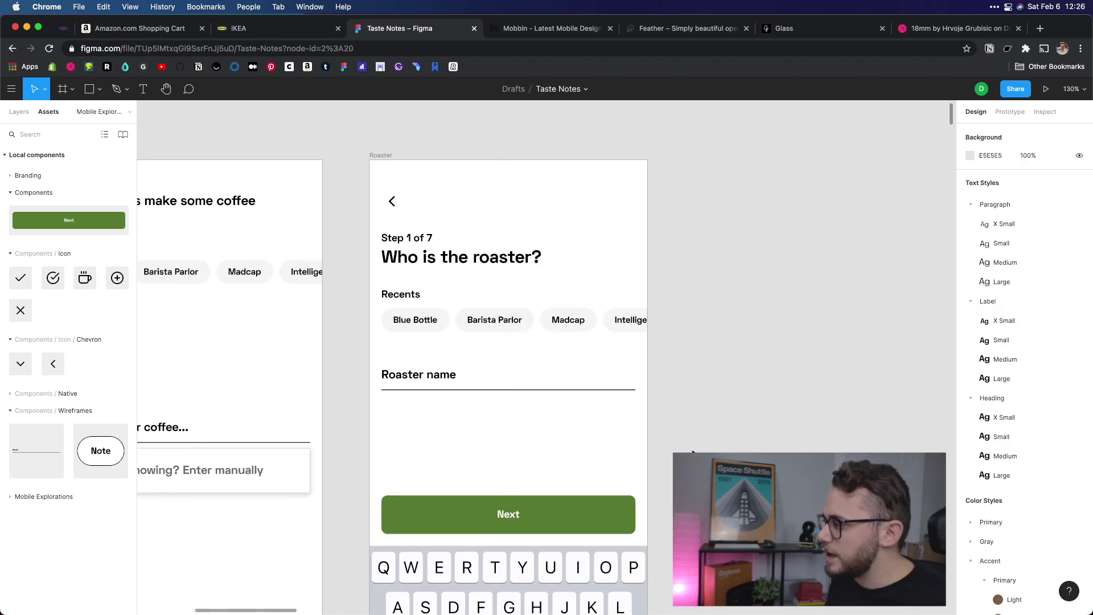
pyautogui.scroll(-3, 678, 448)
pyautogui.scroll(-5, 705, 439)
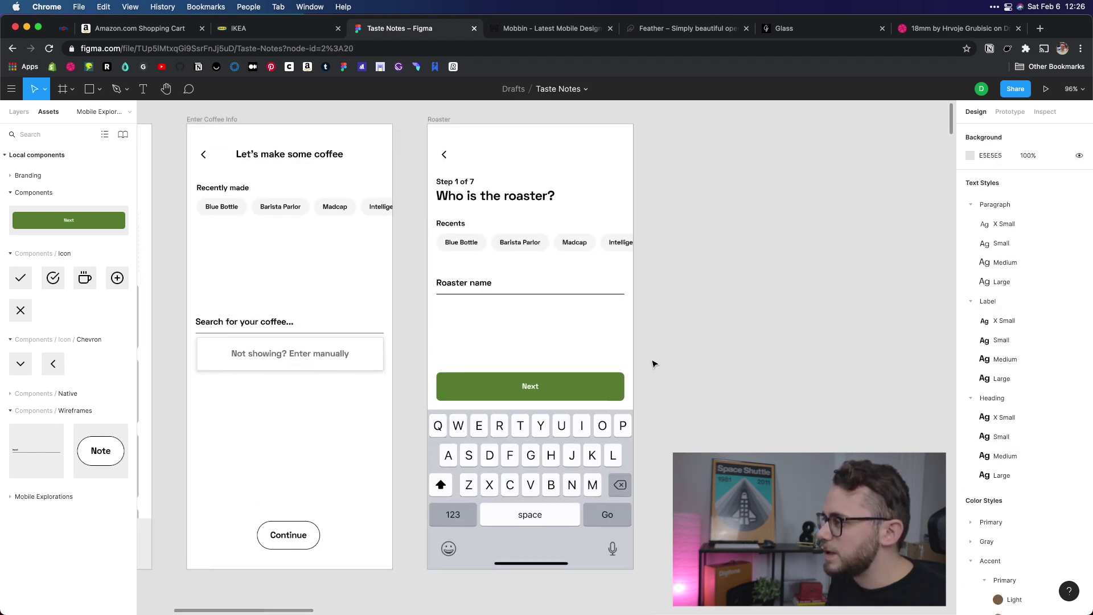
# Test shrinking the Next button, then undo it back to full width
pyautogui.click(445, 387)
pyautogui.moveTo(436, 379); pyautogui.dragTo(573, 380)
pyautogui.click(569, 357)
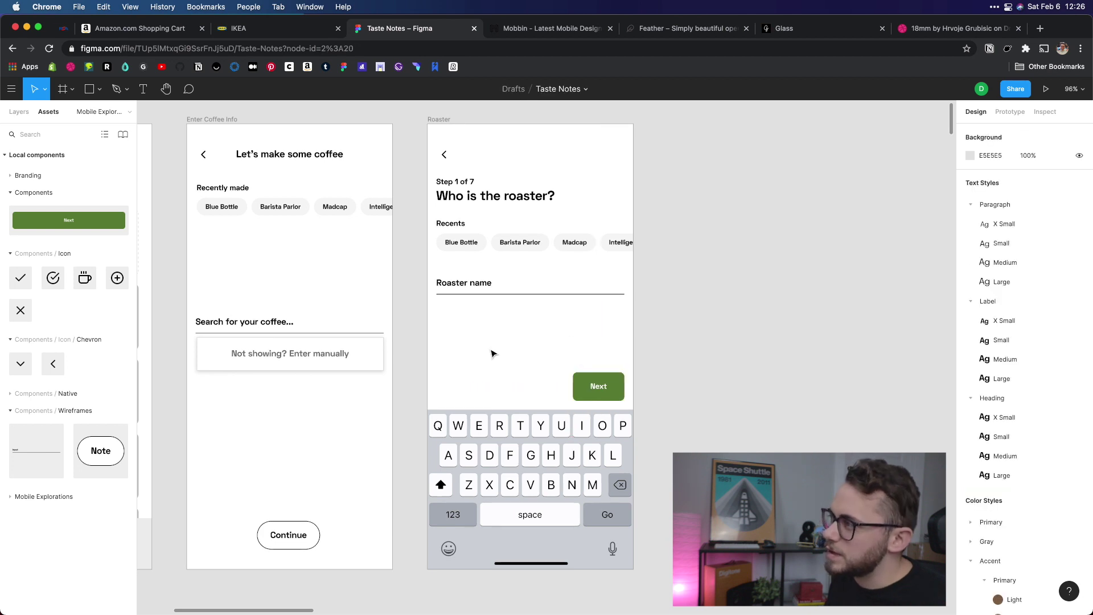
pyautogui.hotkey('ctrl', 'z')
pyautogui.hotkey('ctrl', 'z')
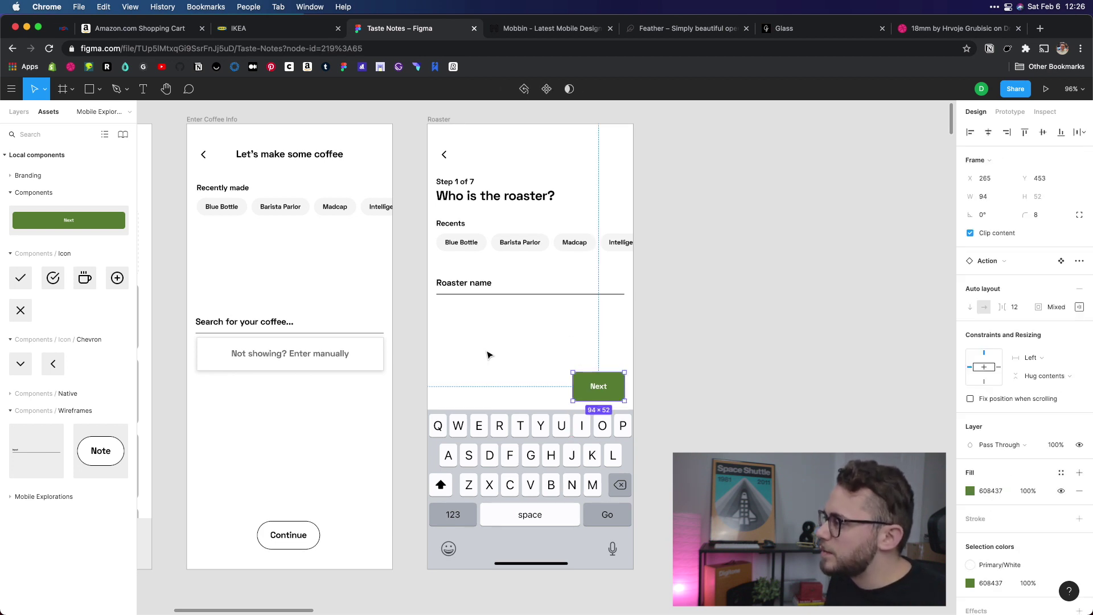
pyautogui.click(561, 343)
pyautogui.scroll(1, 562, 349)
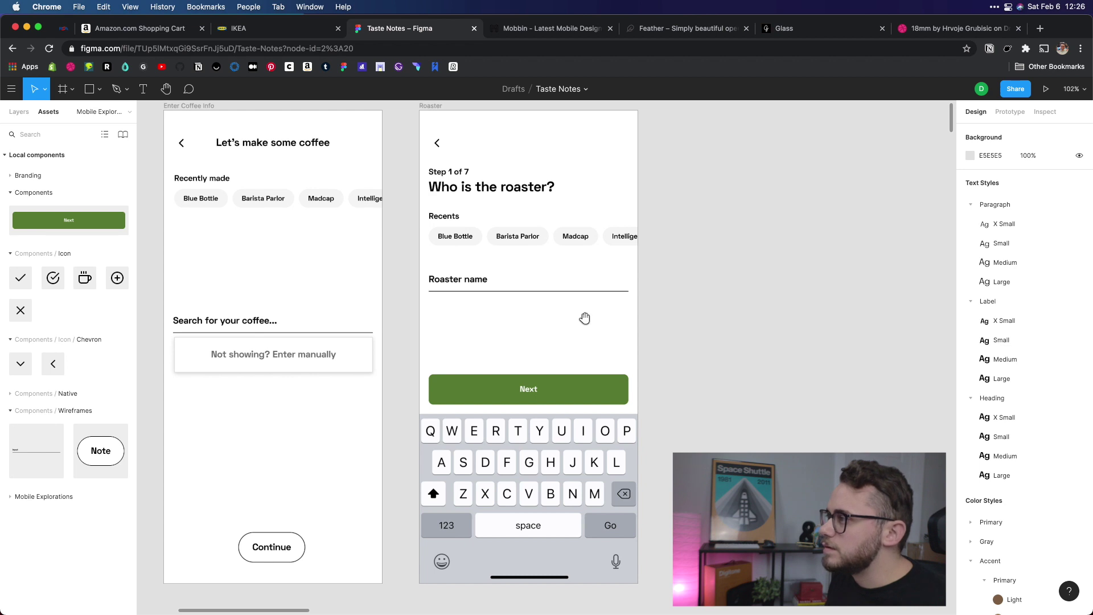
pyautogui.scroll(2, 584, 317)
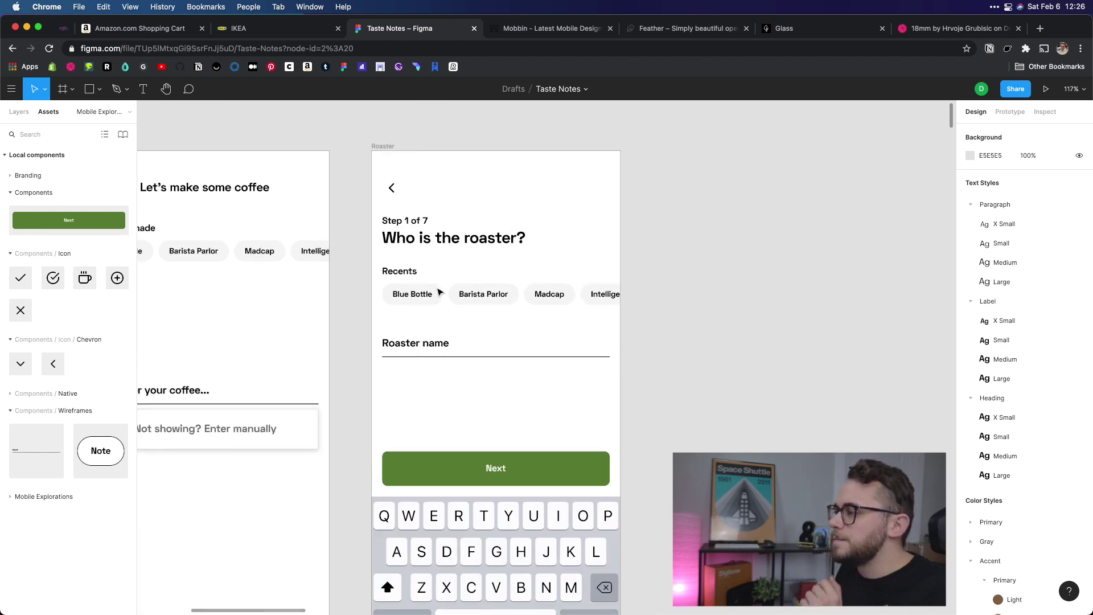
pyautogui.click(440, 278)
pyautogui.press('Escape')
pyautogui.click(493, 287)
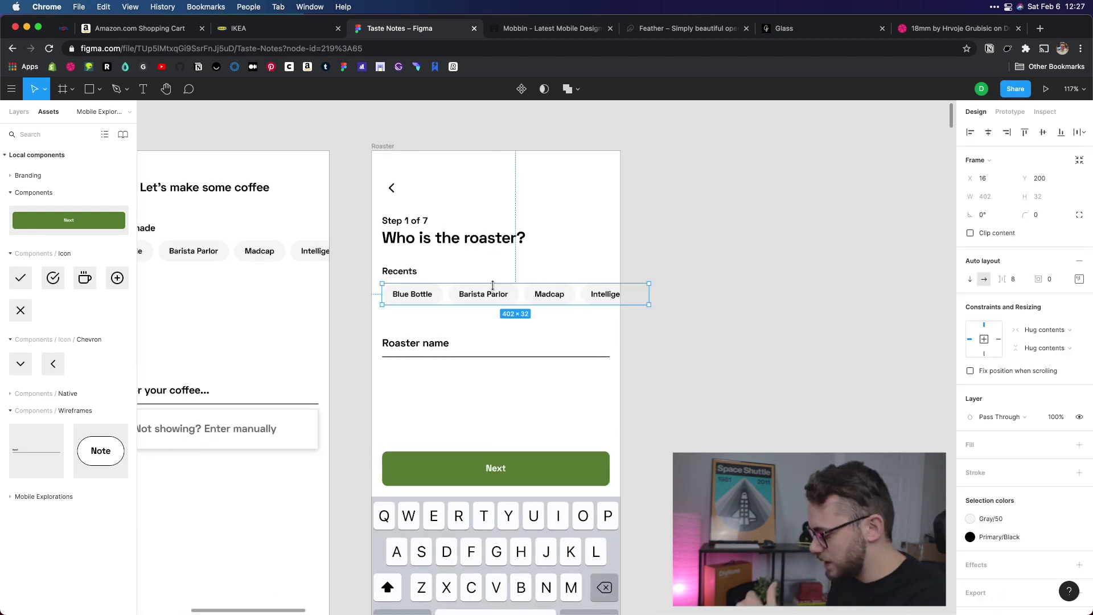
pyautogui.press('Return')
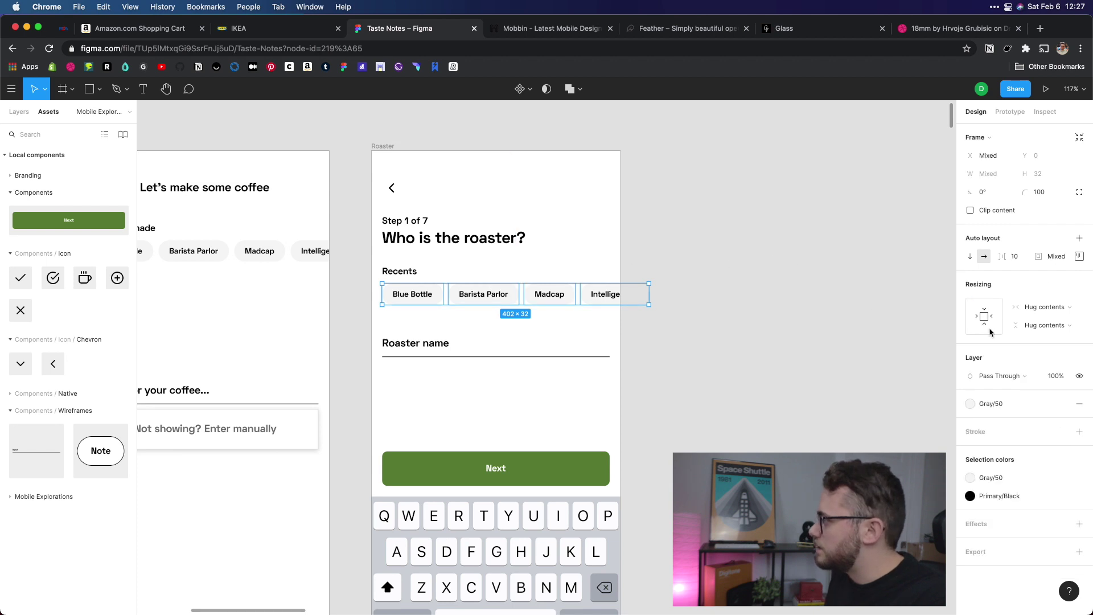
pyautogui.click(1053, 196)
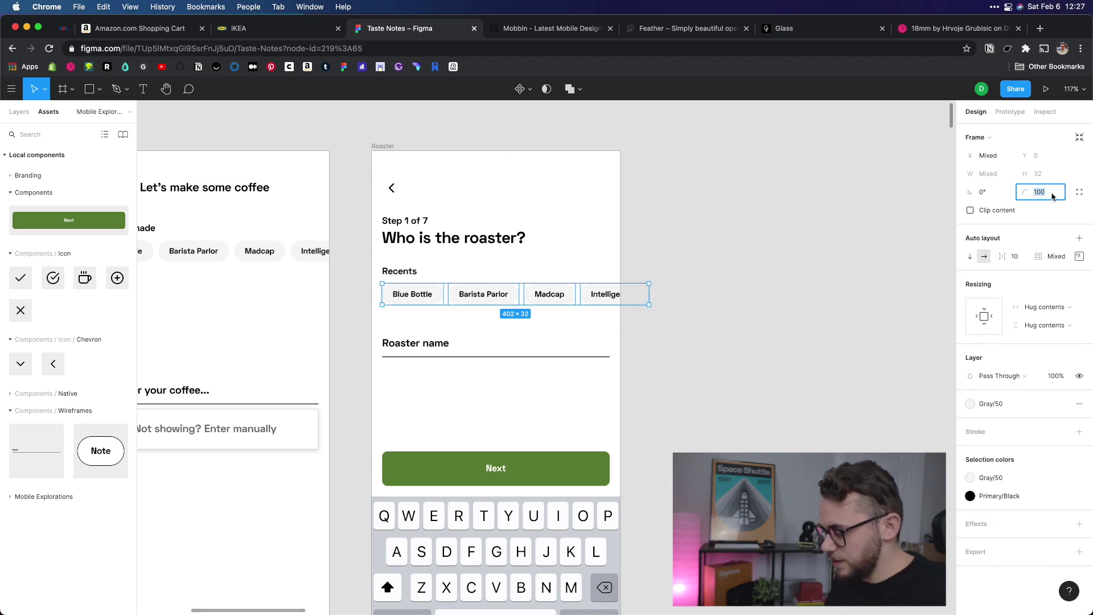
pyautogui.click(659, 251)
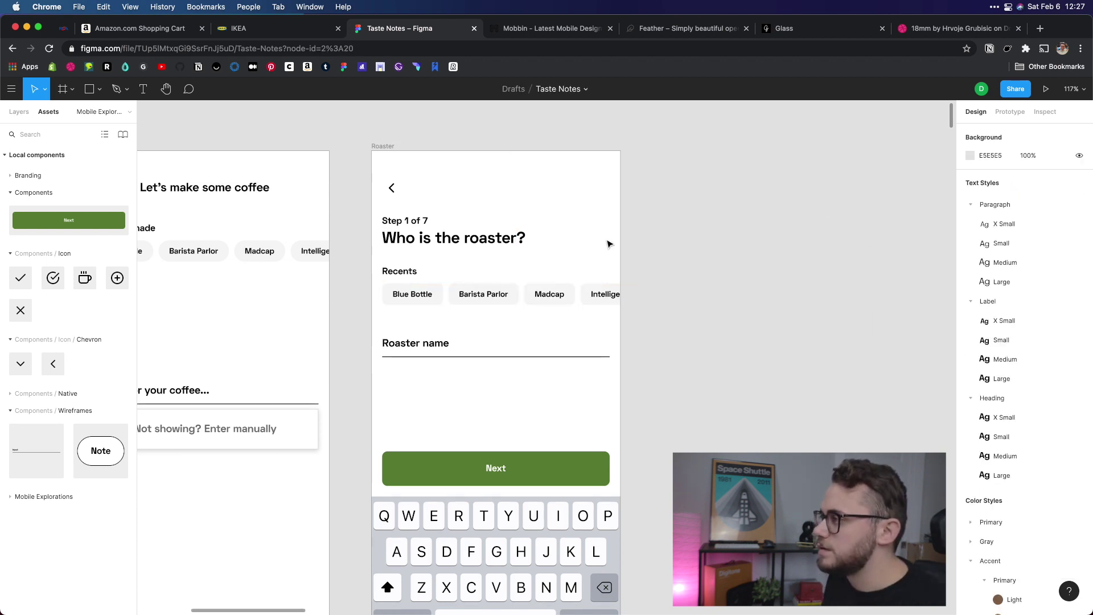
pyautogui.scroll(2, 609, 244)
pyautogui.scroll(2, 434, 269)
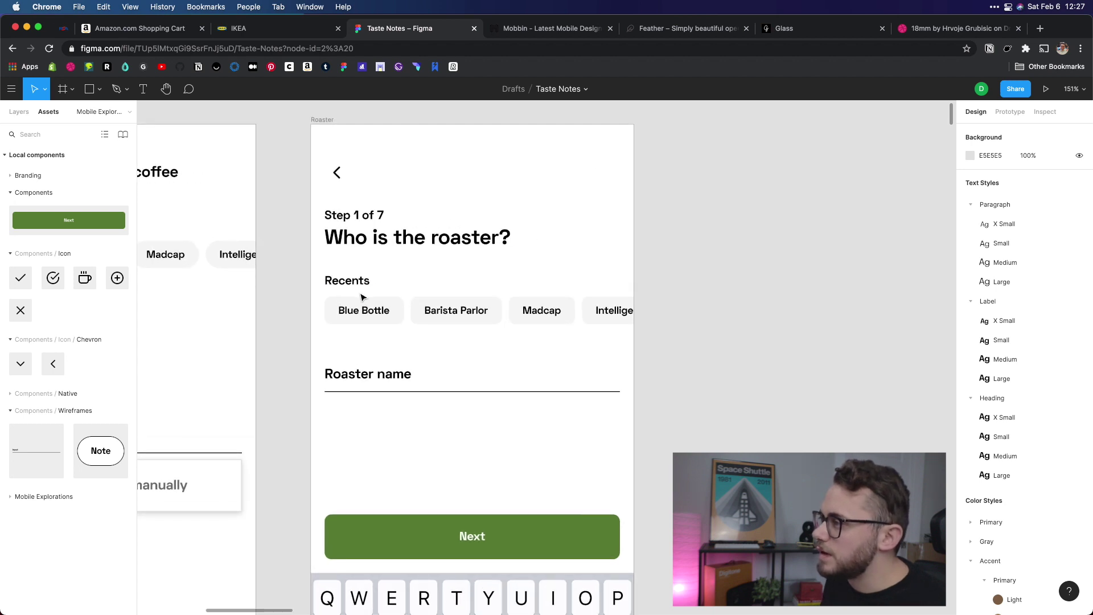
pyautogui.click(377, 323)
# Inspect the brown Frame 7 button and the Light colour style, then pan to the component buttons
pyautogui.click(484, 438)
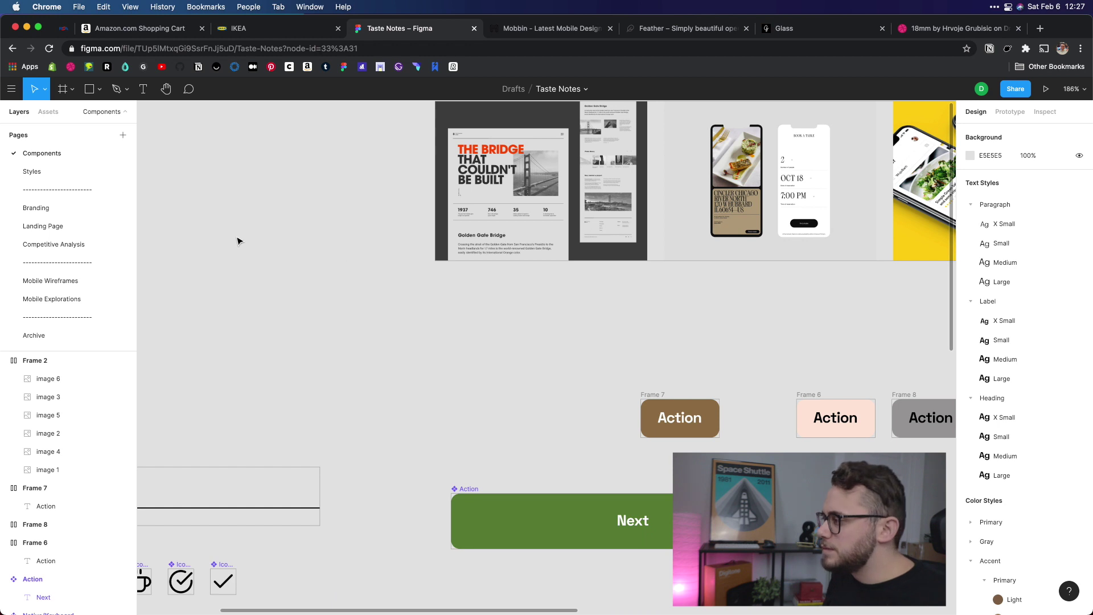
pyautogui.click(671, 399)
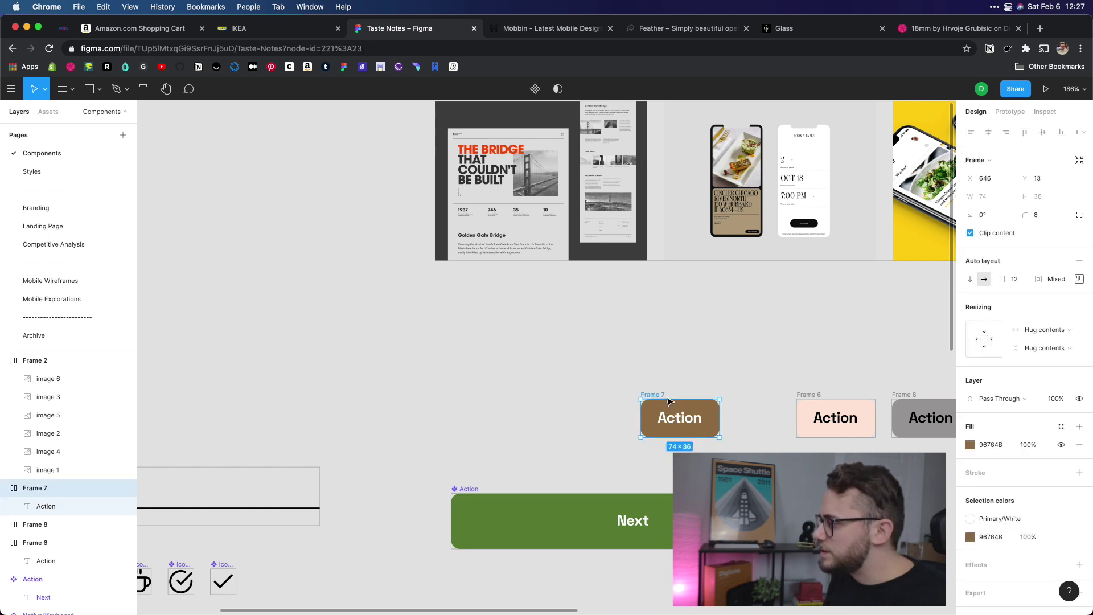
pyautogui.click(664, 359)
pyautogui.scroll(-5, 1013, 359)
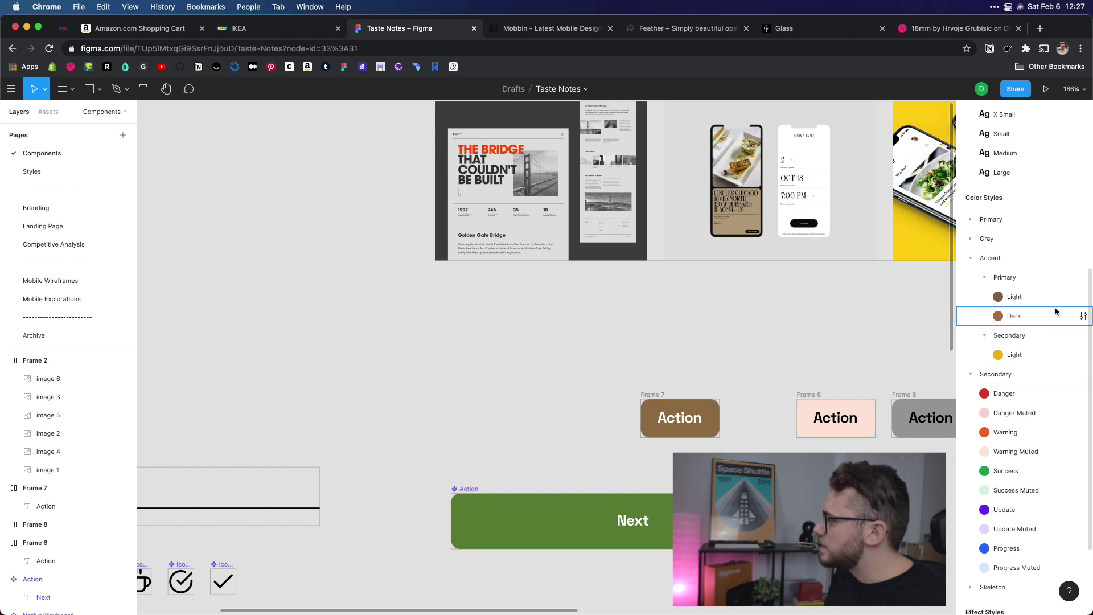
pyautogui.click(1083, 297)
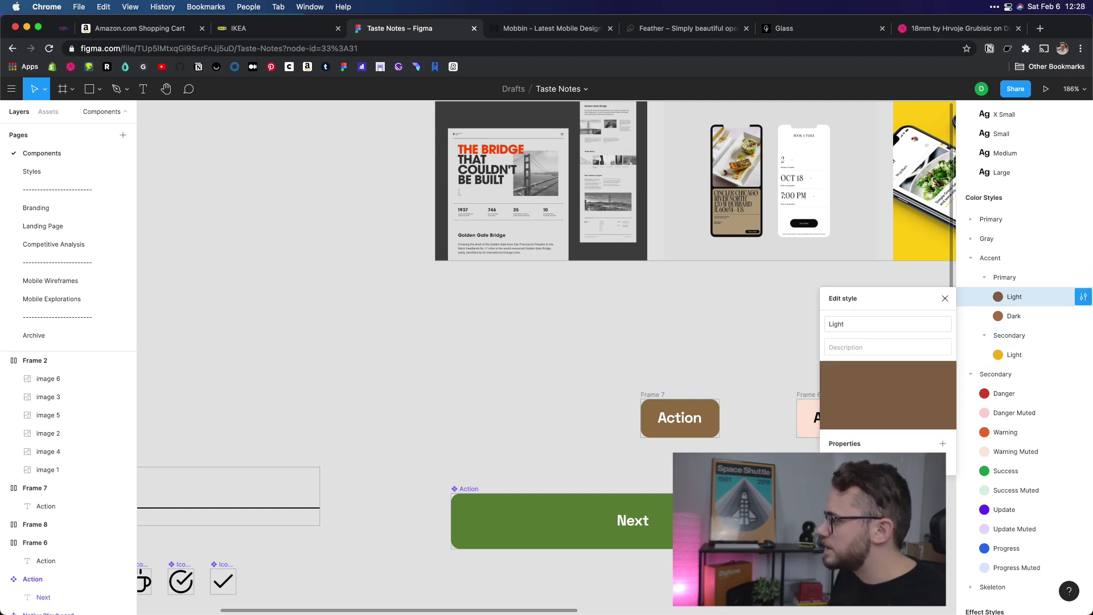
pyautogui.click(945, 299)
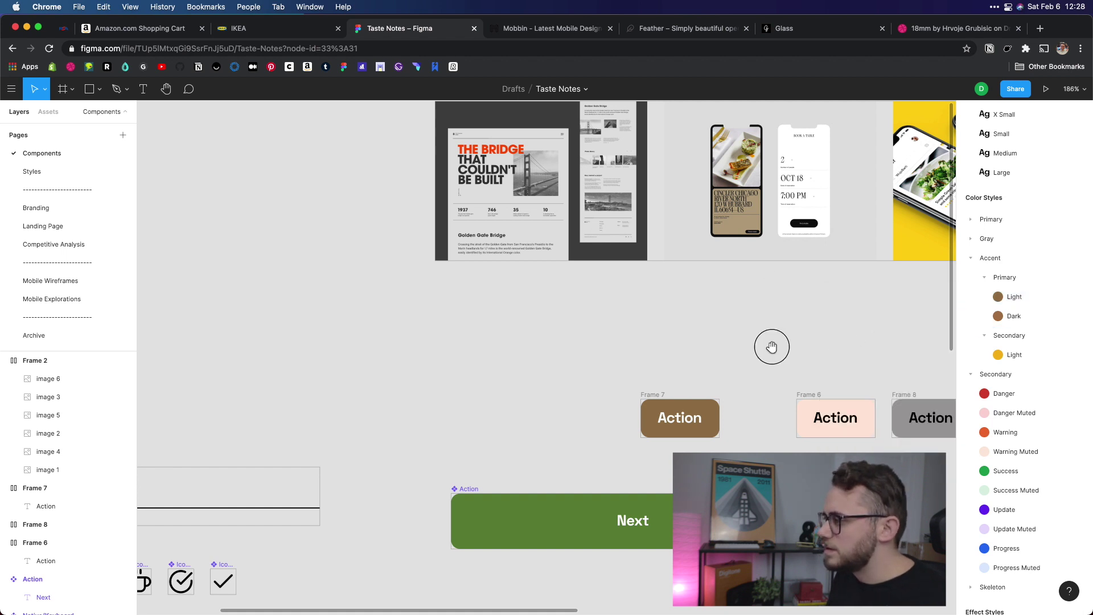
pyautogui.hscroll(5, 769, 344)
pyautogui.scroll(-5, 484, 385)
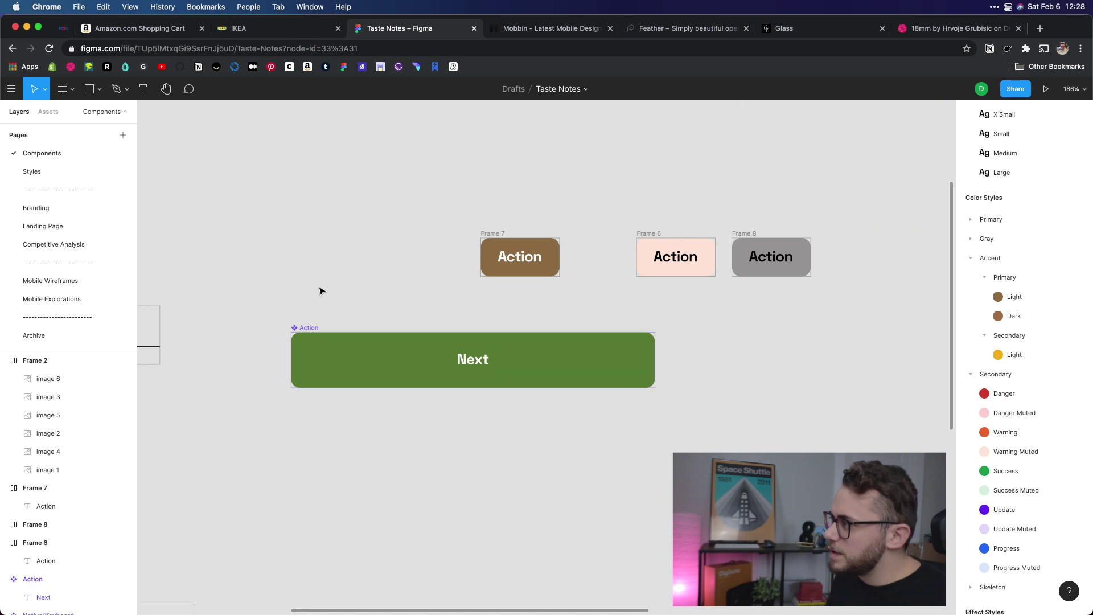
pyautogui.moveTo(320, 288); pyautogui.dragTo(499, 293)
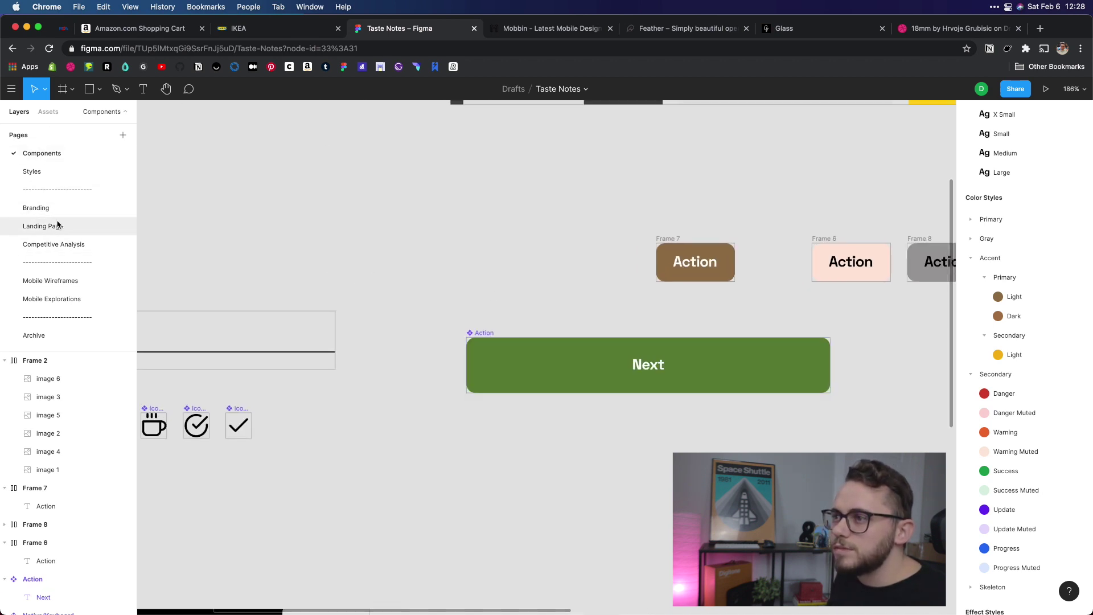
# Go to Mobile Explorations via Mobile Wireframes and select the Recents chip row
pyautogui.click(66, 280)
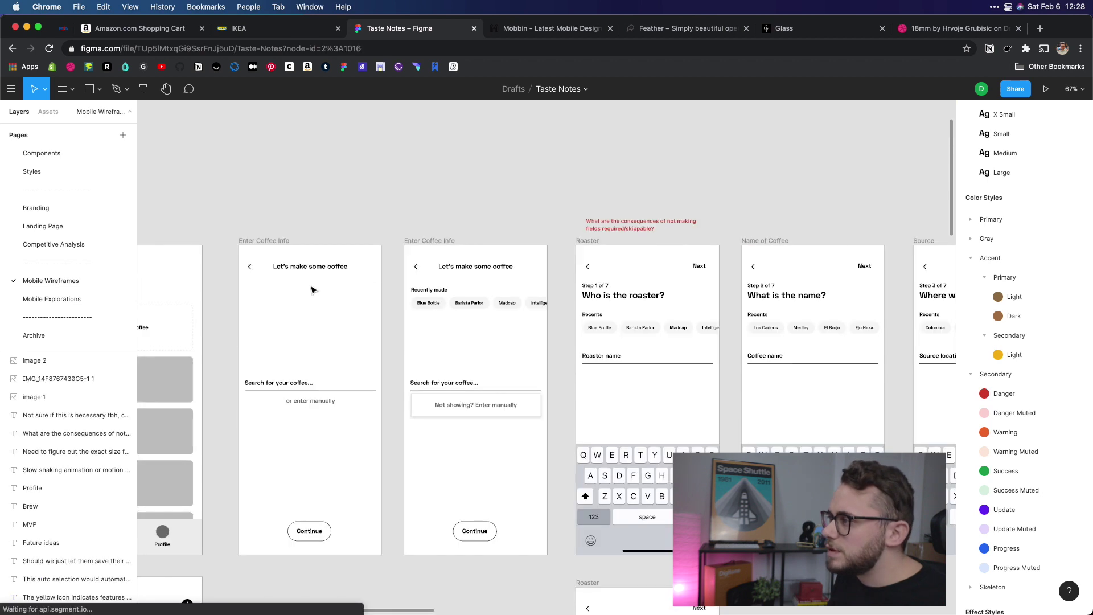
pyautogui.click(61, 298)
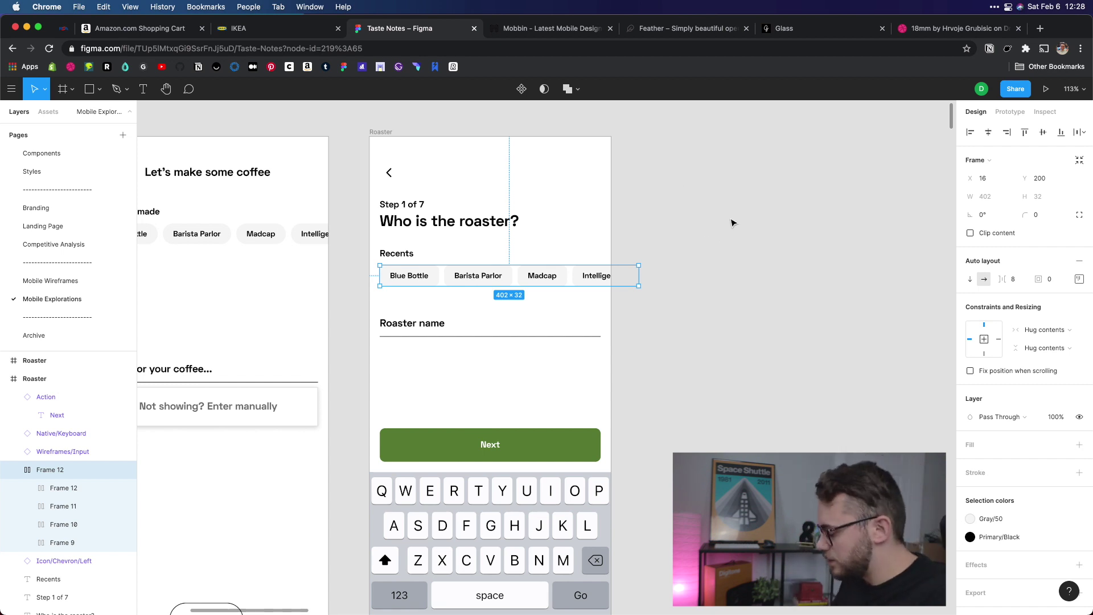
pyautogui.press('Return')
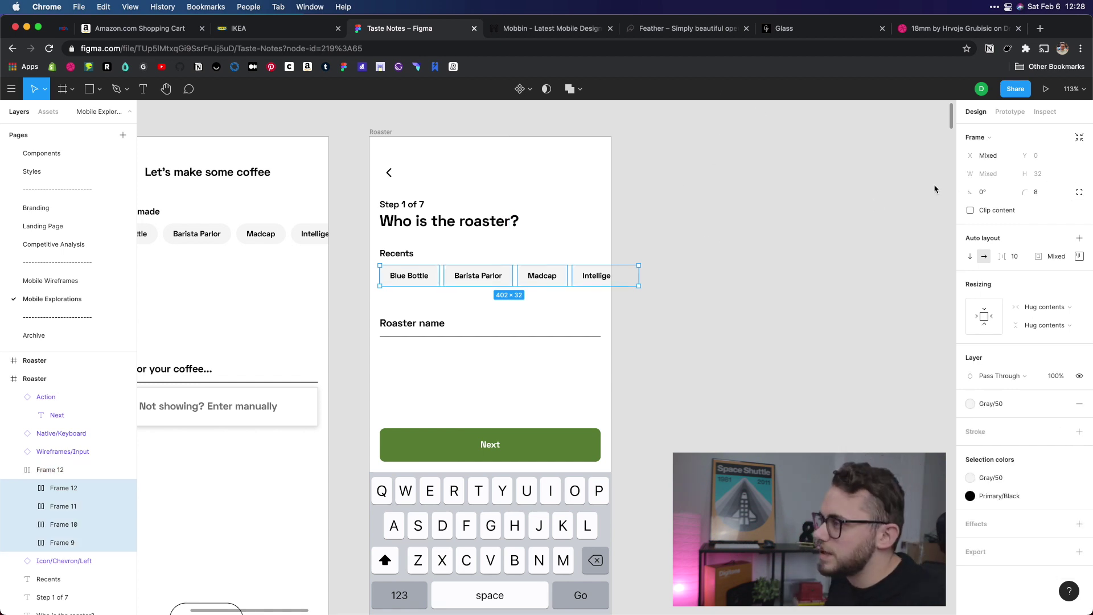
pyautogui.press('Escape')
pyautogui.click(479, 276)
pyautogui.scroll(3, 460, 249)
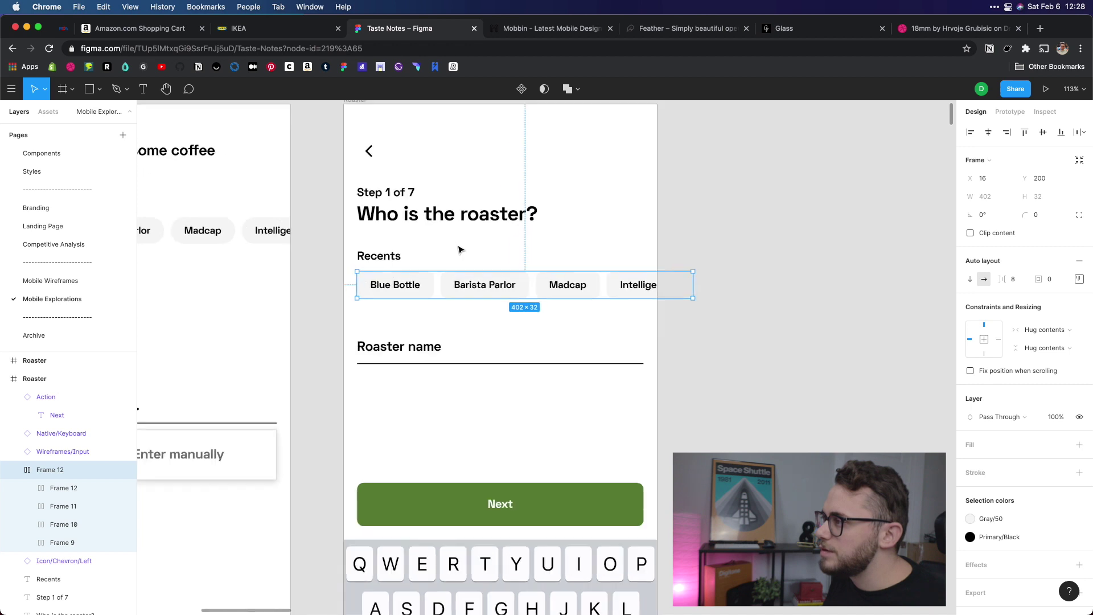
# Pick the Blue Bottle chip out of the Recents row, then return to the Components page
pyautogui.click(532, 463)
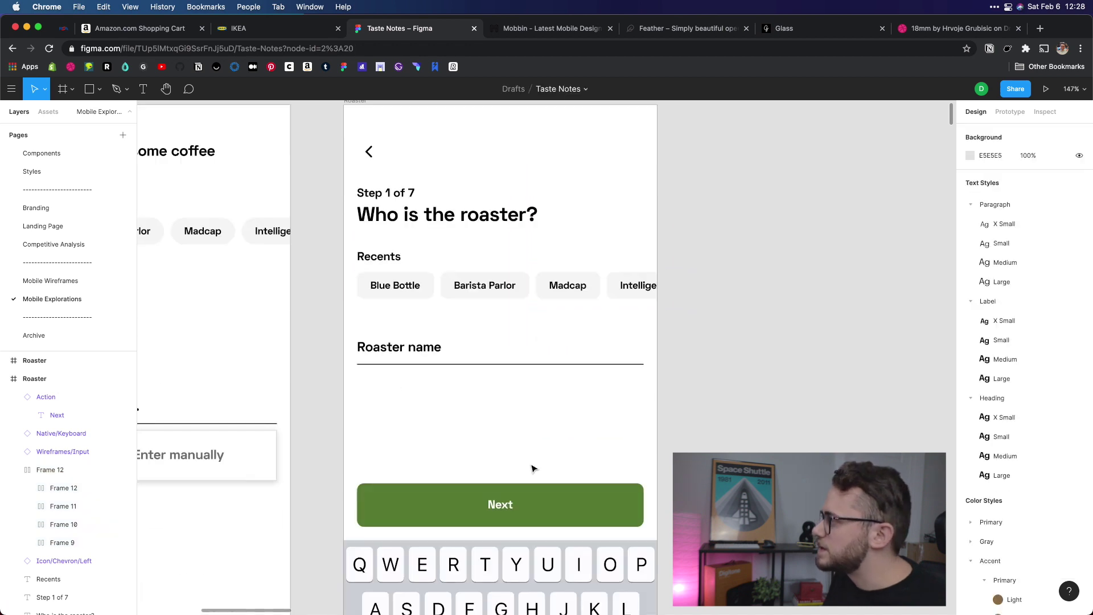
pyautogui.click(562, 485)
pyautogui.click(657, 428)
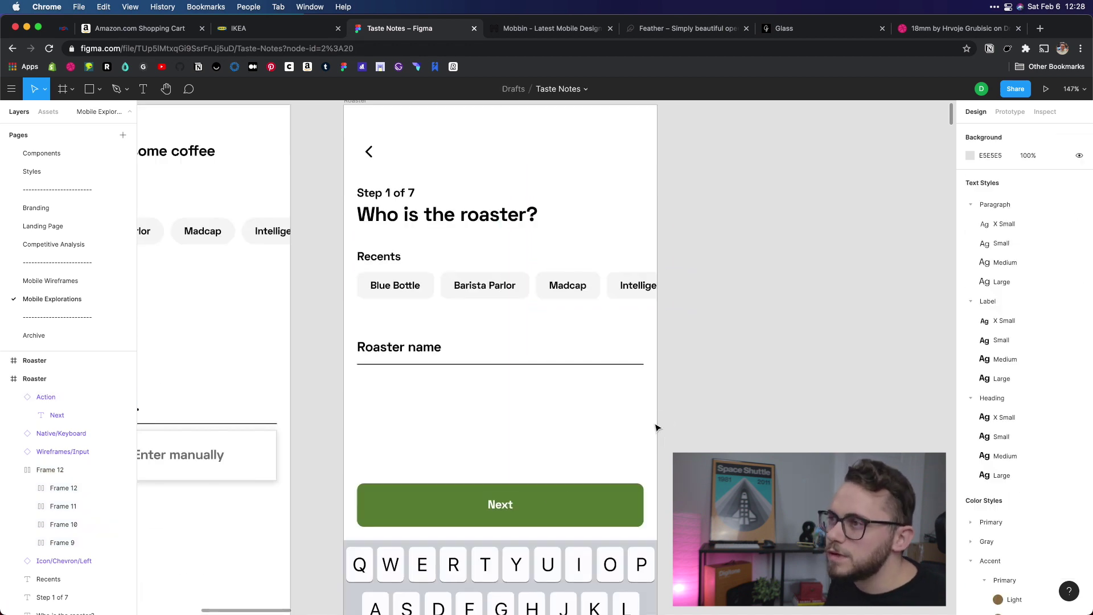
pyautogui.click(419, 280)
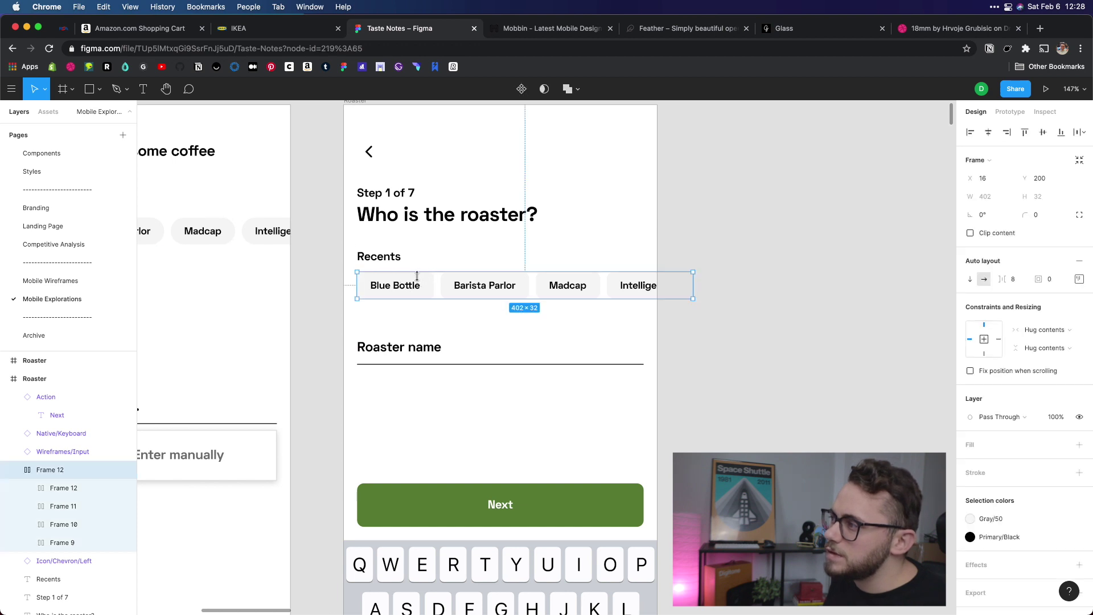
pyautogui.click(427, 285)
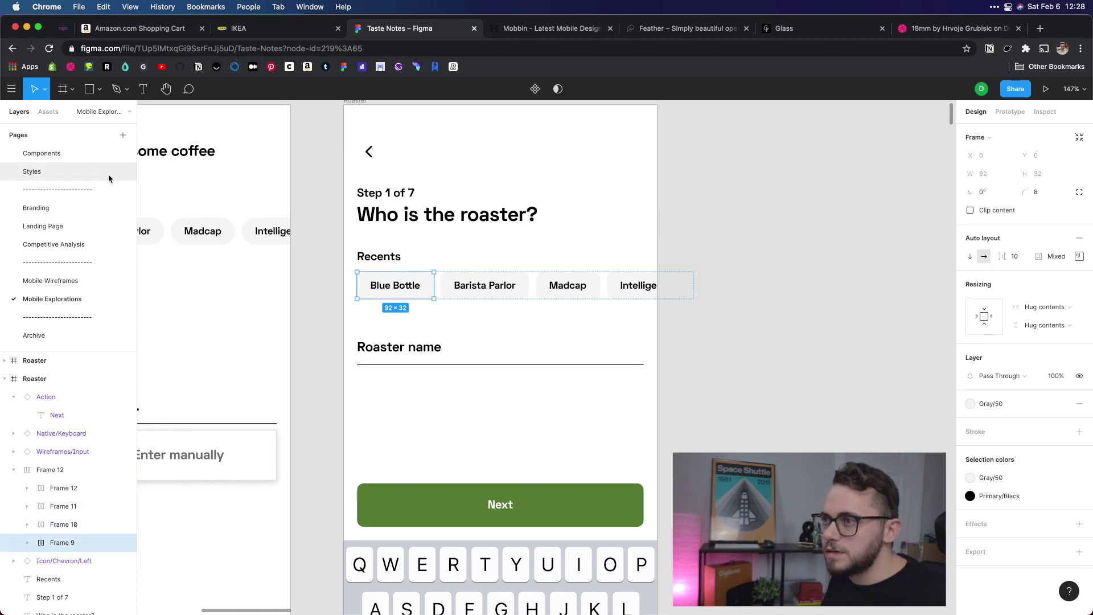
pyautogui.click(73, 158)
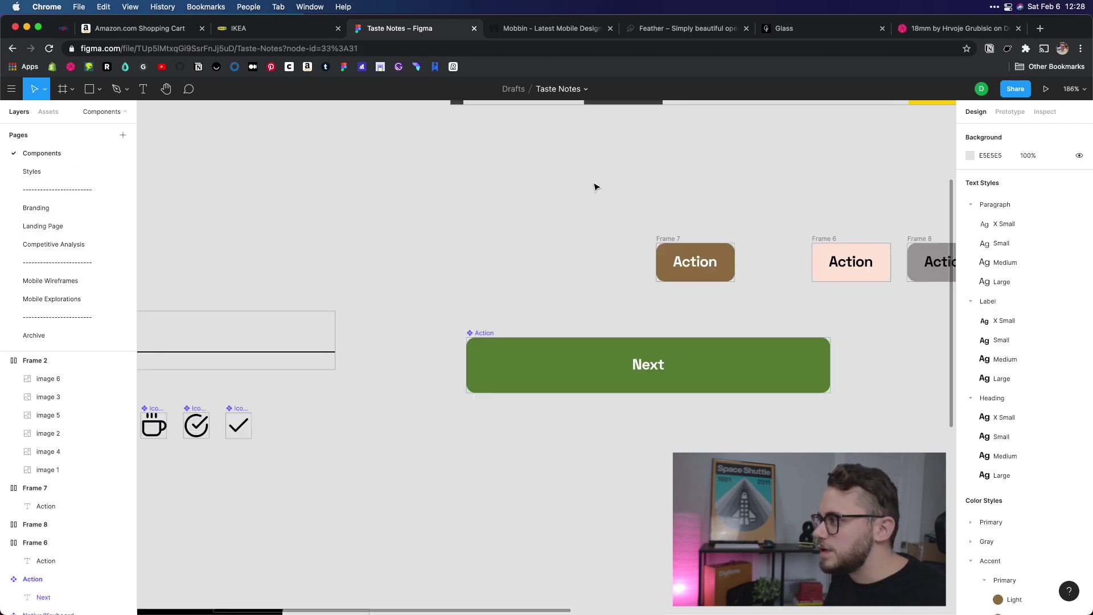
# Paste the Blue Bottle chip below the Next button and name it Action/Small
pyautogui.scroll(-3, 593, 183)
pyautogui.hotkey('ctrl', 'v')
pyautogui.moveTo(562, 359); pyautogui.dragTo(369, 325)
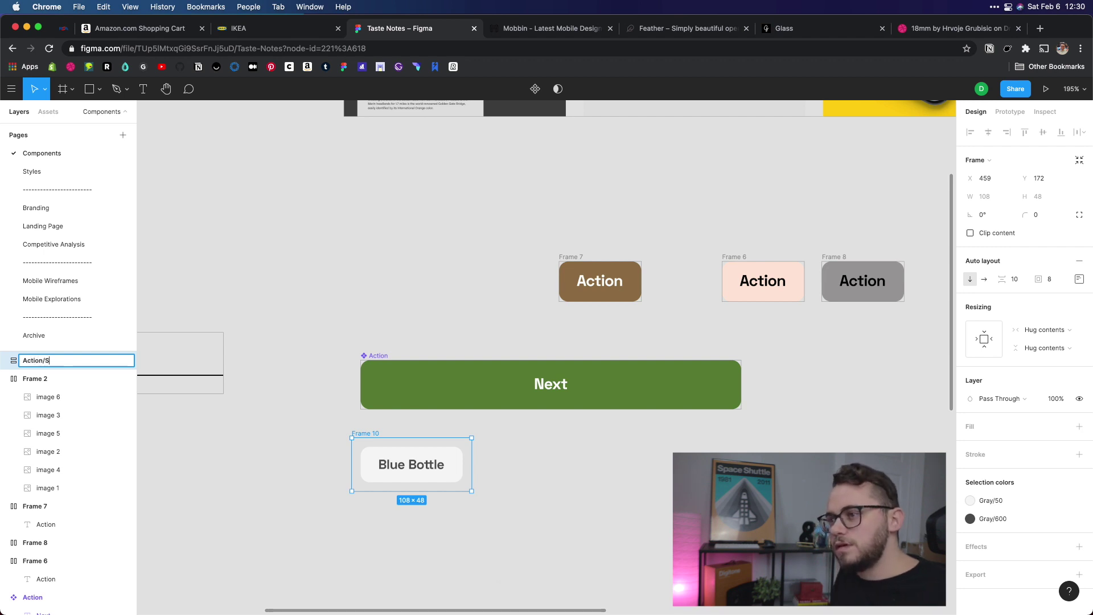
pyautogui.press('Return')
# Rename the Next button component to Action/Large
pyautogui.click(387, 293)
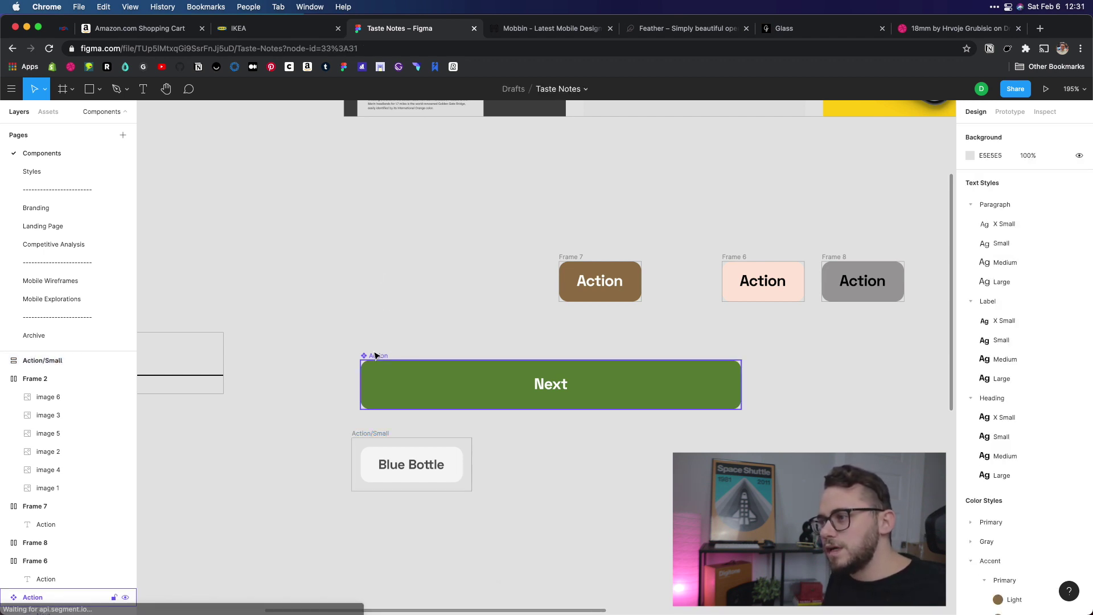
pyautogui.click(370, 356)
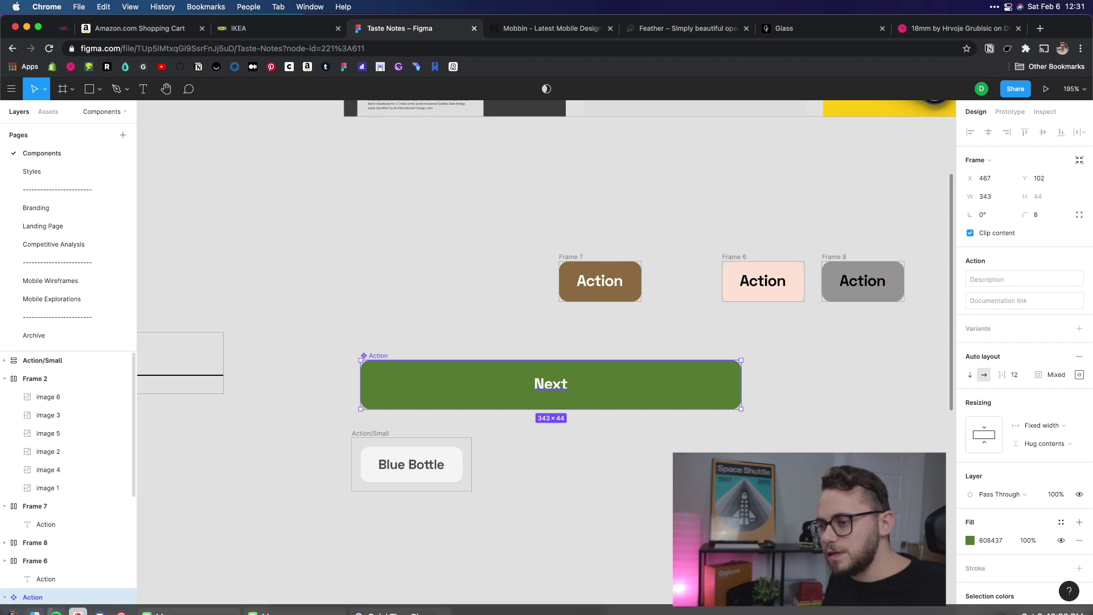
pyautogui.doubleClick(54, 600)
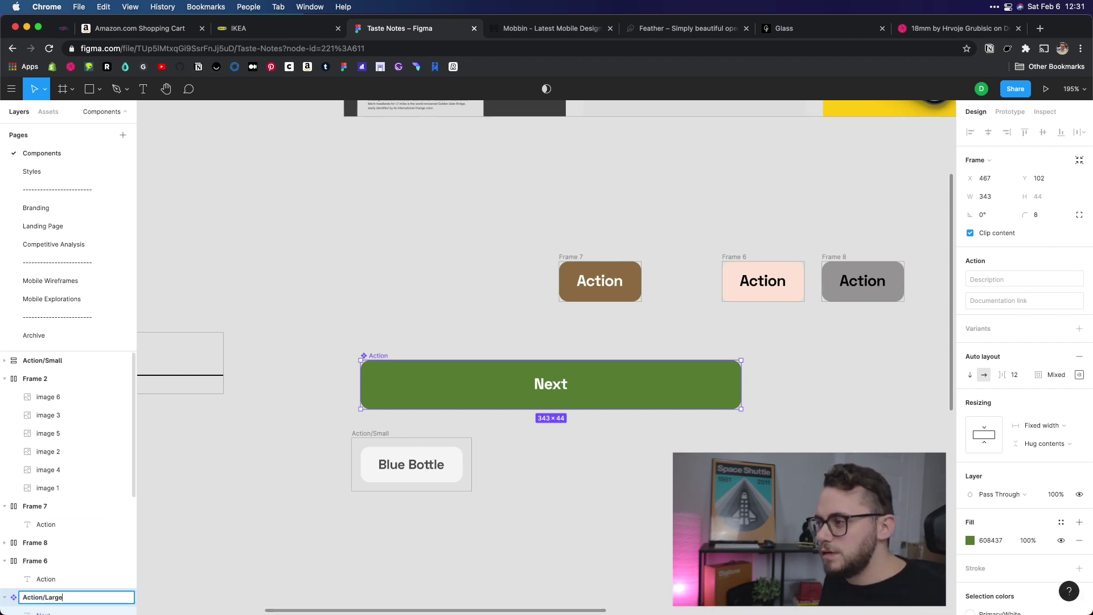
pyautogui.write('Action/Large')
pyautogui.press('Return')
# Turn the Action/Small chip into a component and return to the Mobile Explorations page
pyautogui.click(447, 507)
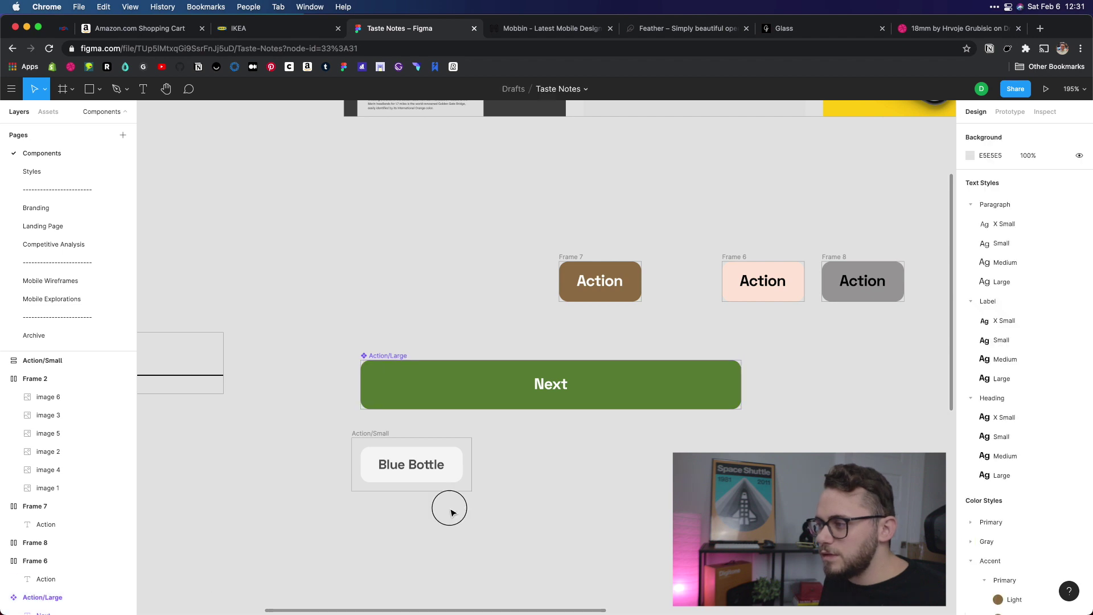
pyautogui.click(371, 450)
pyautogui.click(7, 360)
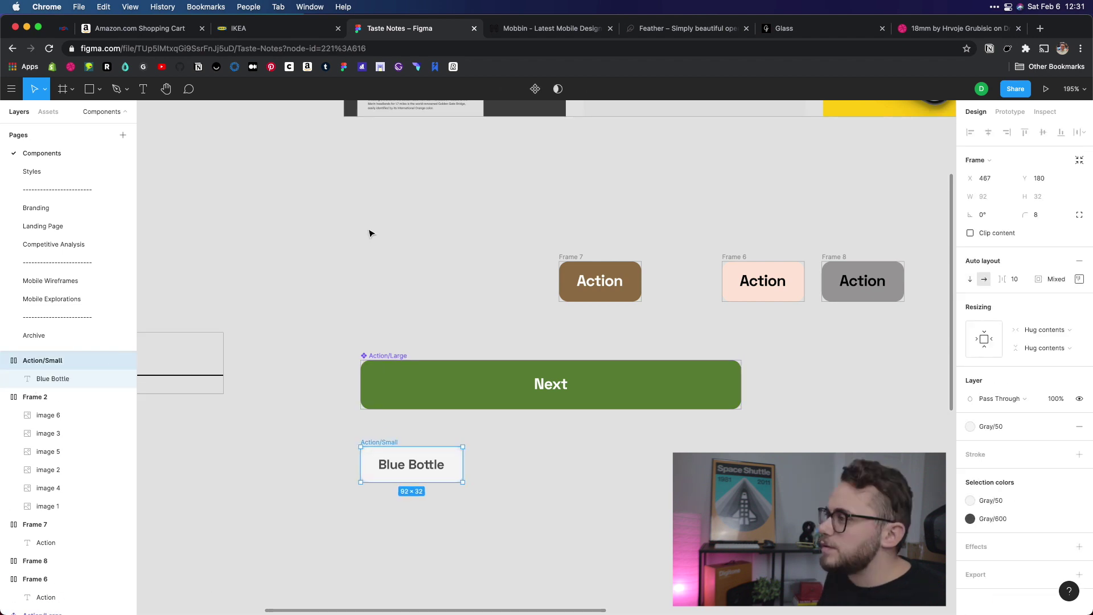
pyautogui.click(535, 89)
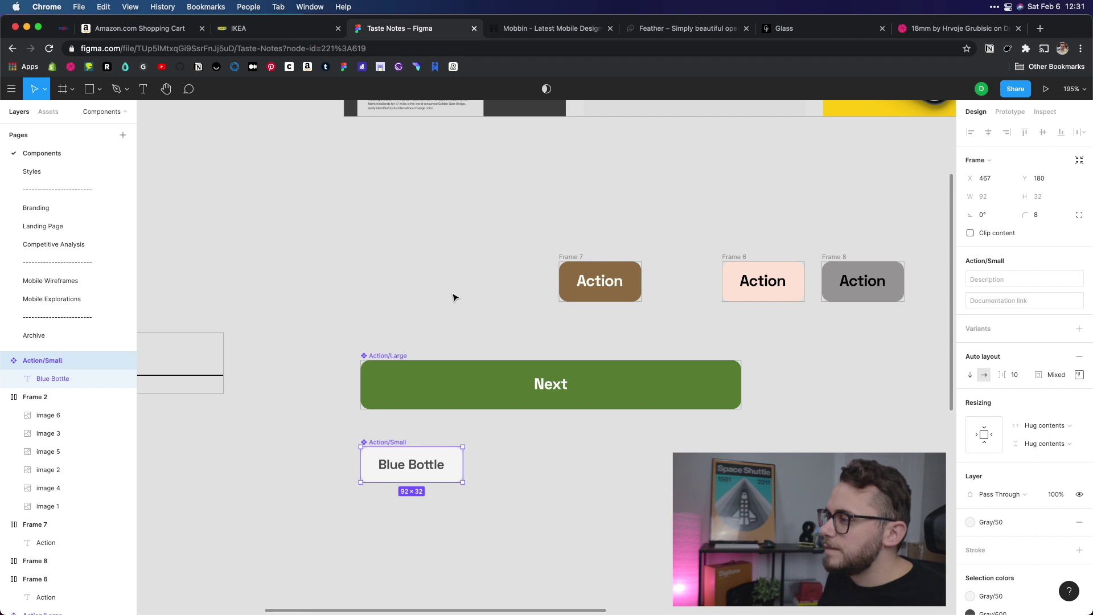
pyautogui.click(393, 302)
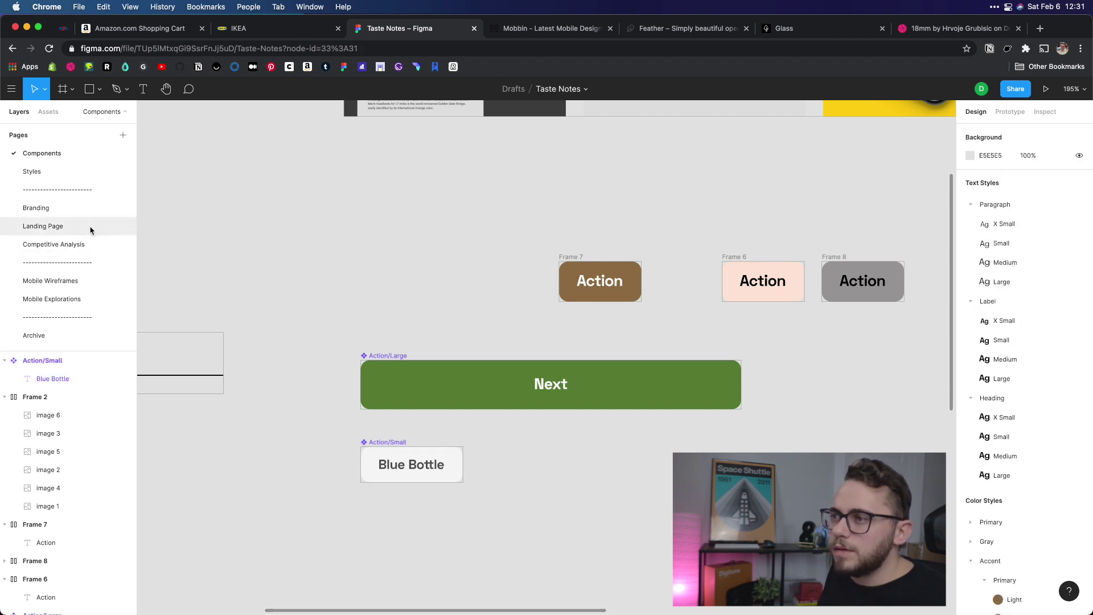
pyautogui.click(71, 299)
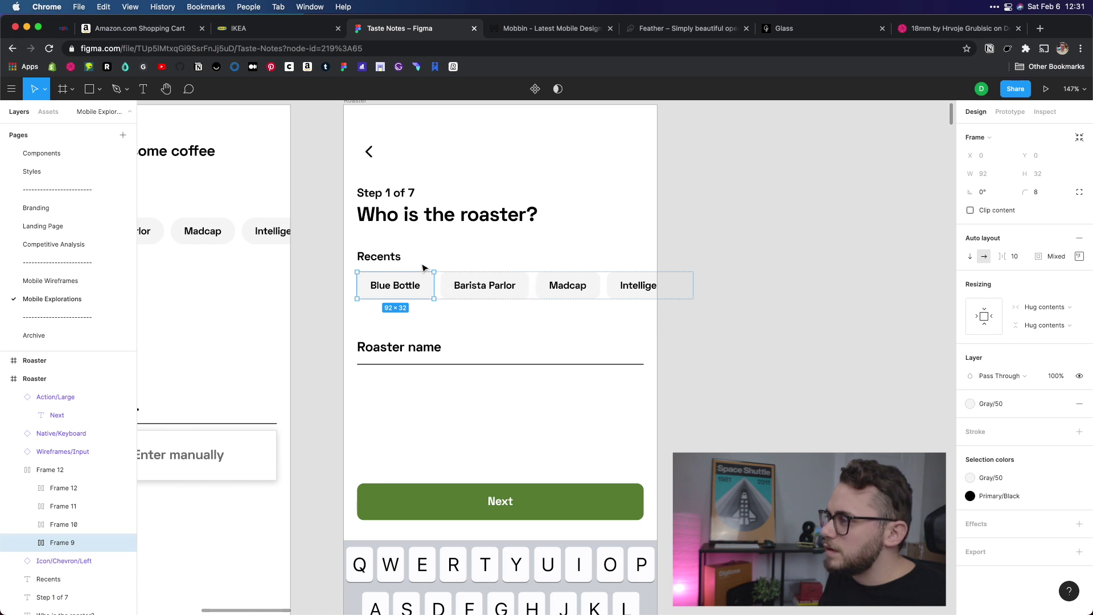
# Move the old Recents chip row out of the Roaster screen to the top right
pyautogui.scroll(3, 423, 268)
pyautogui.click(392, 353)
pyautogui.click(385, 352)
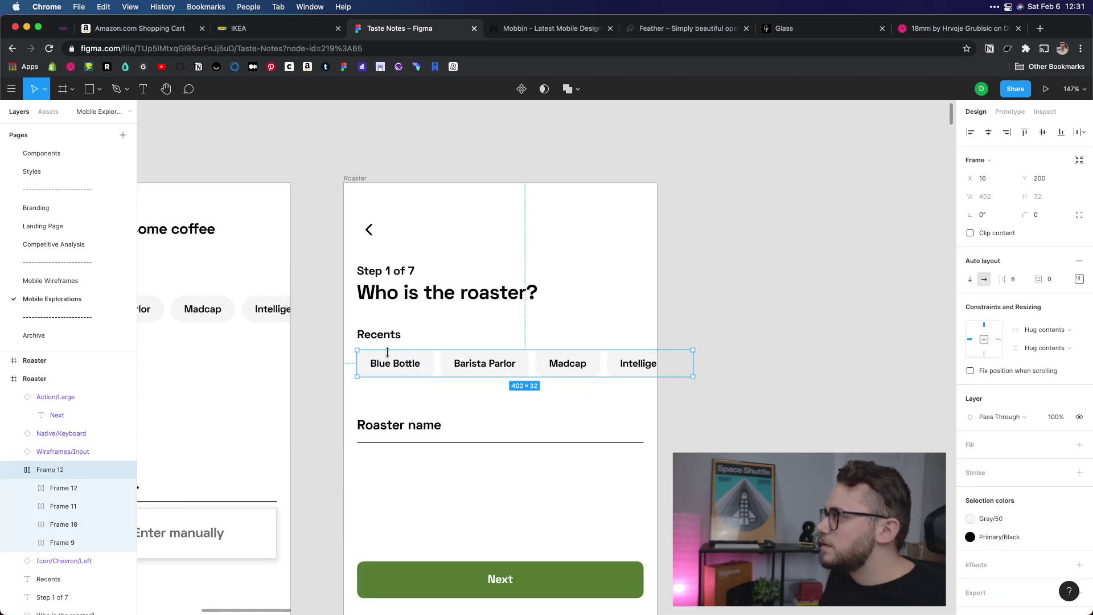
pyautogui.moveTo(386, 354); pyautogui.dragTo(738, 183)
pyautogui.click(661, 161)
pyautogui.moveTo(660, 161); pyautogui.dragTo(479, 237)
pyautogui.moveTo(379, 188); pyautogui.dragTo(444, 178)
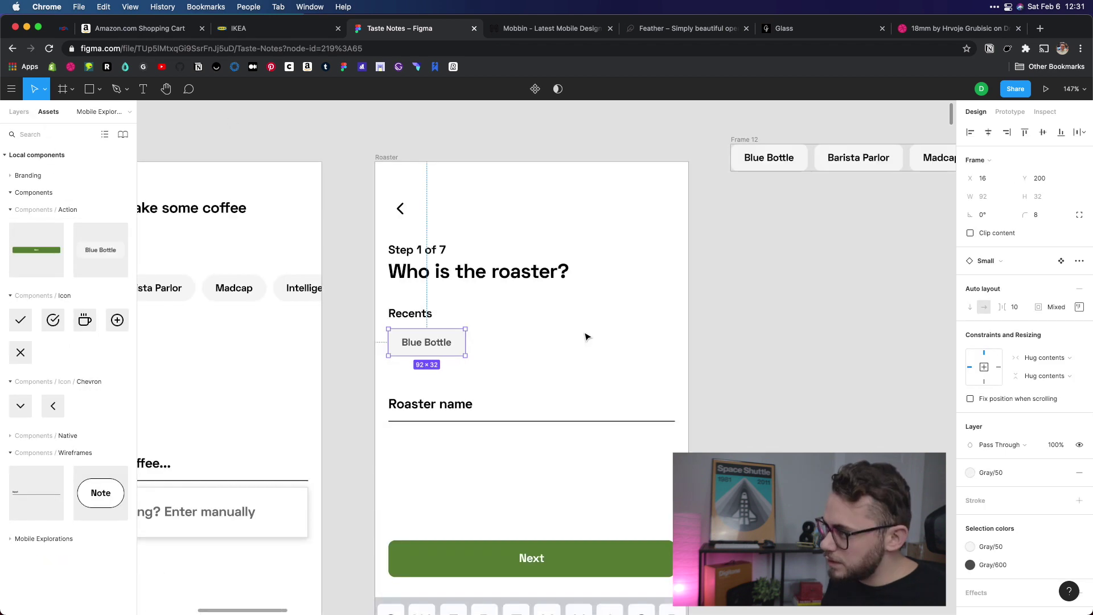
# Line up the Blue Bottle instance under Recents and wrap it in a new frame, Frame 24
pyautogui.click(586, 336)
pyautogui.moveTo(410, 344); pyautogui.dragTo(504, 322)
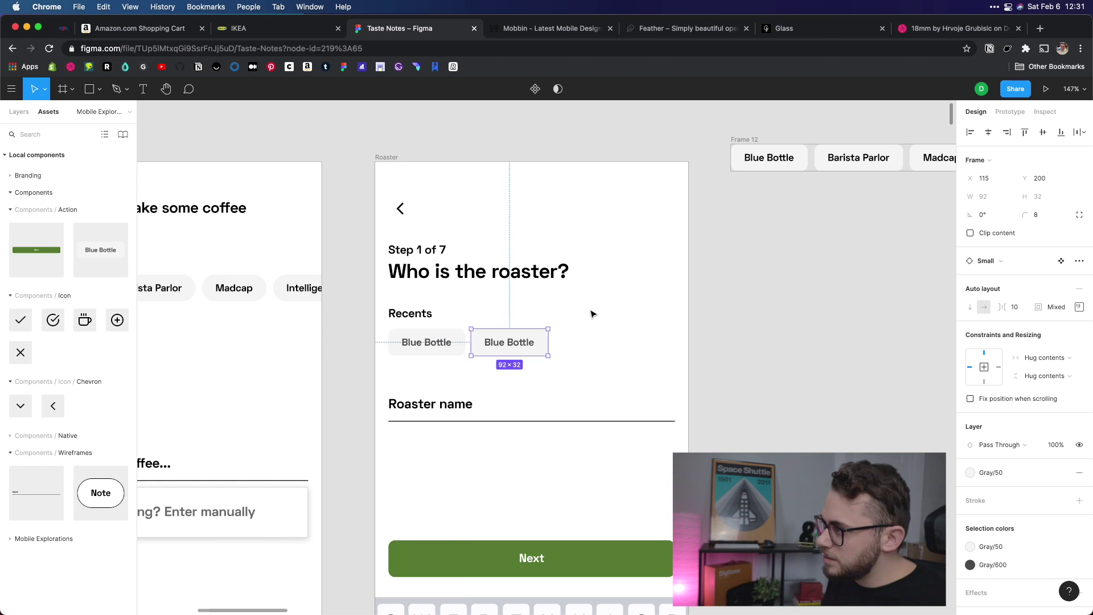
pyautogui.click(593, 329)
pyautogui.click(447, 341)
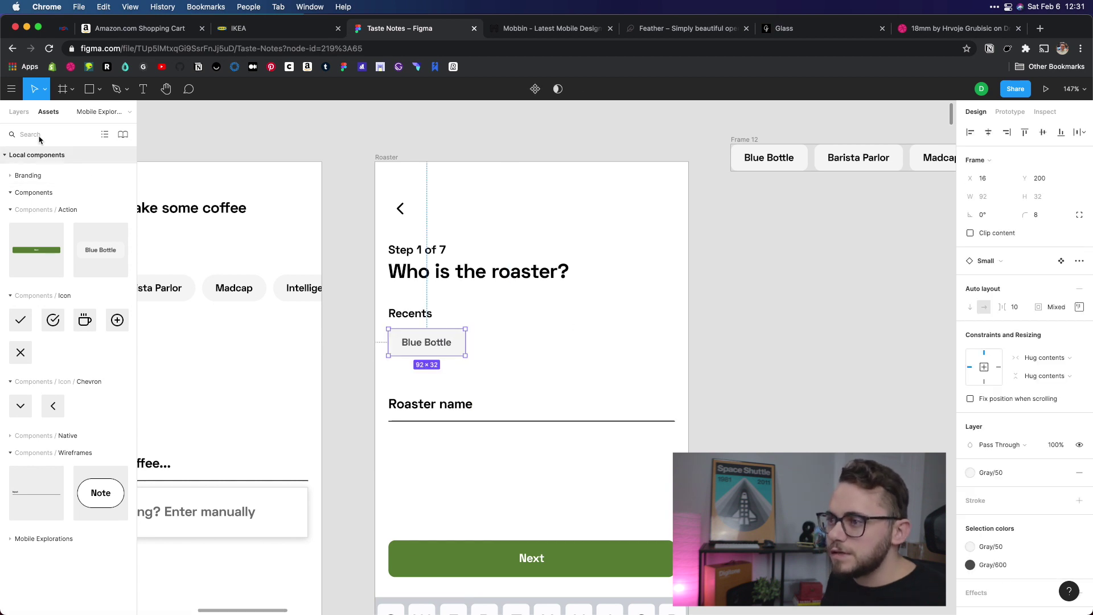
pyautogui.click(21, 119)
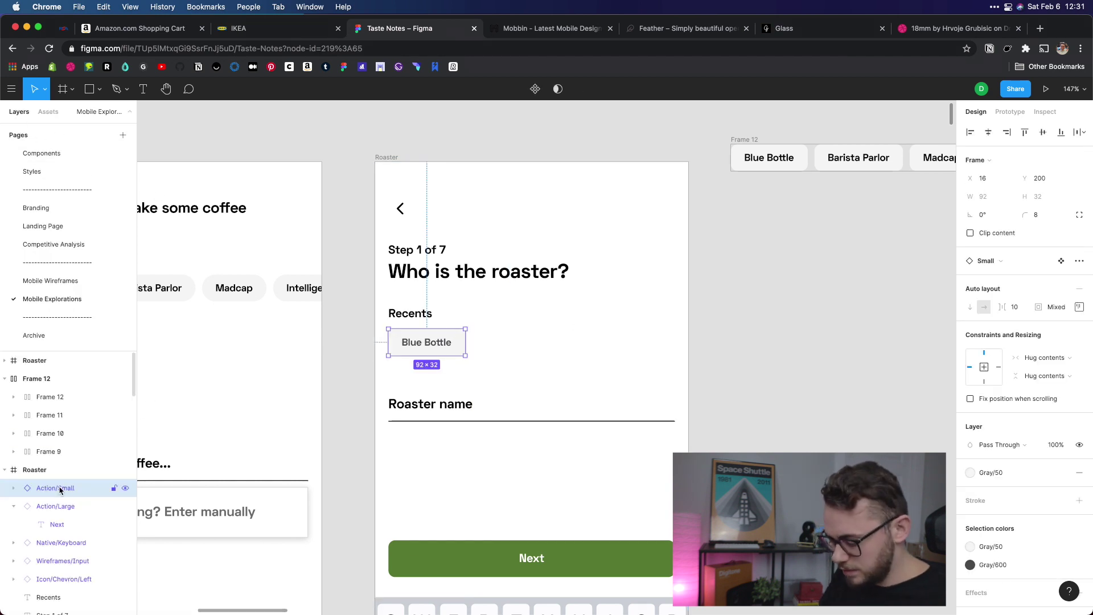
pyautogui.press('alt')
pyautogui.press('super+alt+g')
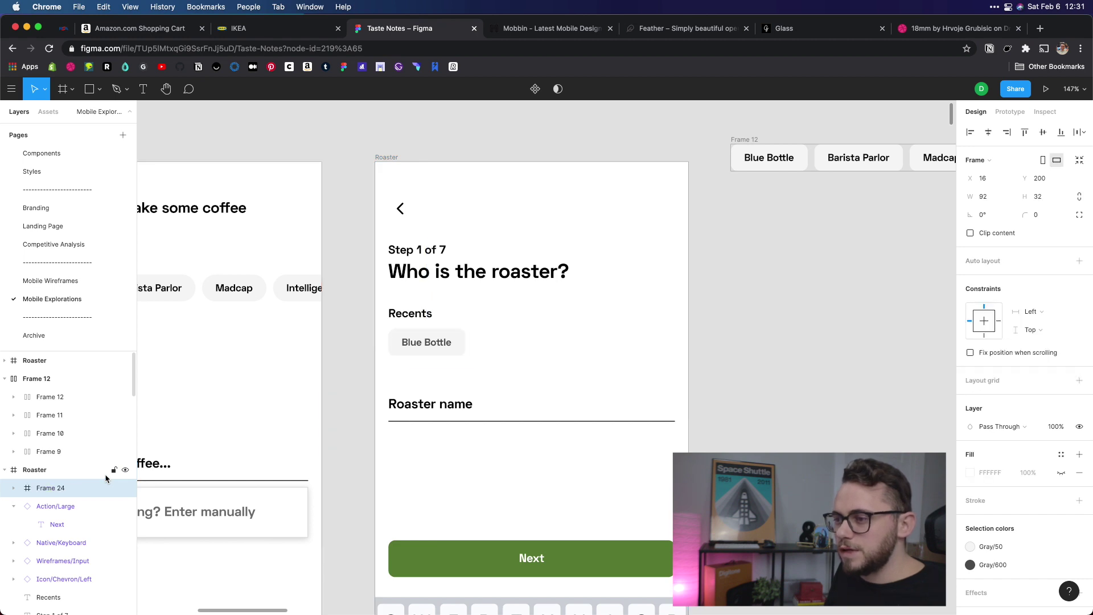
pyautogui.doubleClick(57, 489)
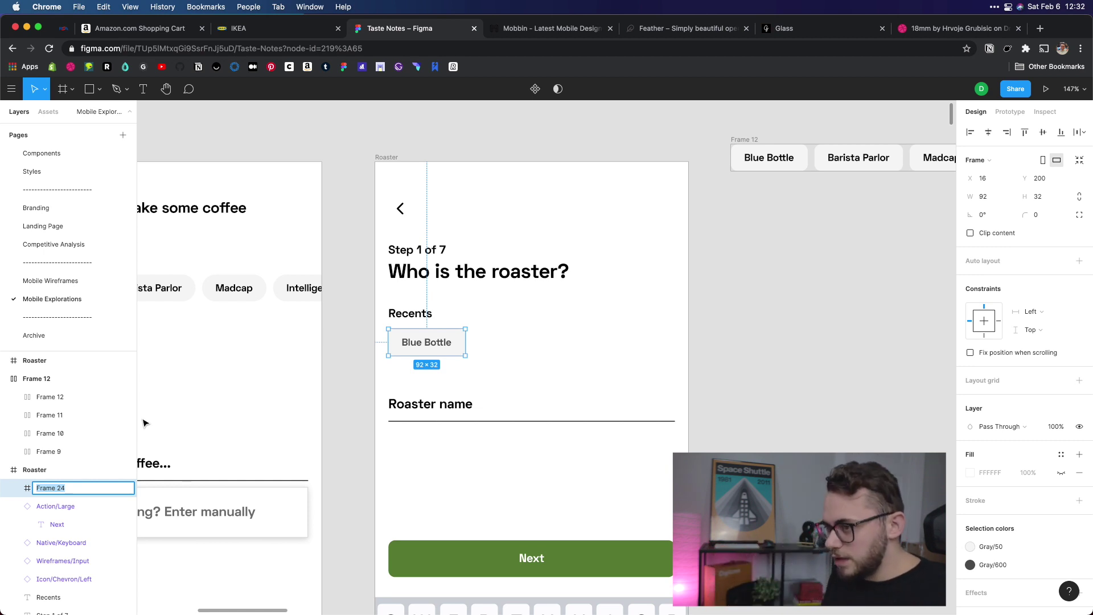
# Add auto layout to Frame 24 and duplicate the Blue Bottle chip three times
pyautogui.press('Return')
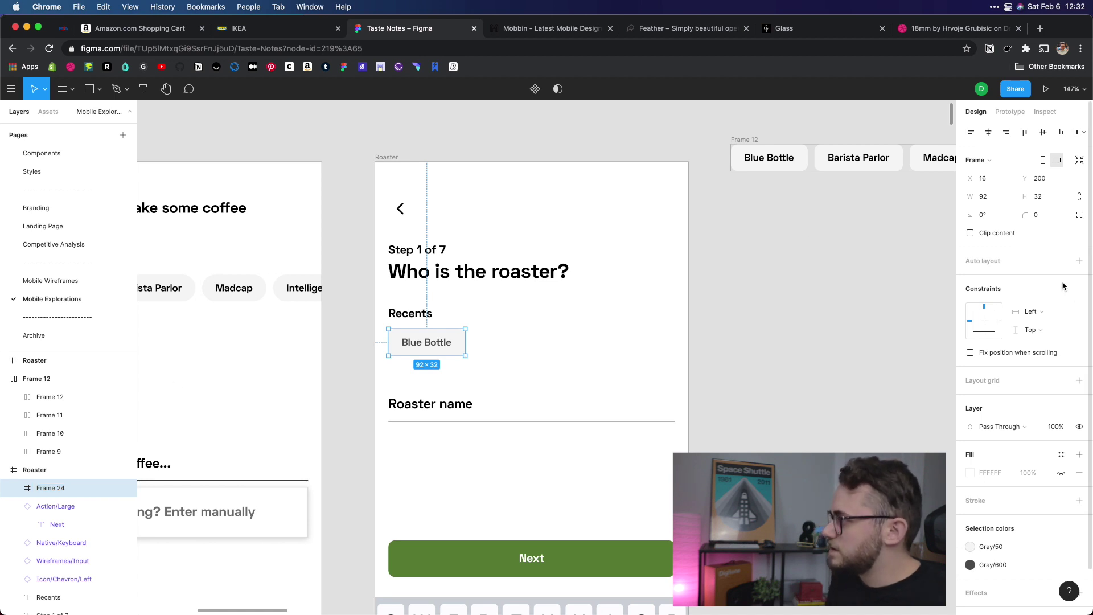
pyautogui.click(1079, 261)
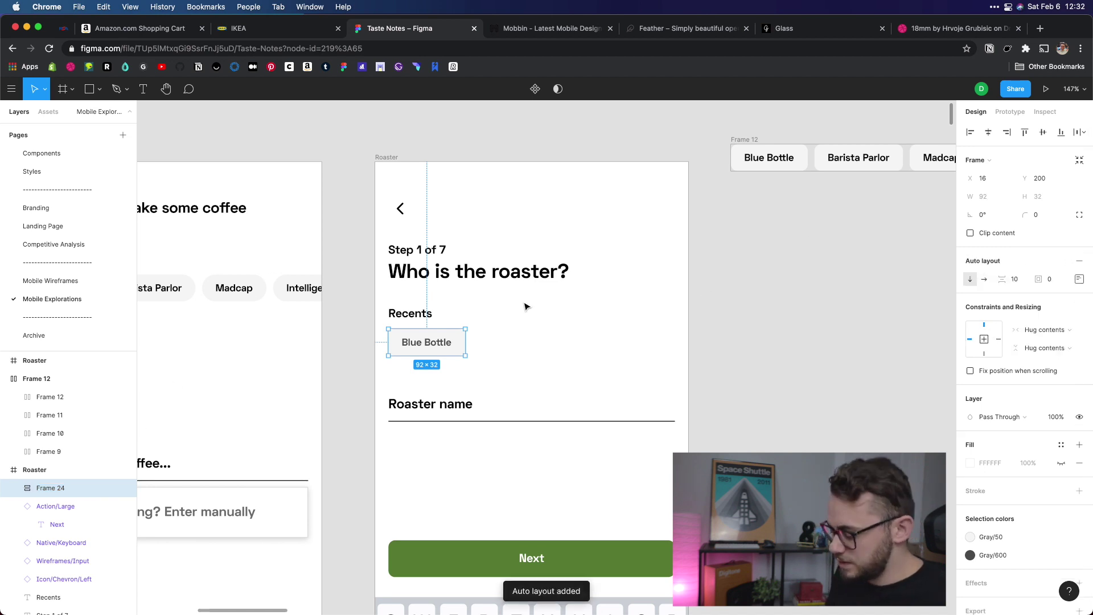
pyautogui.press('Return')
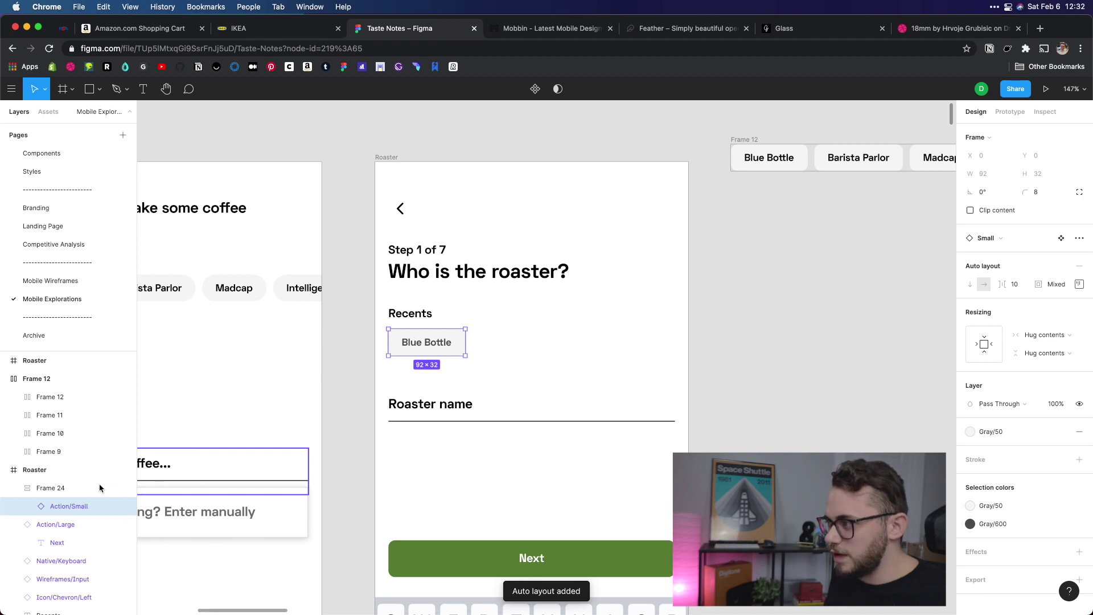
pyautogui.hotkey('ctrl', 'd')
pyautogui.hotkey('ctrl', 'd')
pyautogui.hotkey('ctrl', 'd')
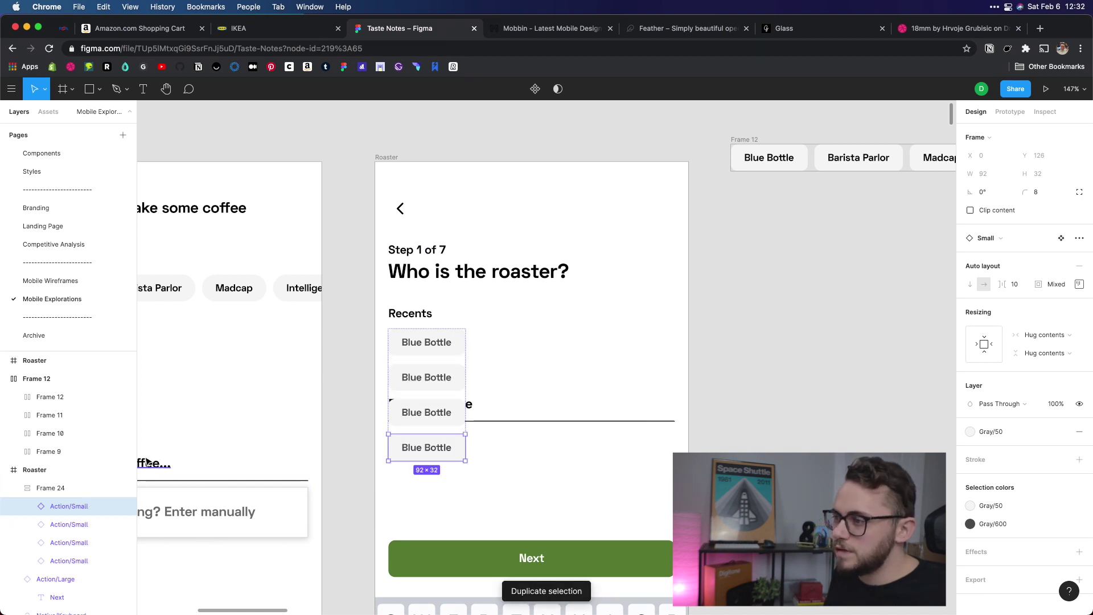
# Arrange Frame 24's four chips in a horizontal row with 16 spacing
pyautogui.click(54, 488)
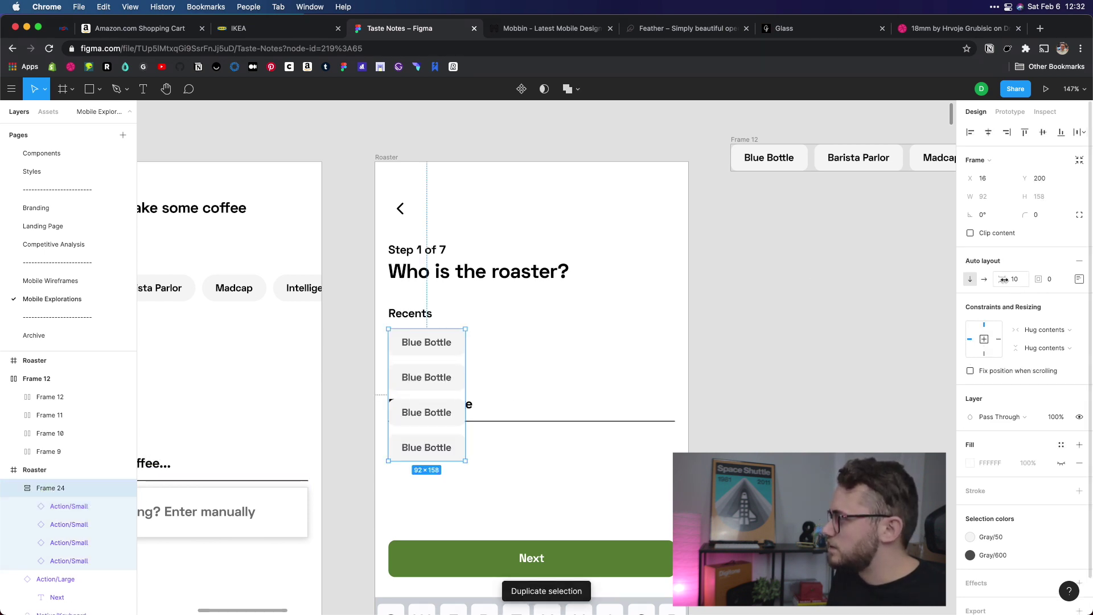
pyautogui.click(984, 279)
pyautogui.click(1015, 279)
pyautogui.write('16')
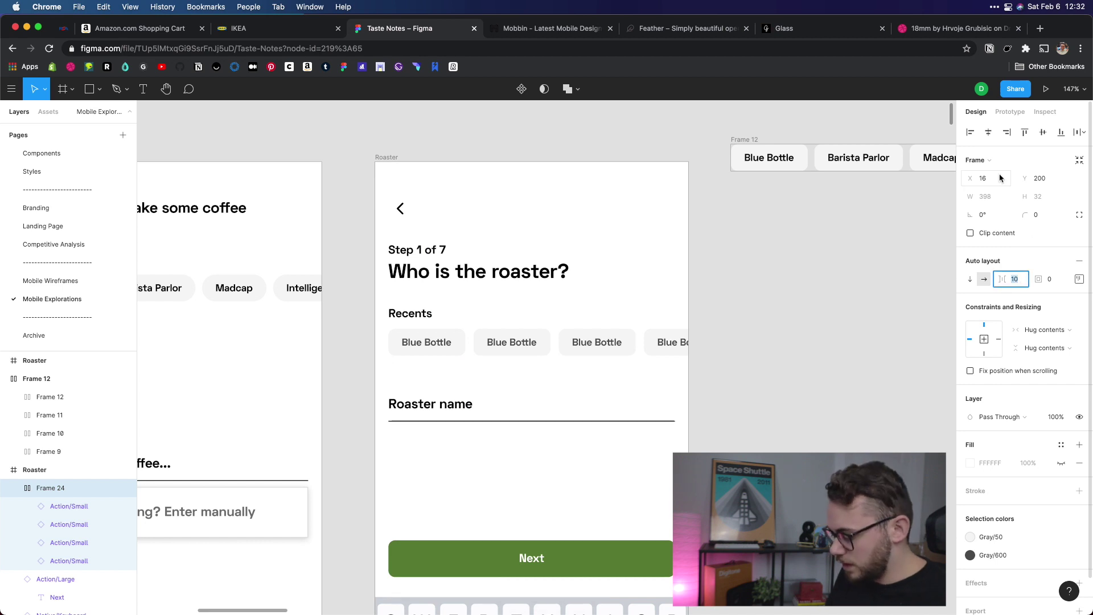
pyautogui.press('Return')
pyautogui.scroll(-5, 764, 272)
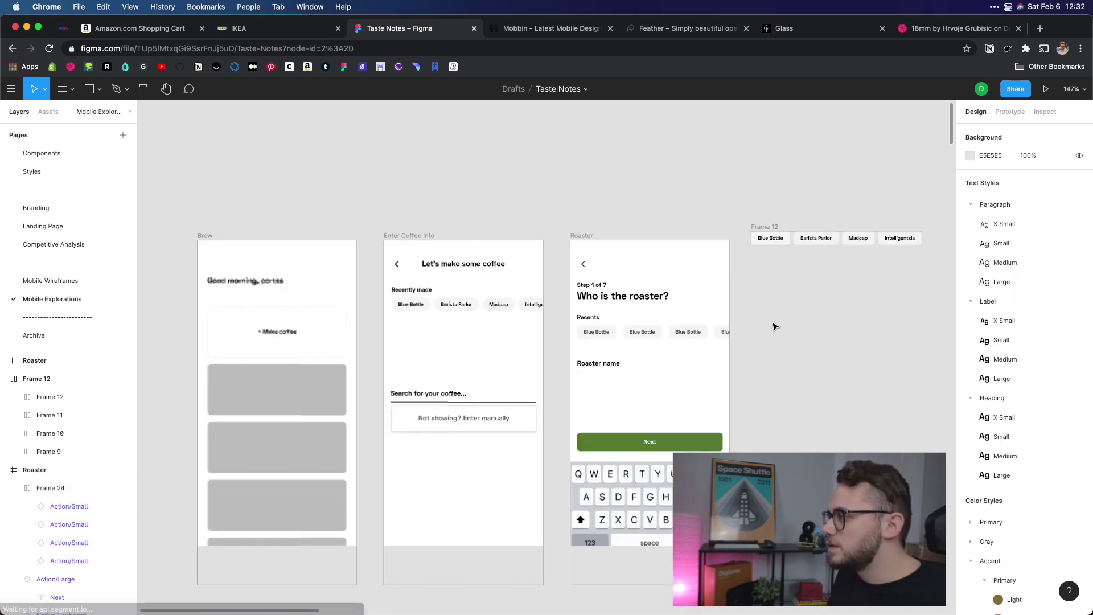
pyautogui.scroll(3, 574, 340)
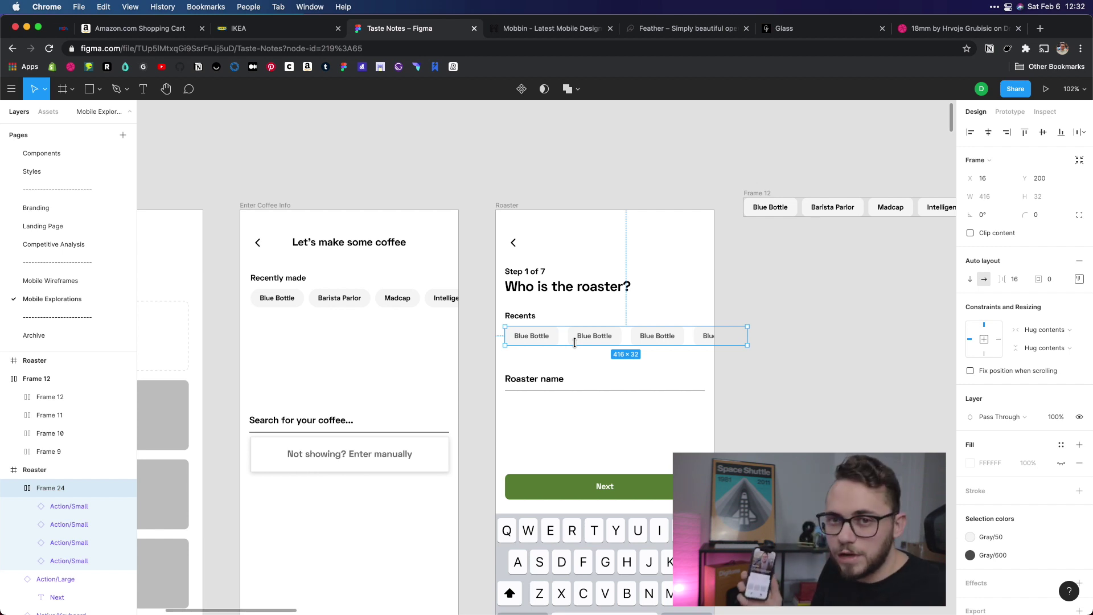
pyautogui.press('Escape')
pyautogui.click(507, 205)
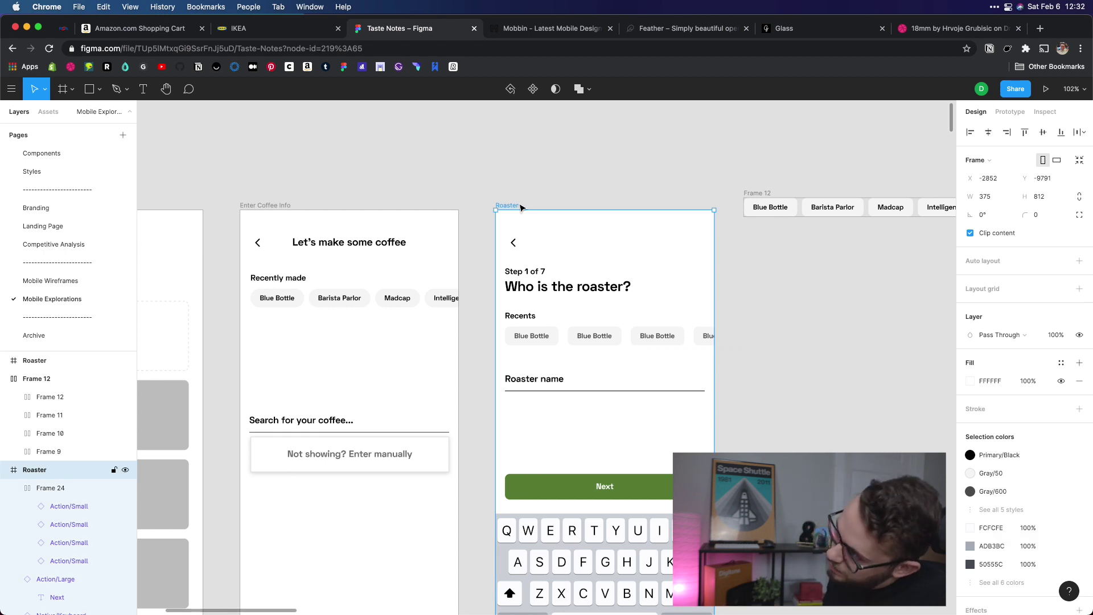
pyautogui.click(517, 188)
pyautogui.click(500, 206)
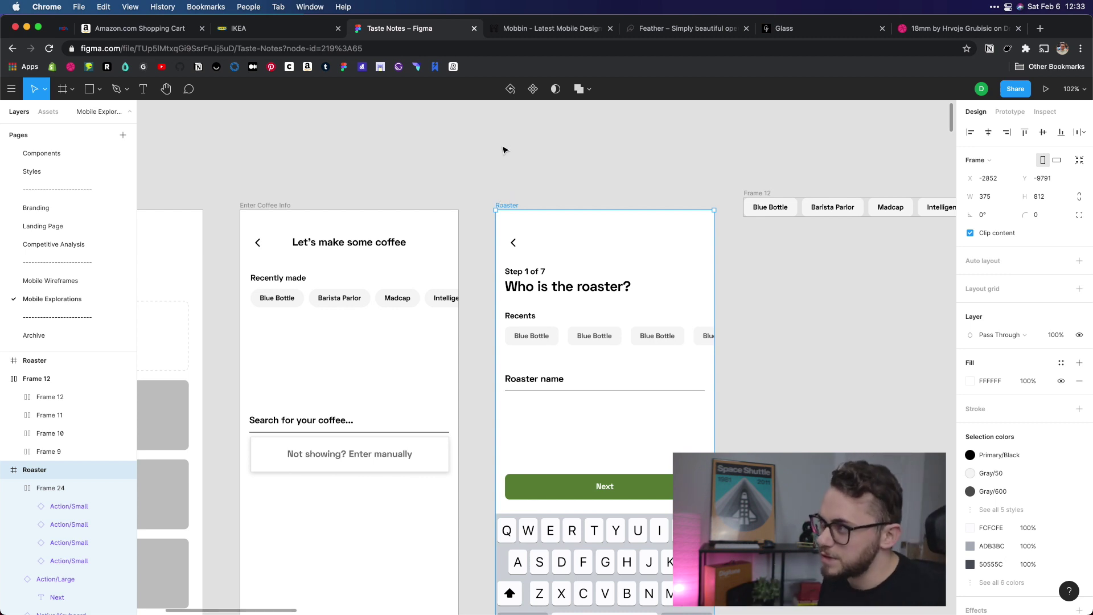
pyautogui.scroll(-3, 512, 199)
pyautogui.click(566, 227)
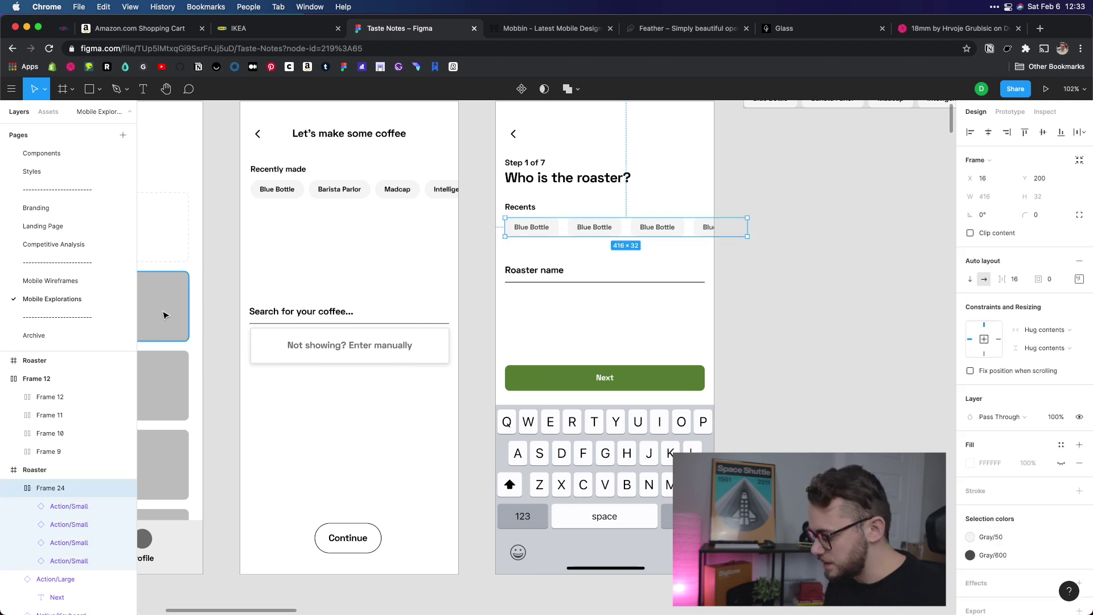
# Give the first Blue Bottle chip padding of 12 top, 12 bottom and 24 left
pyautogui.doubleClick(552, 232)
pyautogui.scroll(5, 552, 213)
pyautogui.moveTo(565, 215); pyautogui.dragTo(518, 223)
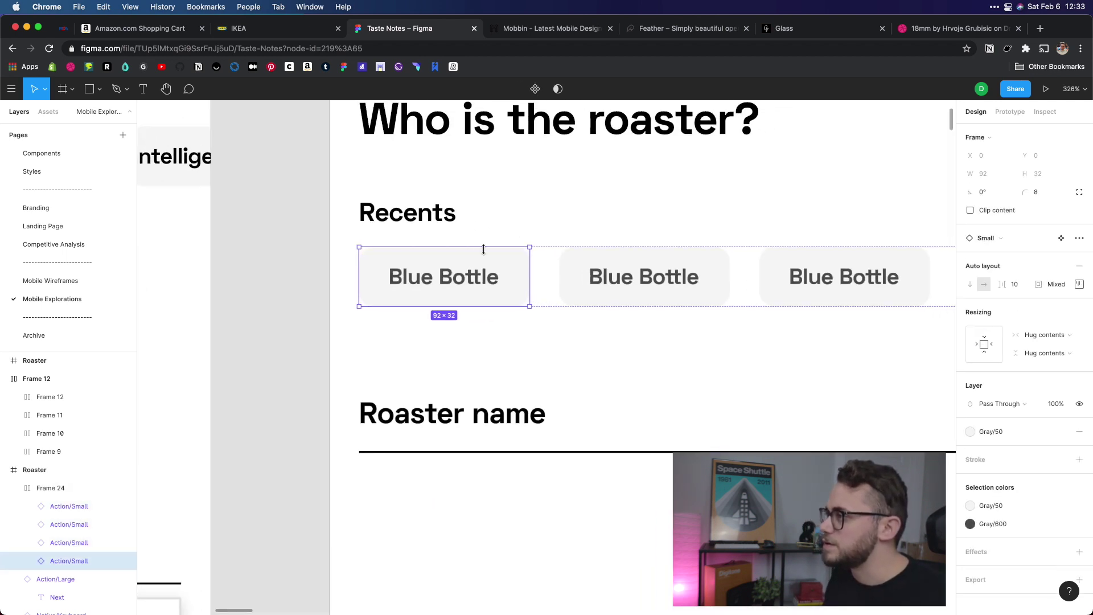
pyautogui.scroll(4, 479, 251)
pyautogui.scroll(-2, 481, 246)
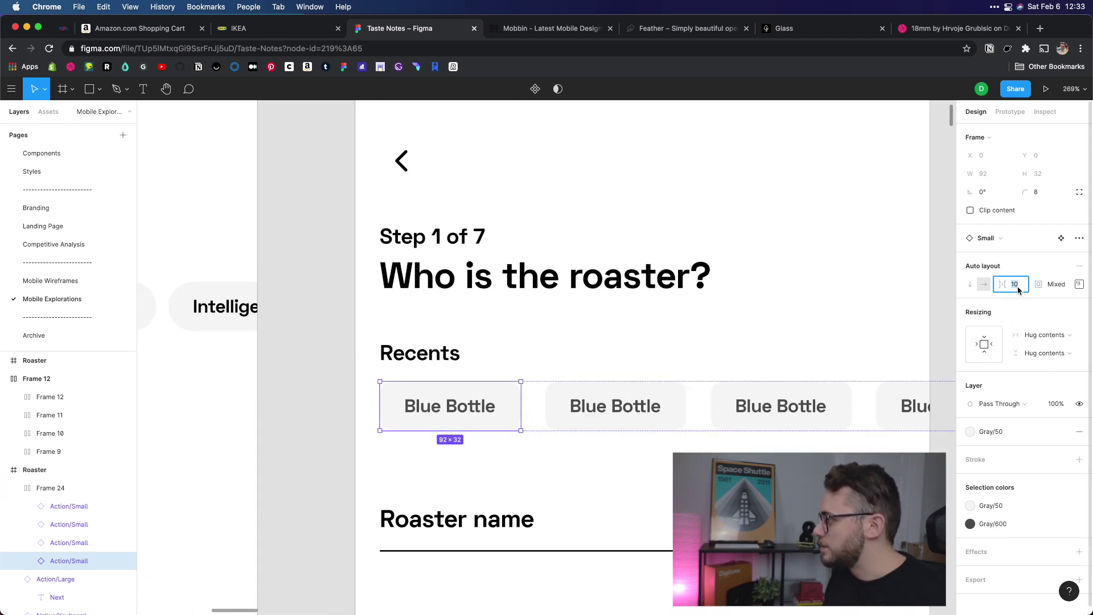
pyautogui.click(1079, 285)
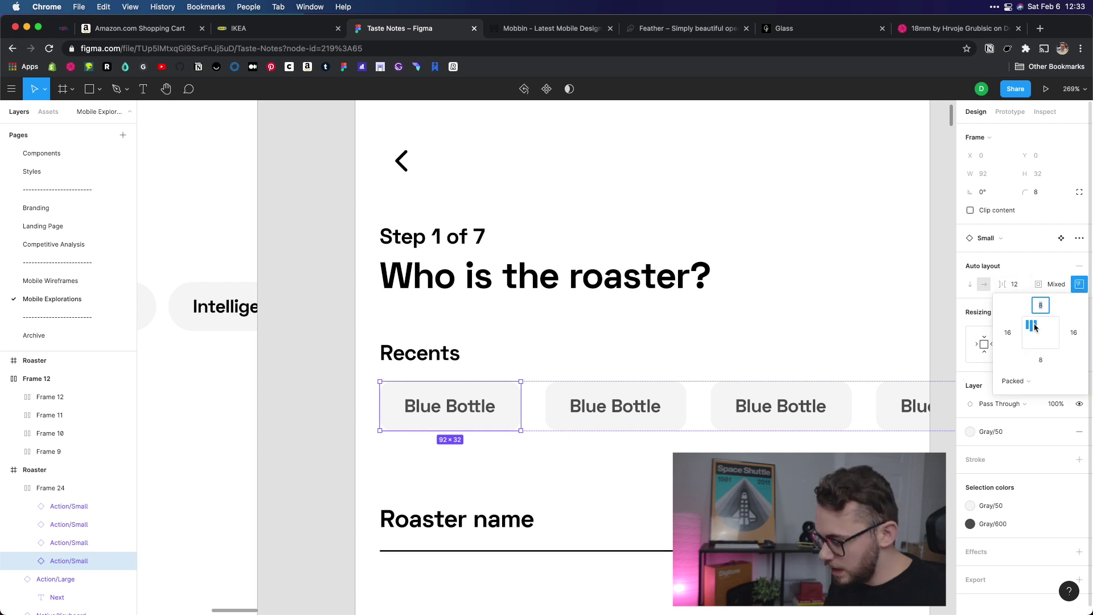
pyautogui.write('12')
pyautogui.press('Return')
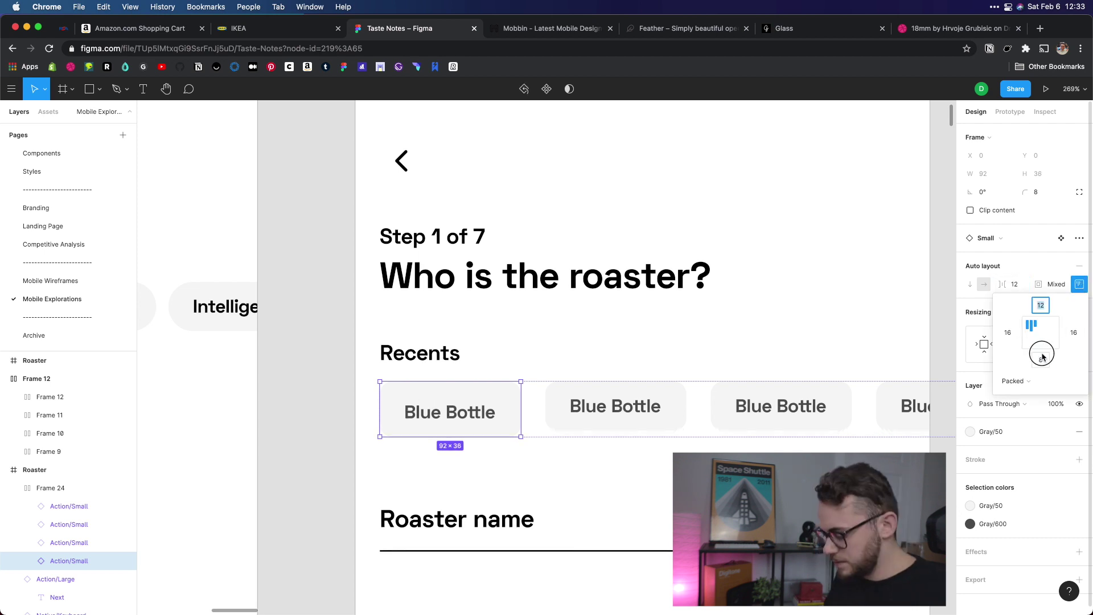
pyautogui.click(1042, 359)
pyautogui.write('12')
pyautogui.press('Return')
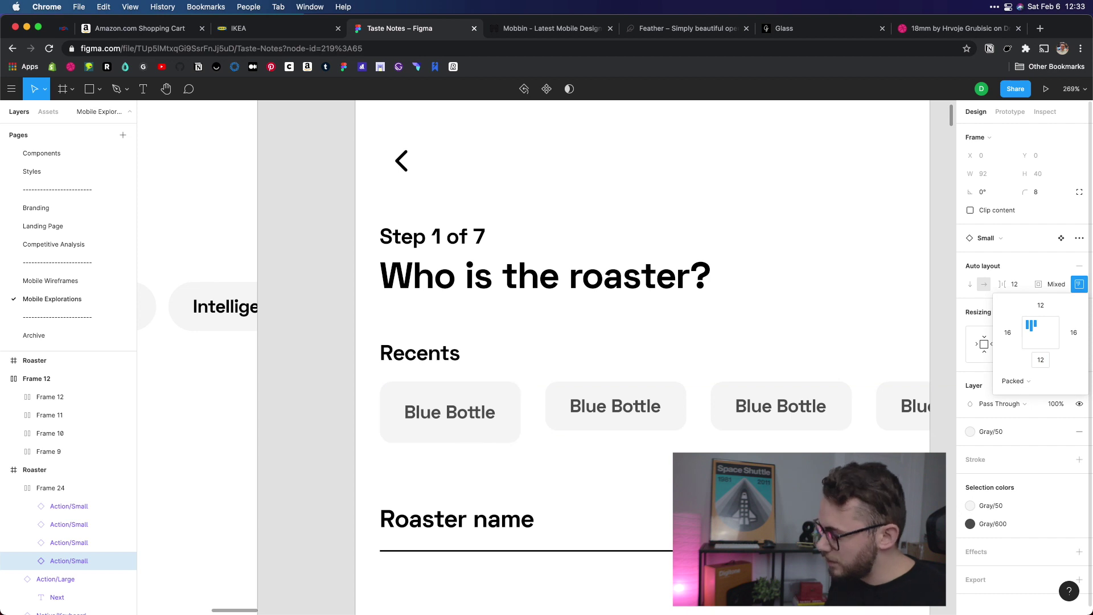
pyautogui.click(1009, 332)
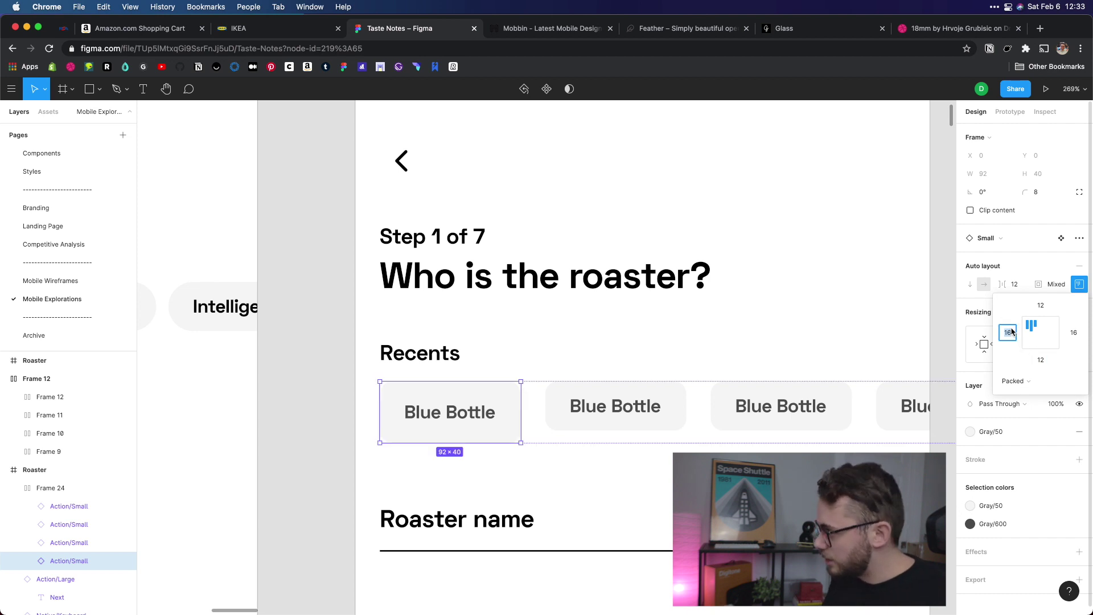
pyautogui.write('24')
pyautogui.press('Return')
pyautogui.press('Return')
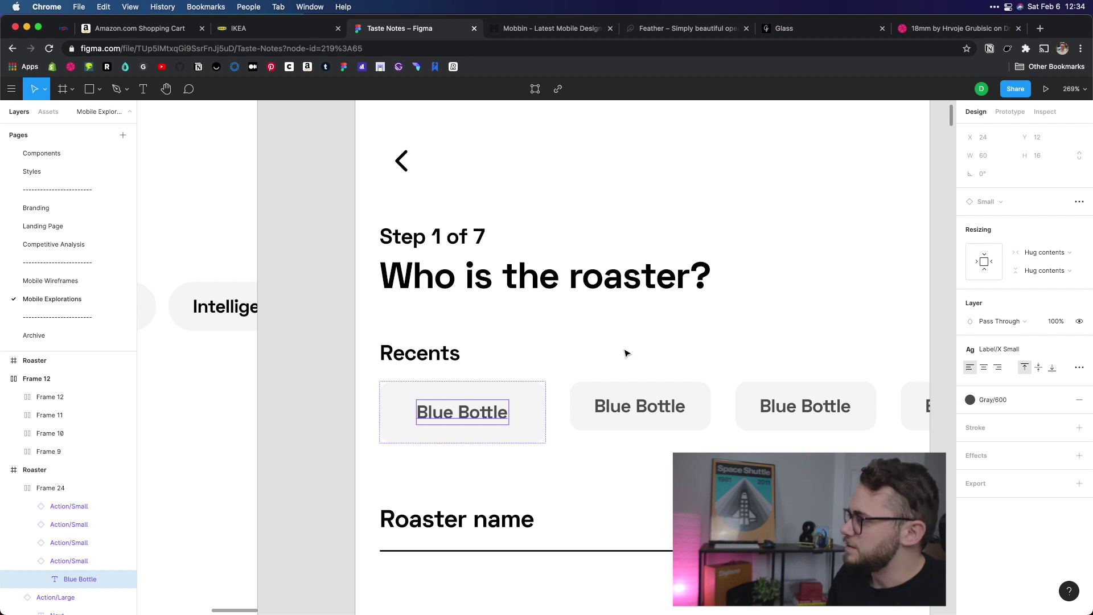
# Style the Blue Bottle chip label with Label/Small text and black colour
pyautogui.click(1028, 350)
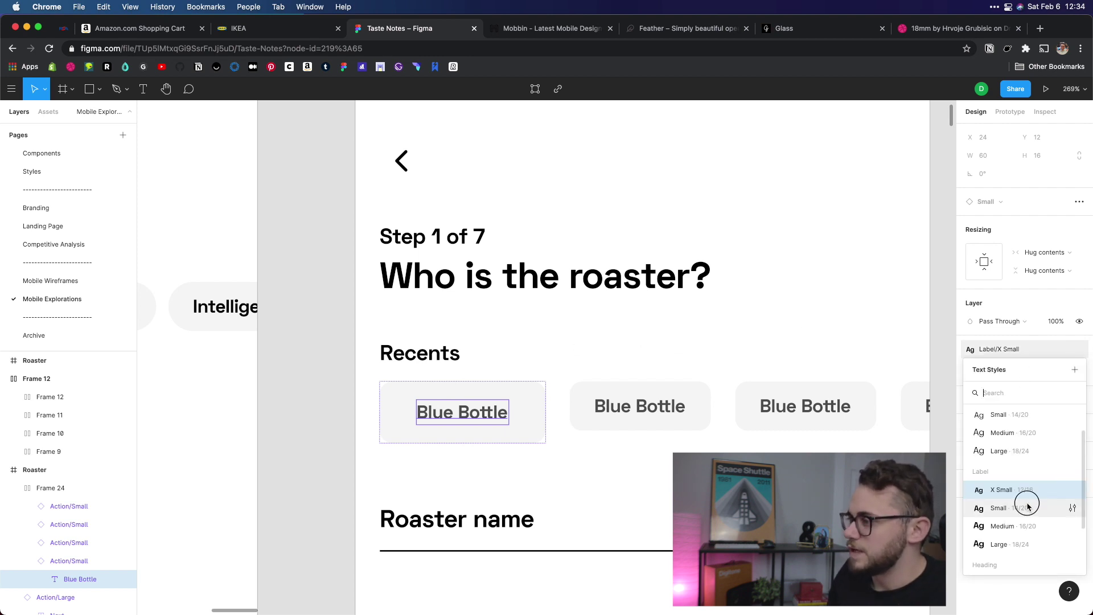
pyautogui.click(1025, 502)
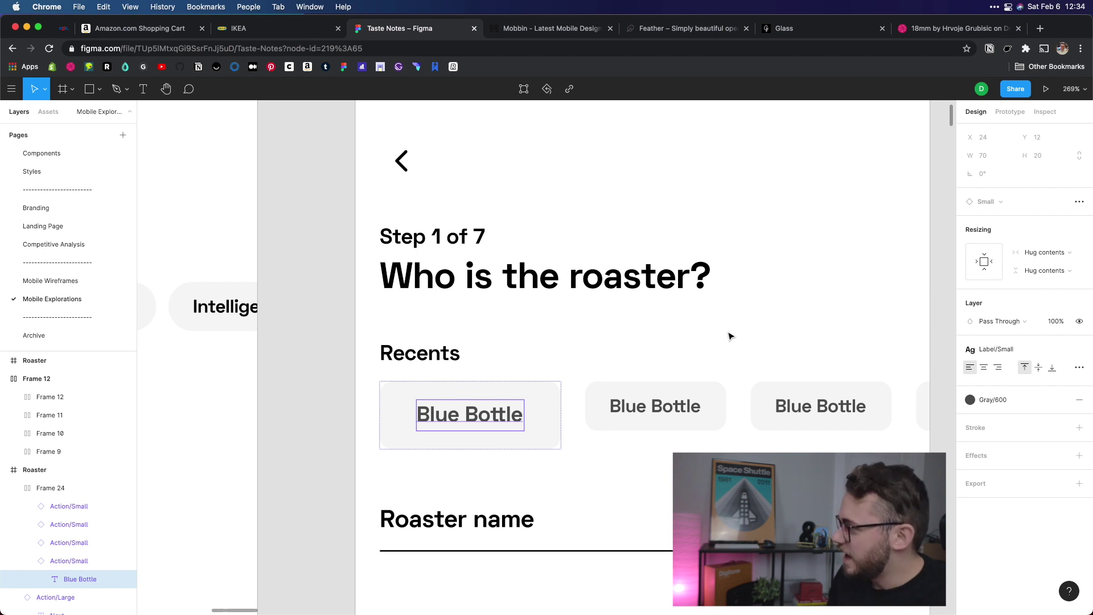
pyautogui.click(1007, 400)
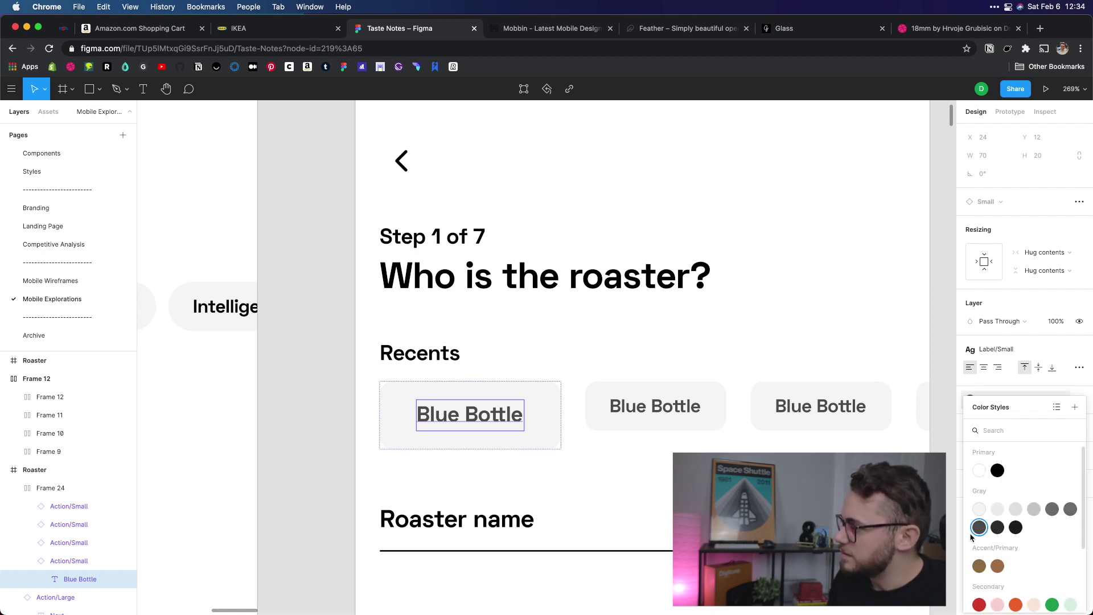
pyautogui.click(997, 470)
pyautogui.press('Escape')
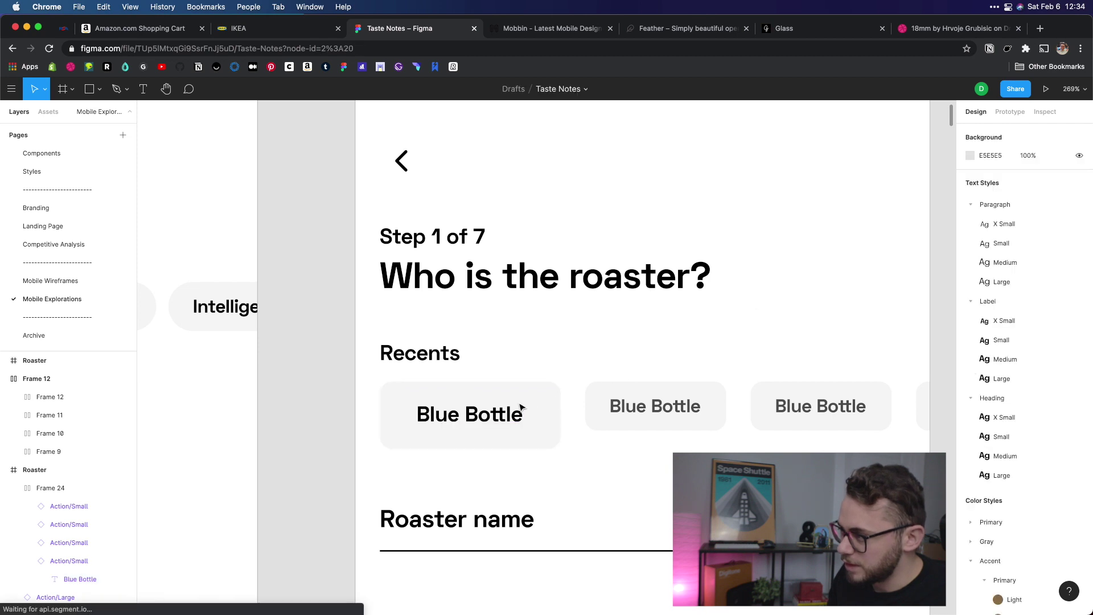
# Make the Recents heading gray using a colour style
pyautogui.click(514, 402)
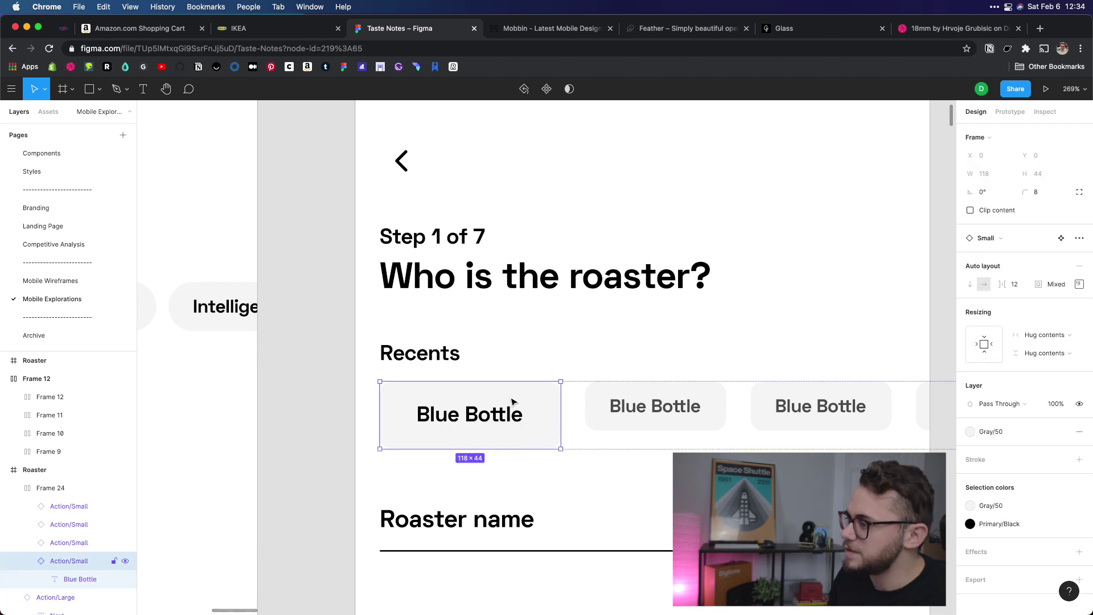
pyautogui.click(539, 352)
pyautogui.click(449, 353)
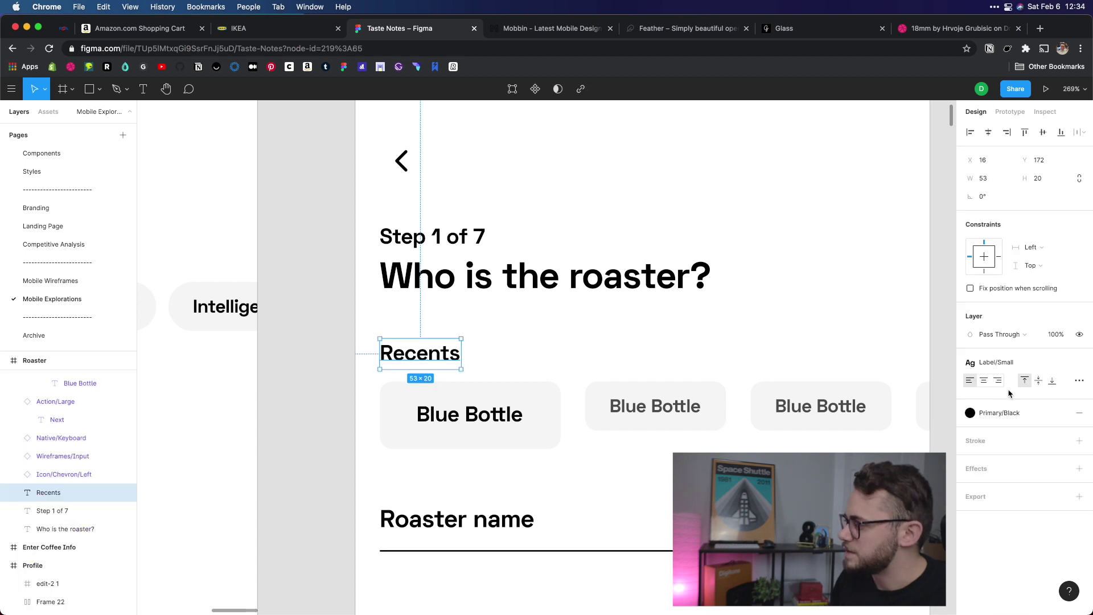
pyautogui.click(1020, 412)
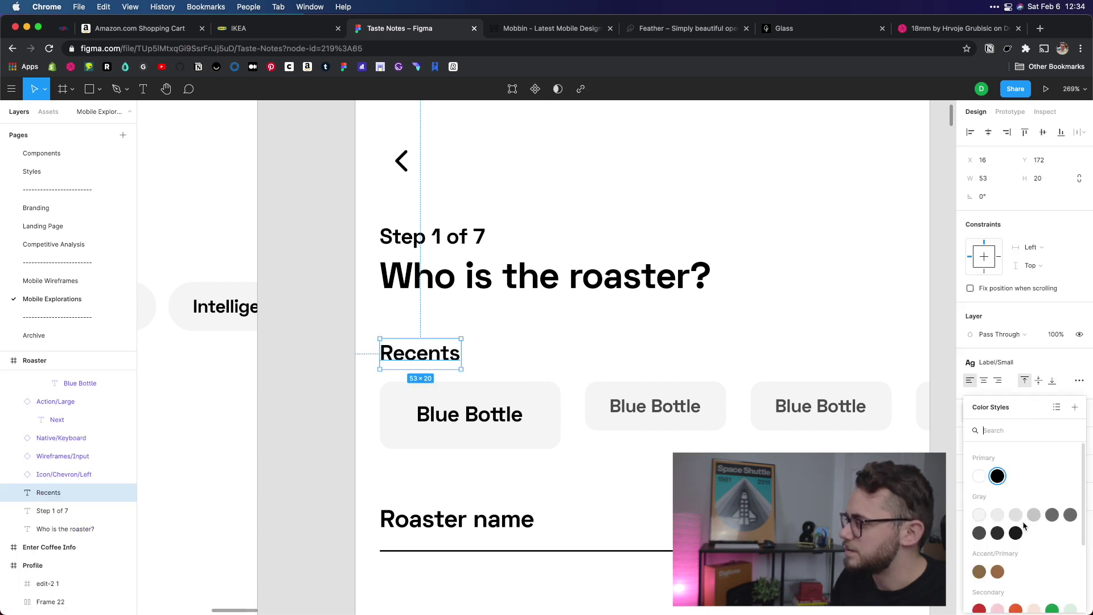
pyautogui.click(1070, 515)
pyautogui.click(781, 305)
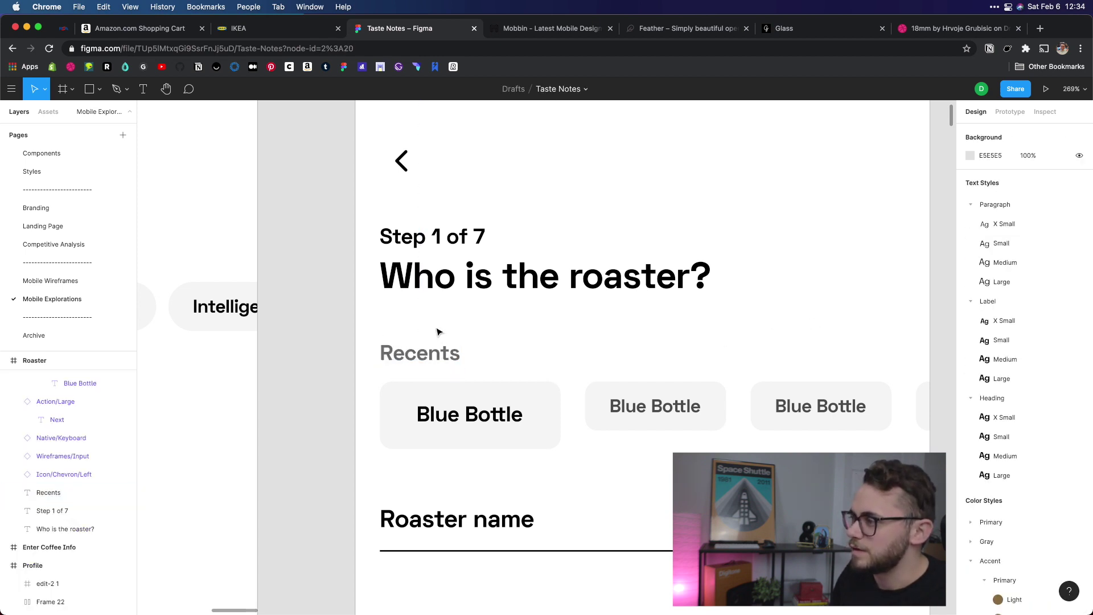
# Push the first chip's overrides to the Action/Small main component
pyautogui.click(570, 412)
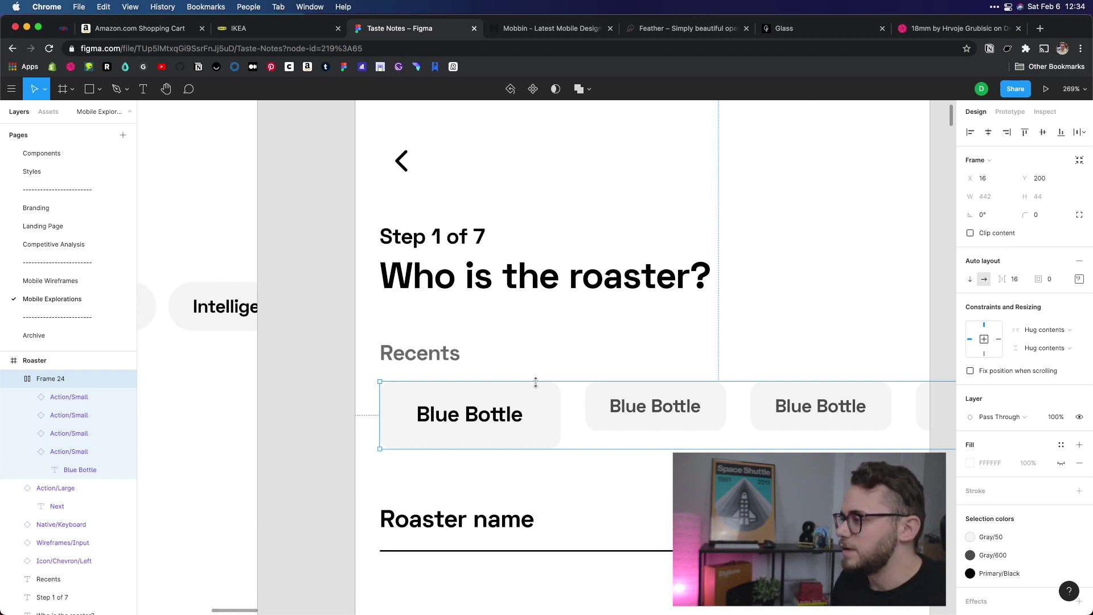
pyautogui.doubleClick(470, 415)
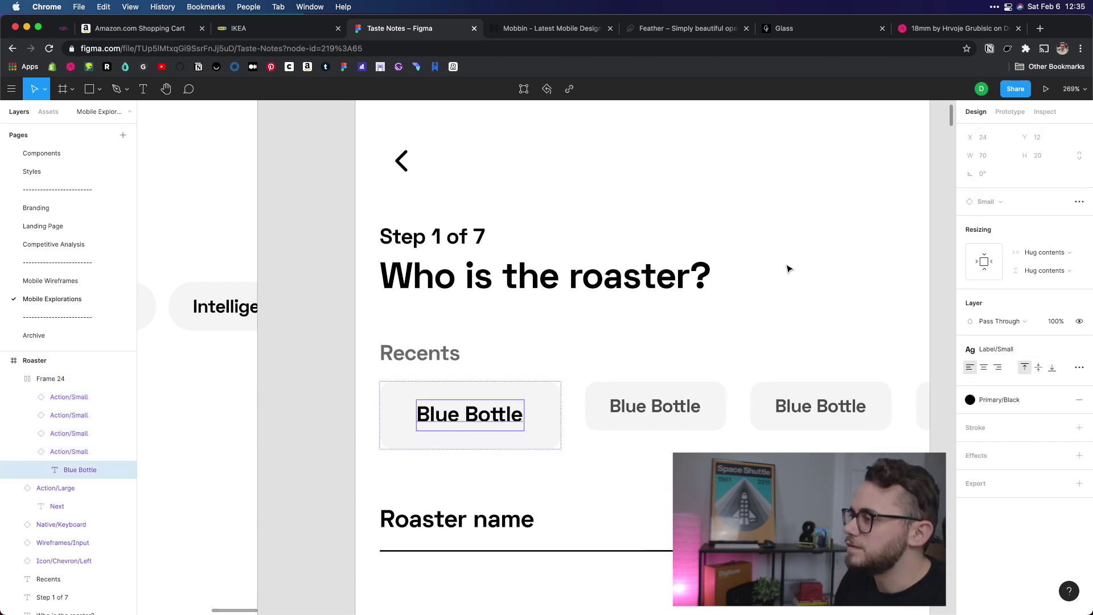
pyautogui.click(796, 244)
pyautogui.scroll(-3, 544, 234)
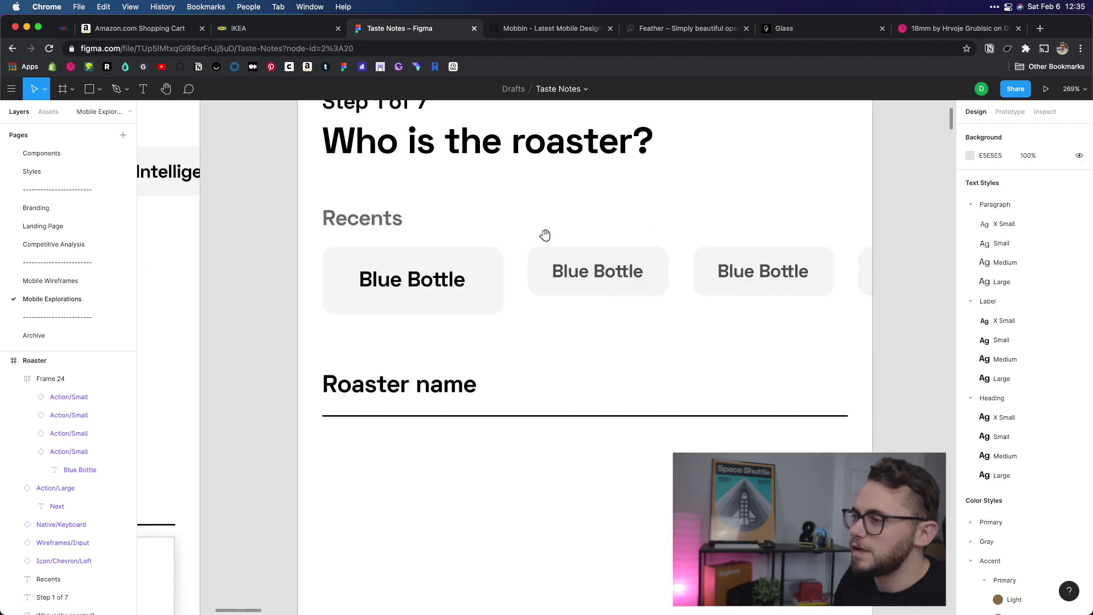
pyautogui.click(476, 269)
pyautogui.rightClick(428, 269)
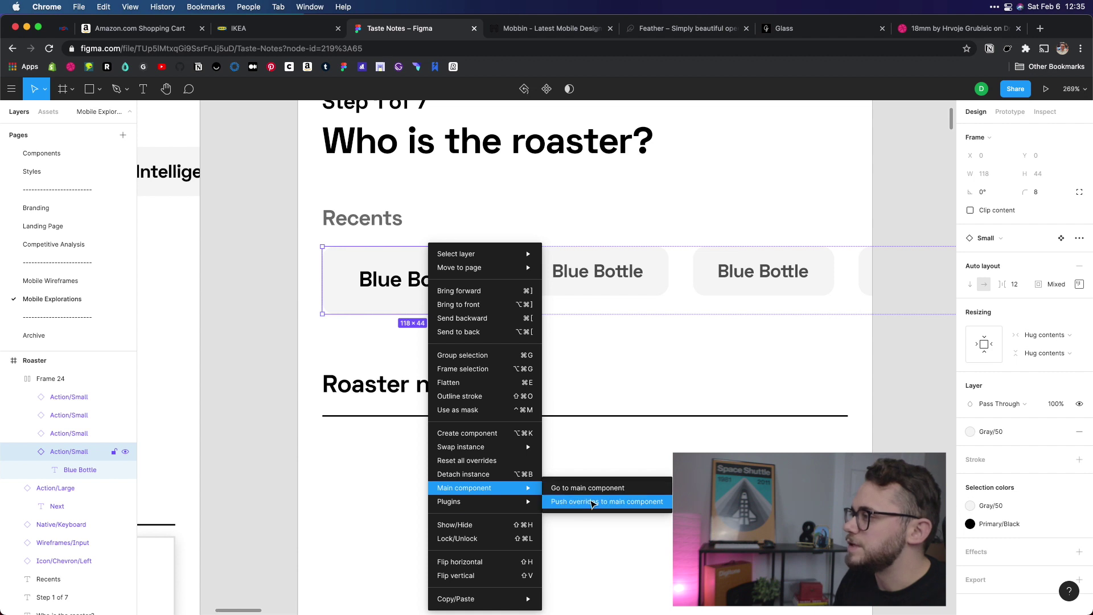
pyautogui.click(592, 502)
pyautogui.click(624, 215)
pyautogui.scroll(-5, 510, 381)
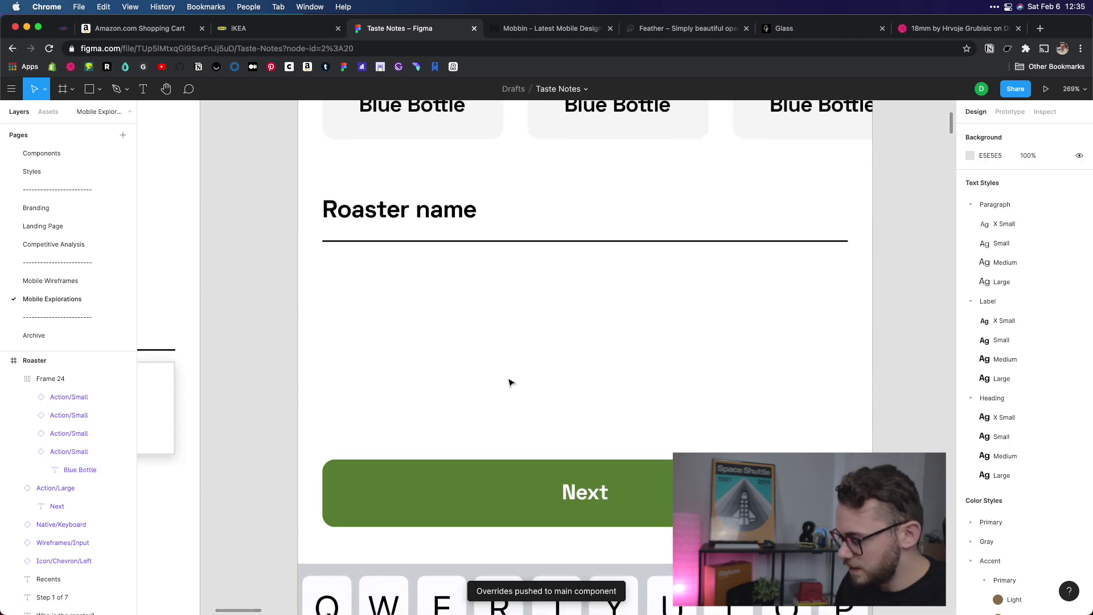
pyautogui.click(511, 429)
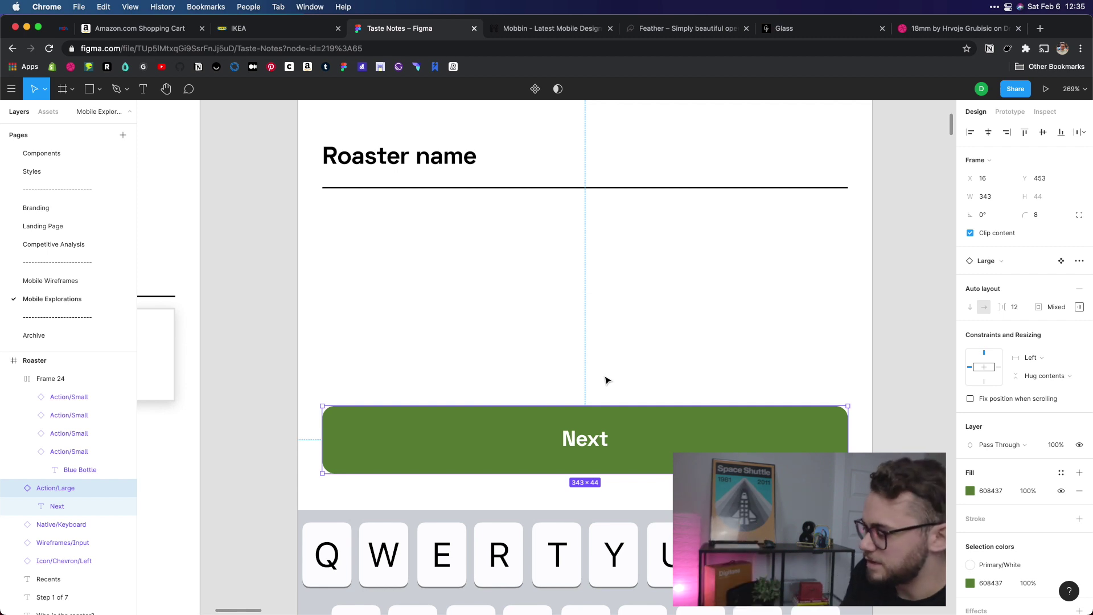
pyautogui.press('Return')
pyautogui.click(997, 349)
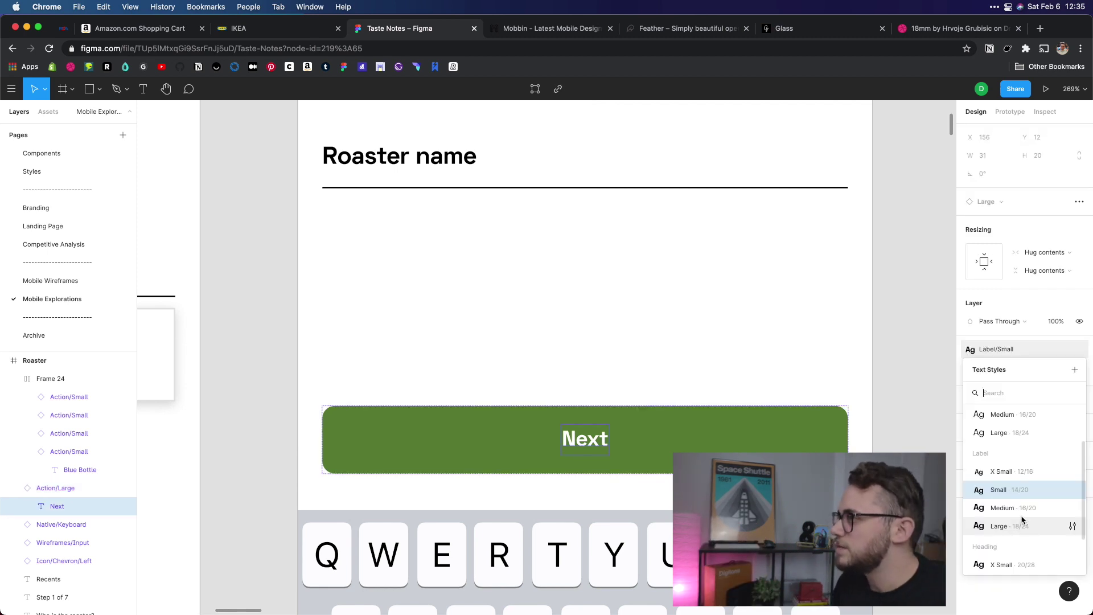
pyautogui.press('Escape')
pyautogui.click(715, 332)
pyautogui.scroll(-3, 532, 306)
pyautogui.scroll(2, 475, 284)
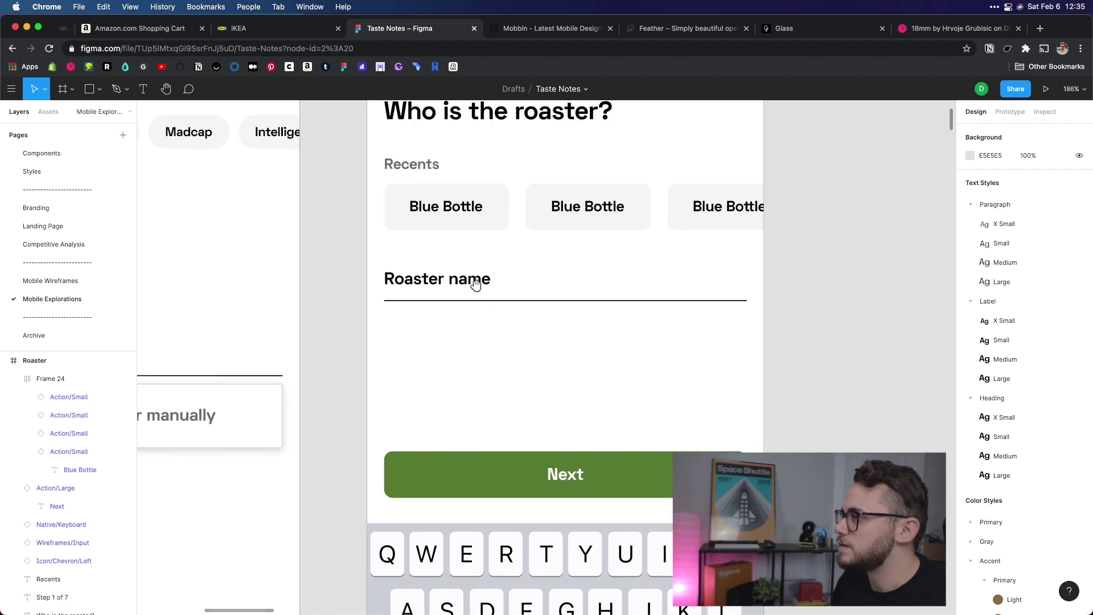
pyautogui.scroll(1, 476, 284)
pyautogui.click(442, 227)
pyautogui.click(532, 393)
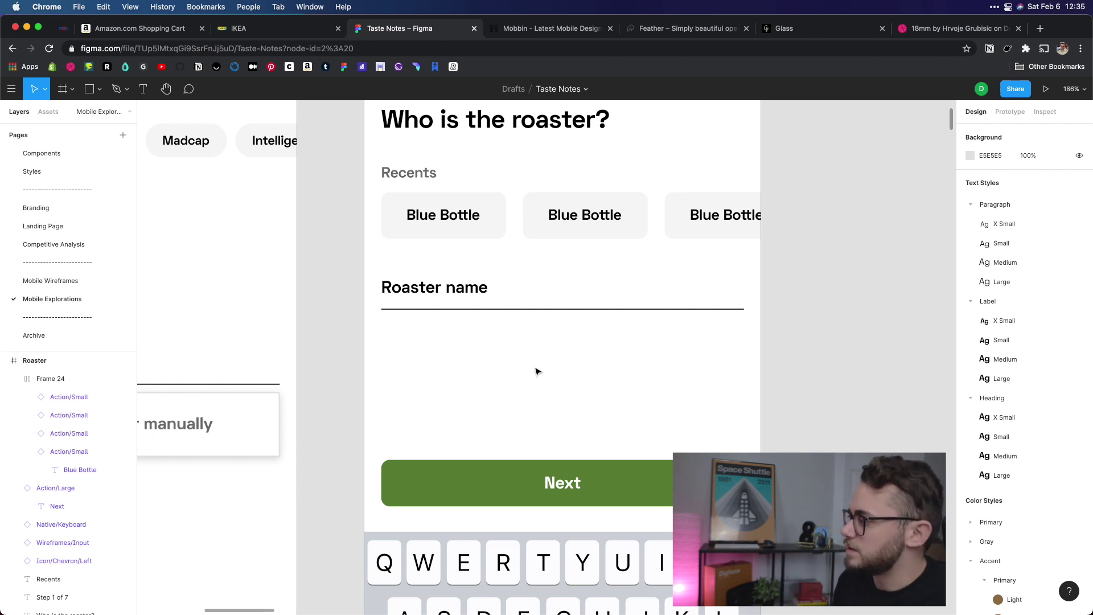
pyautogui.scroll(-2, 569, 399)
pyautogui.click(590, 435)
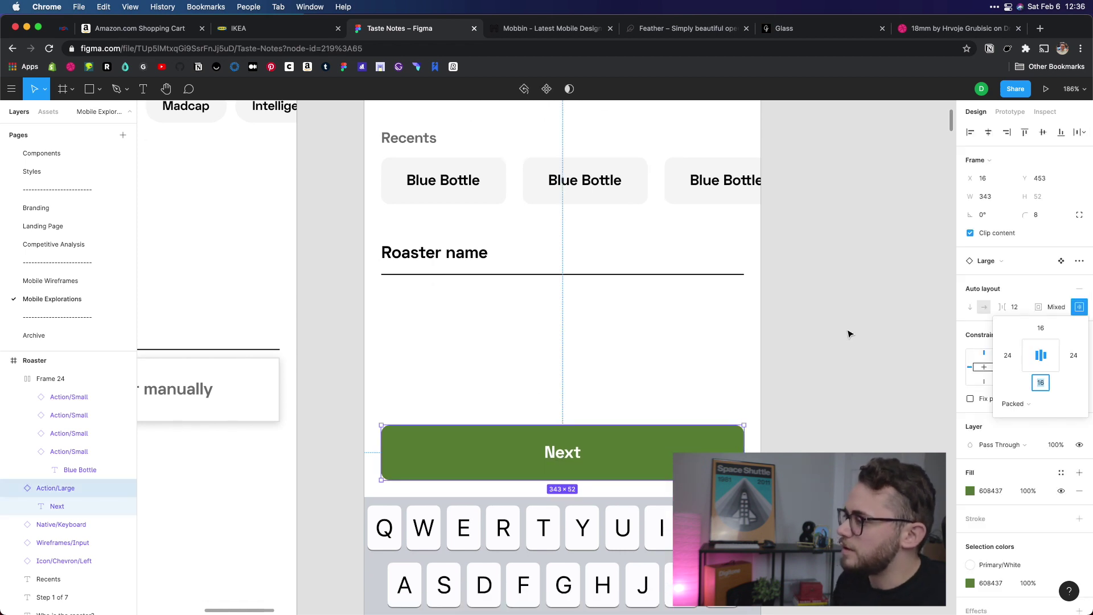
pyautogui.click(847, 336)
pyautogui.click(670, 437)
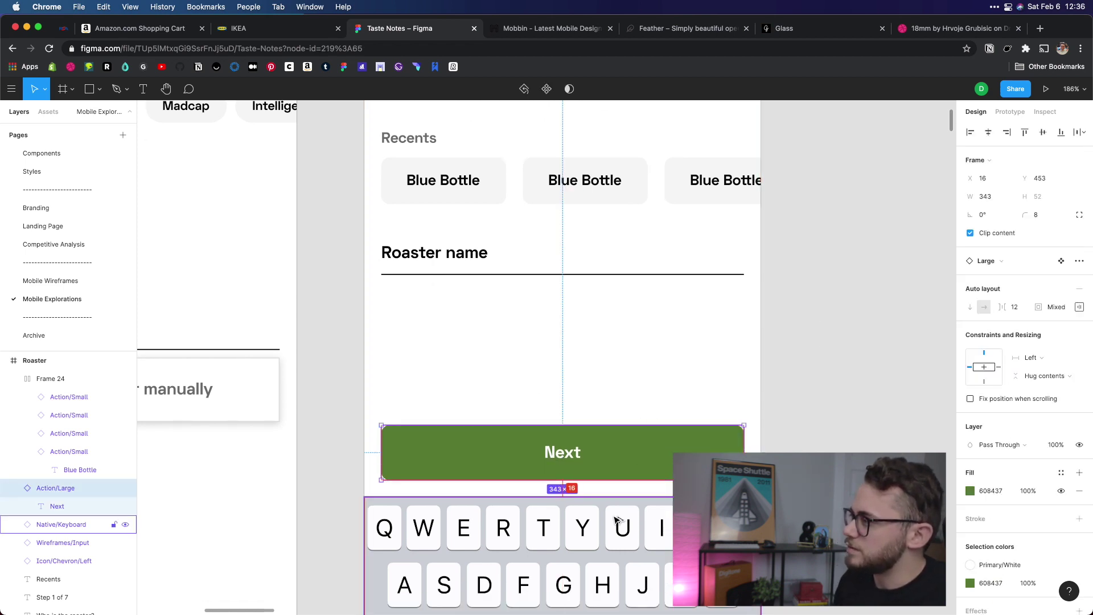
pyautogui.scroll(-5, 677, 364)
pyautogui.click(691, 356)
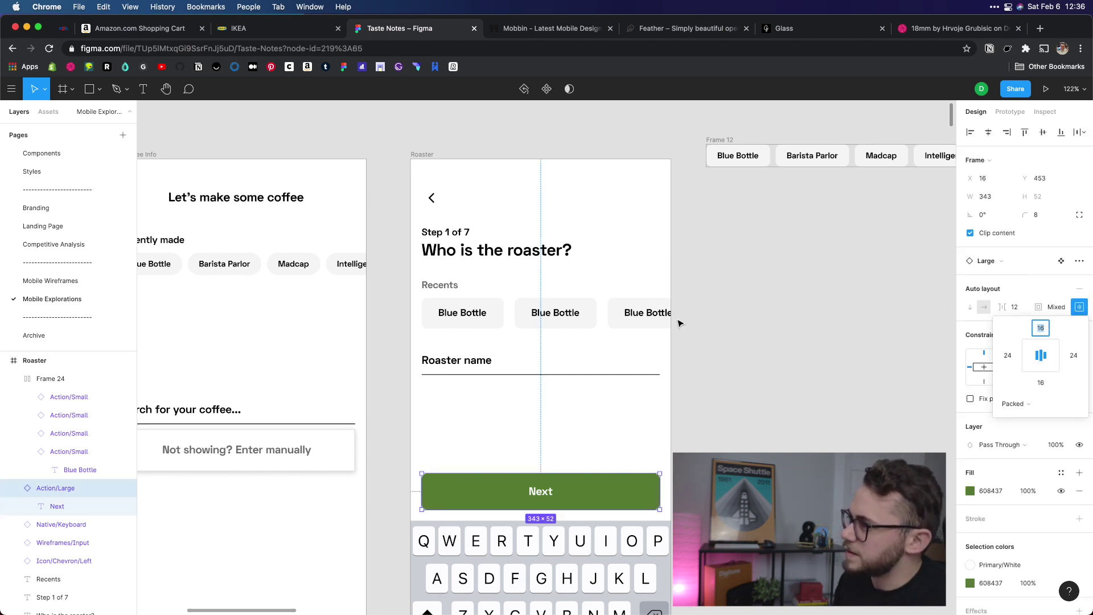
pyautogui.keyDown('super'); pyautogui.click(500, 312); pyautogui.keyUp('super')
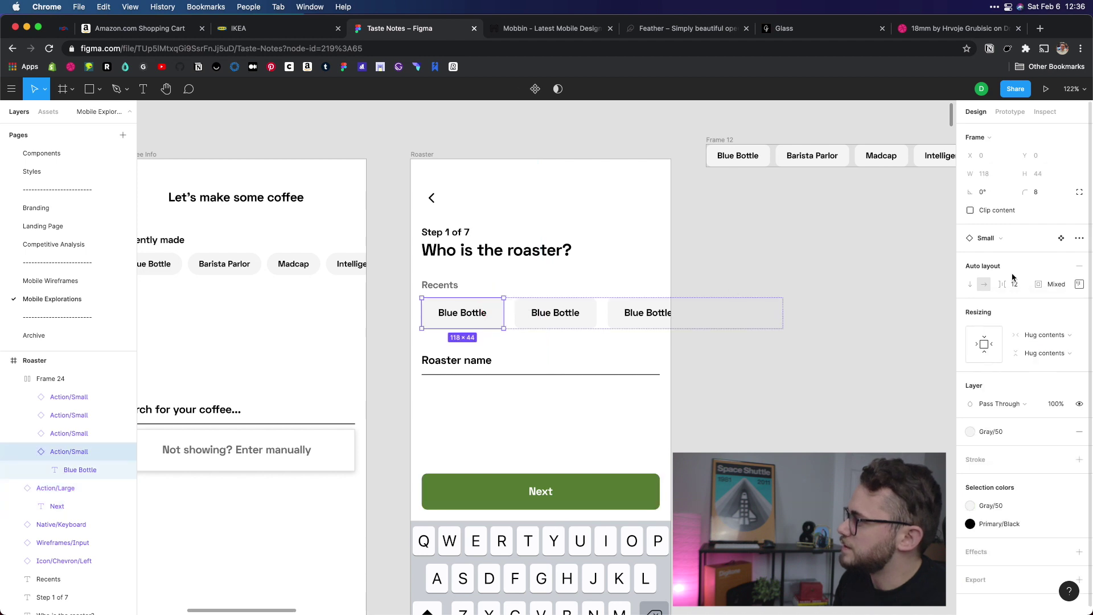
pyautogui.click(1078, 285)
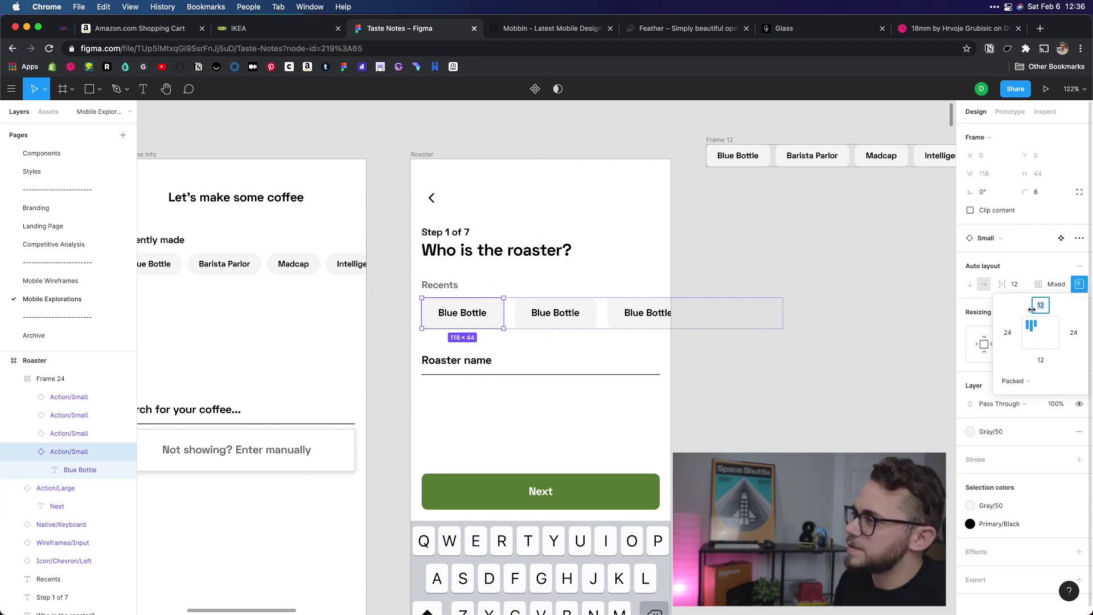
pyautogui.click(842, 320)
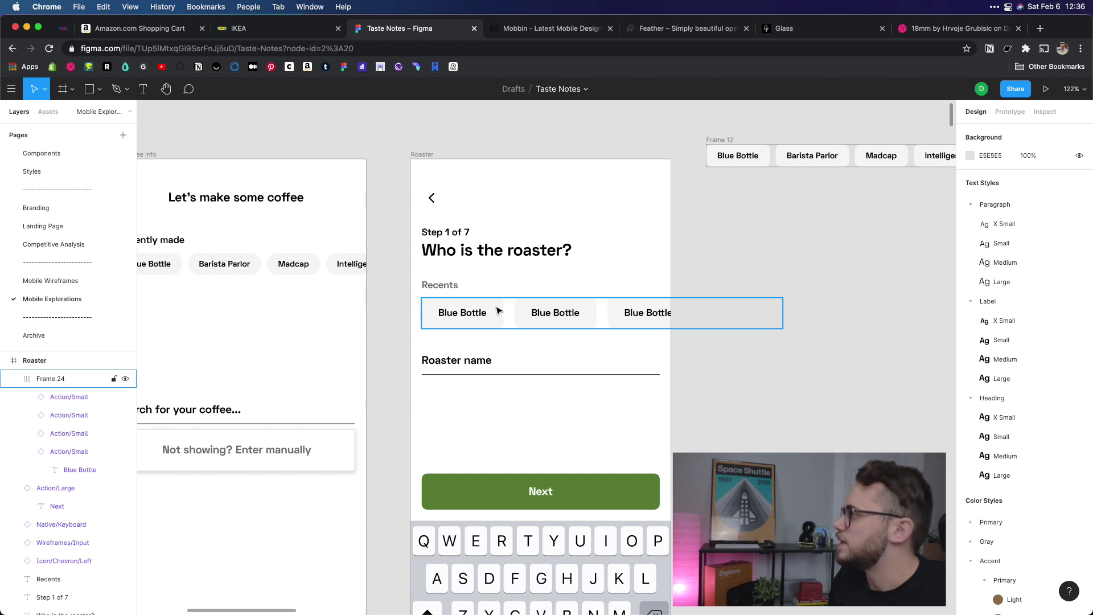
# Relabel the second and third Recents chips as Barista Parlor and Madcap
pyautogui.click(529, 507)
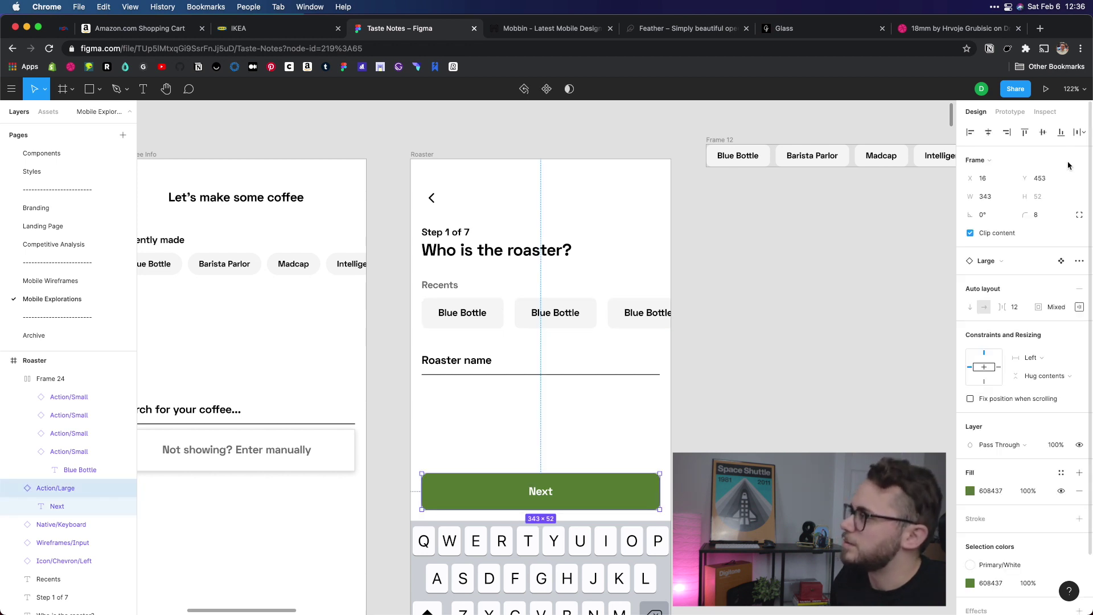
pyautogui.click(748, 219)
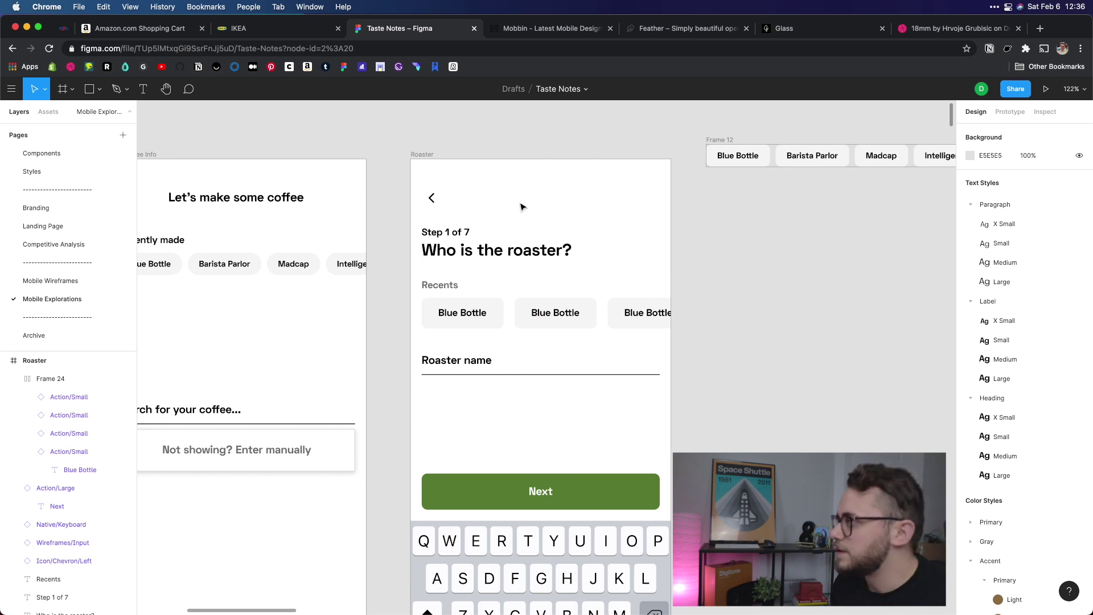
pyautogui.doubleClick(561, 312)
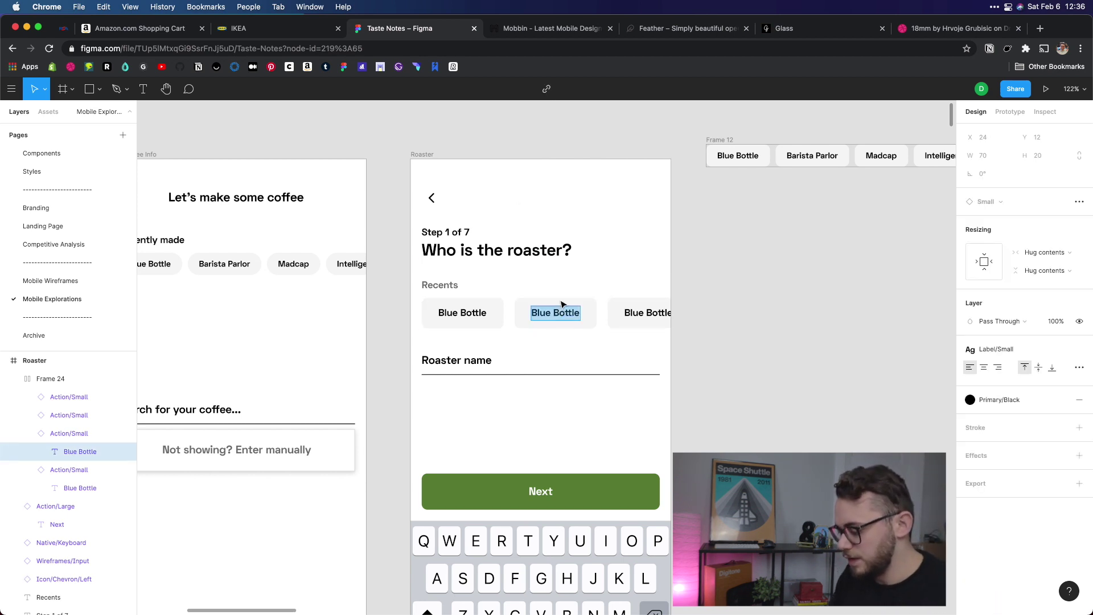
pyautogui.write('Barista')
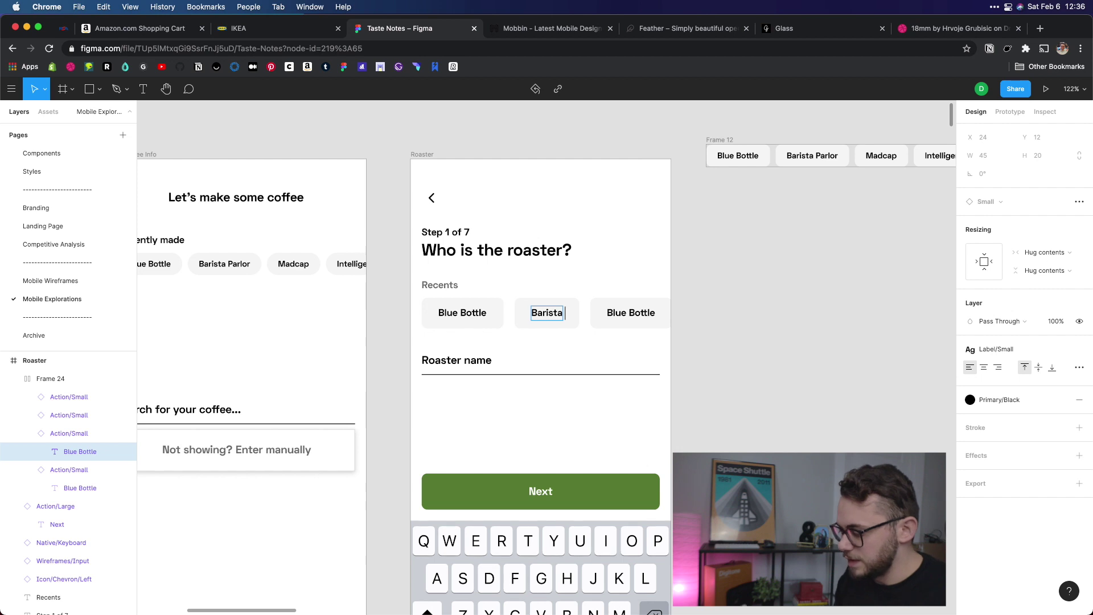
pyautogui.write(' Parlor')
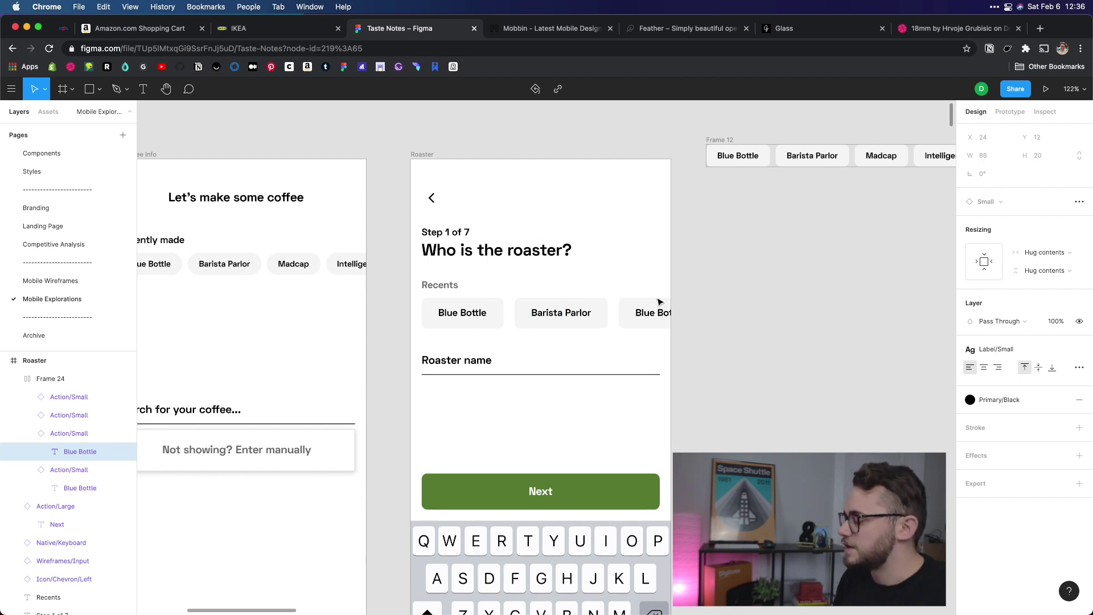
pyautogui.doubleClick(654, 313)
pyautogui.write('Ma')
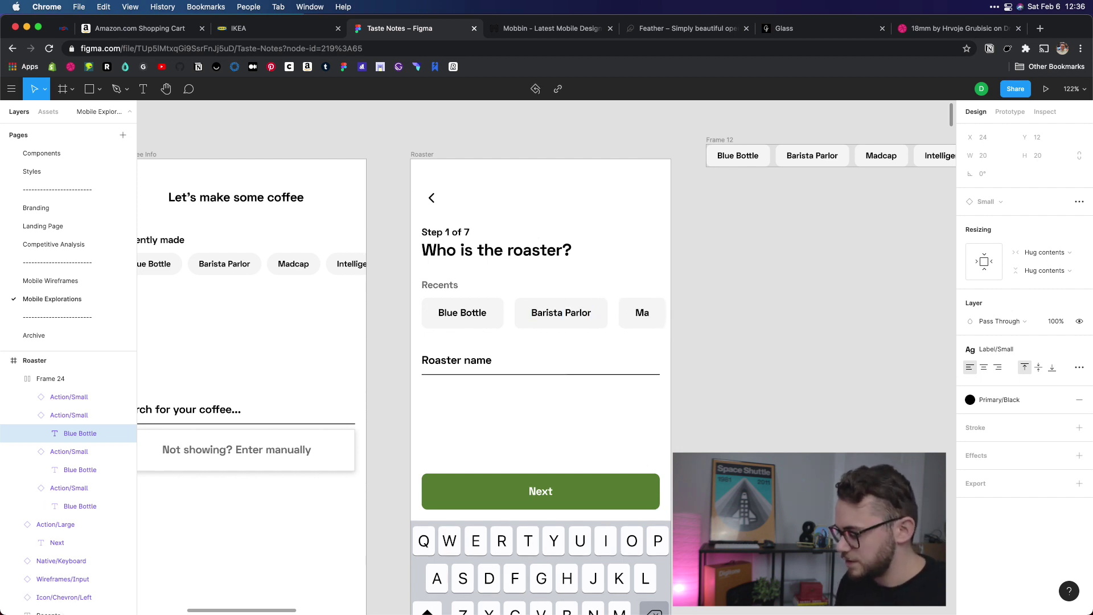
pyautogui.write('dcap')
pyautogui.click(803, 322)
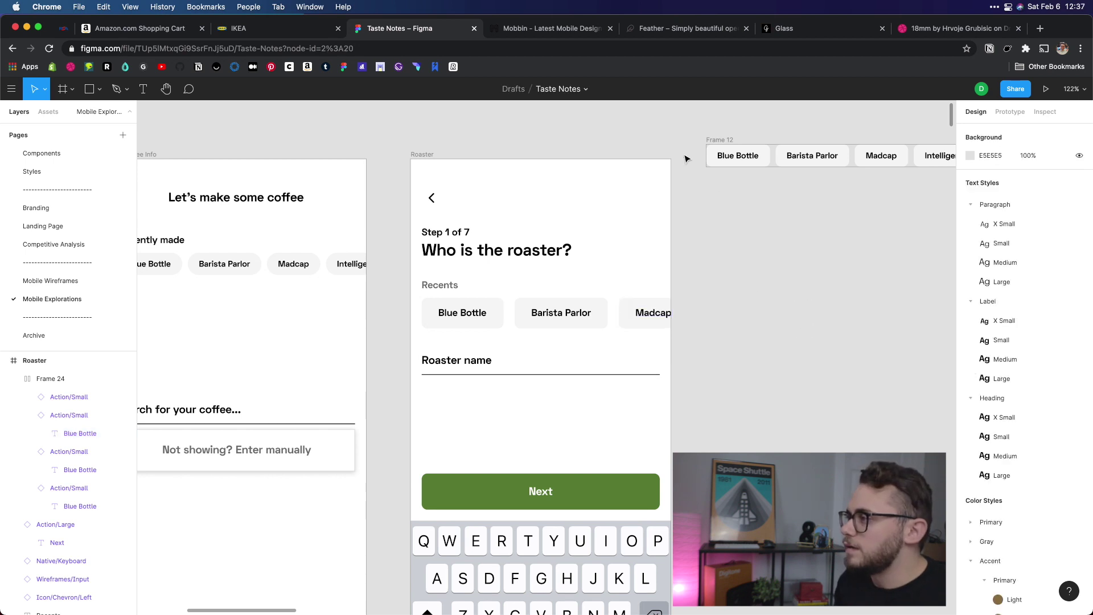
# Colour the Step 1 of 7 label Gray/400 to match the Recents label
pyautogui.scroll(5, 488, 220)
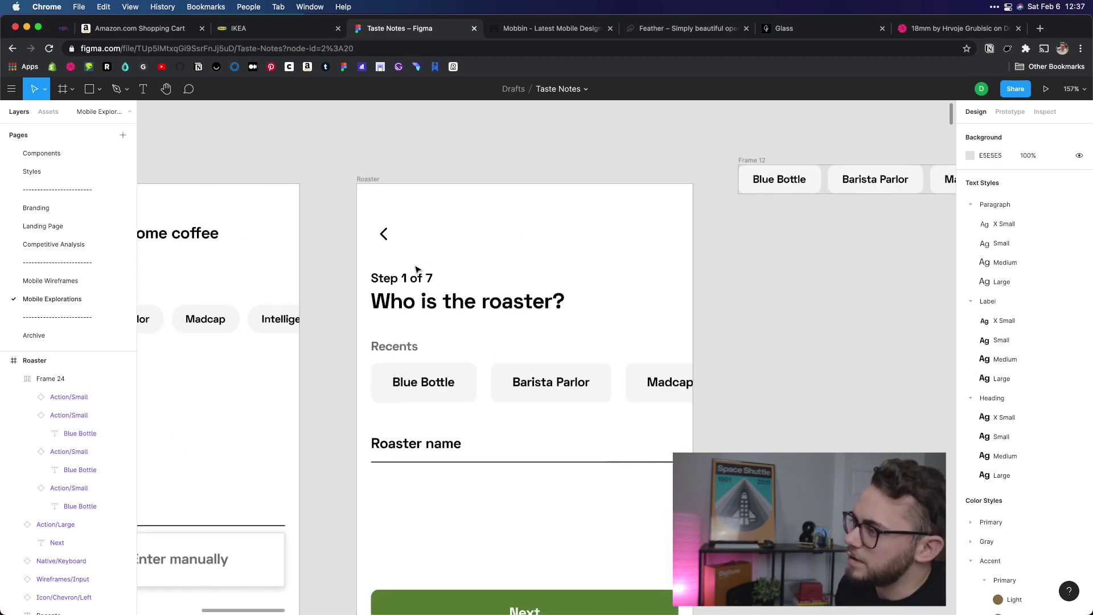
pyautogui.click(401, 347)
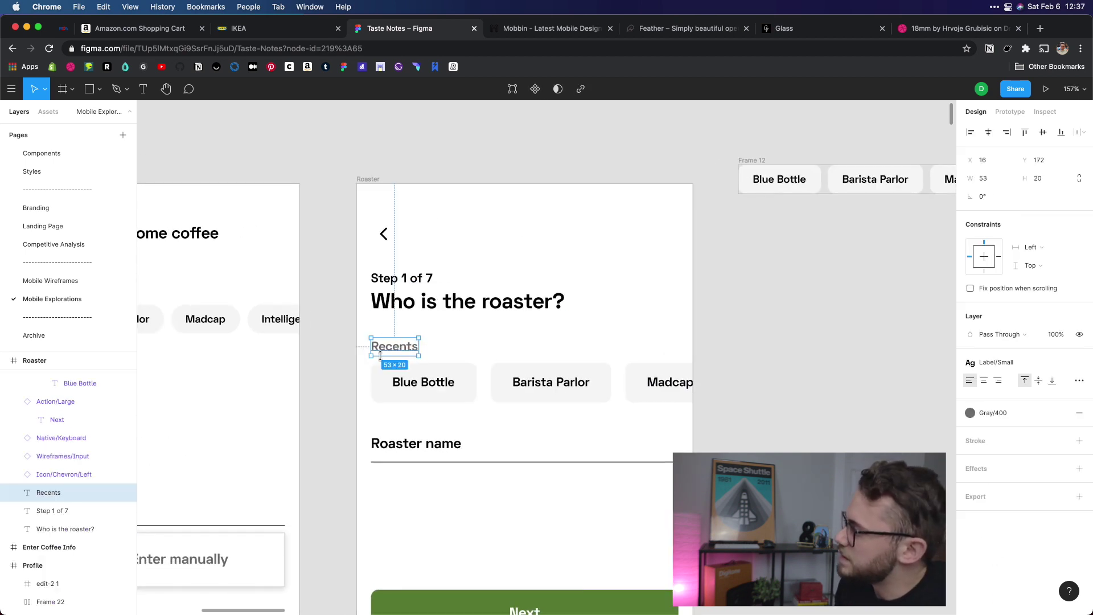
pyautogui.click(1016, 411)
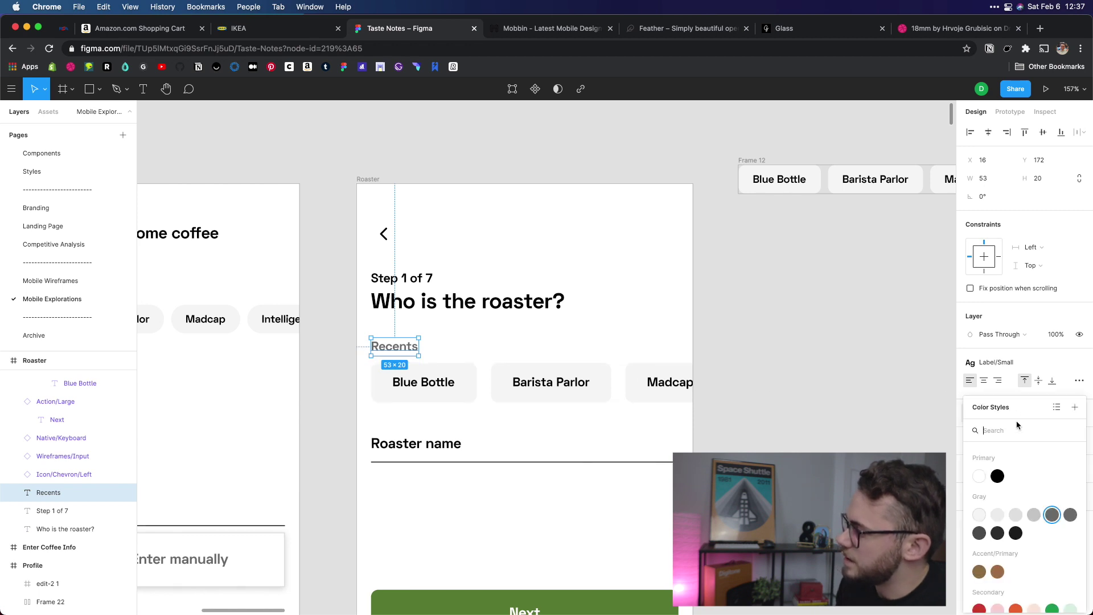
pyautogui.click(757, 342)
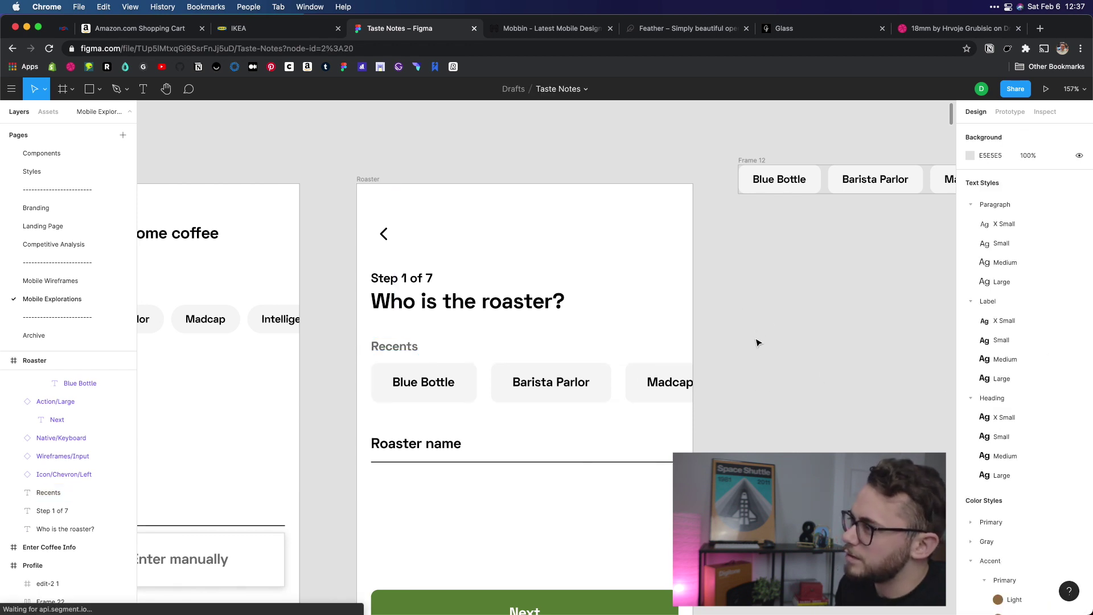
pyautogui.click(384, 279)
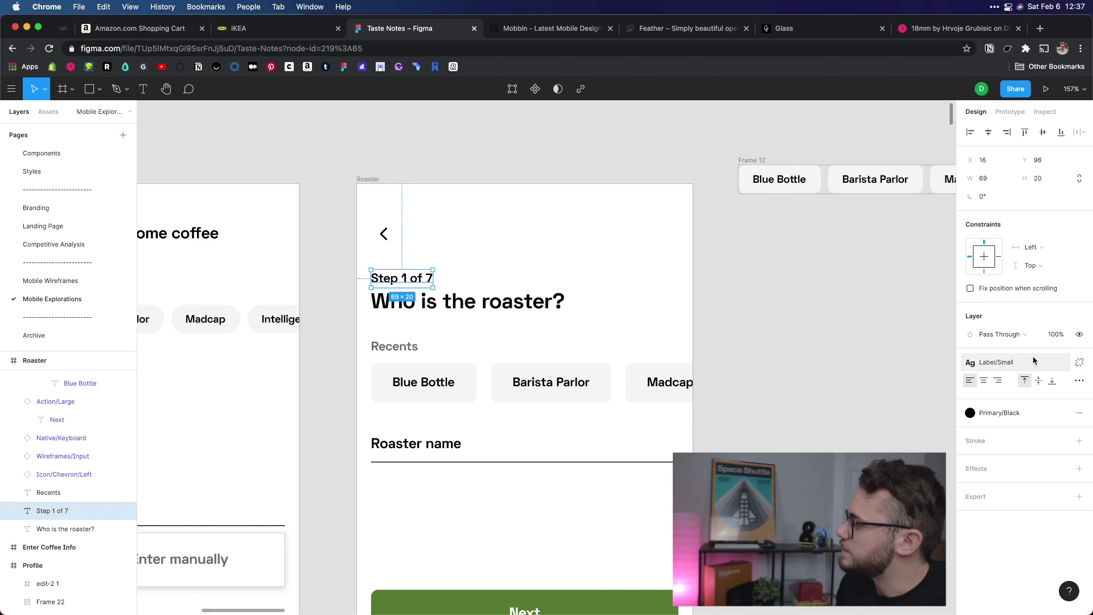
pyautogui.click(1047, 414)
pyautogui.click(1052, 514)
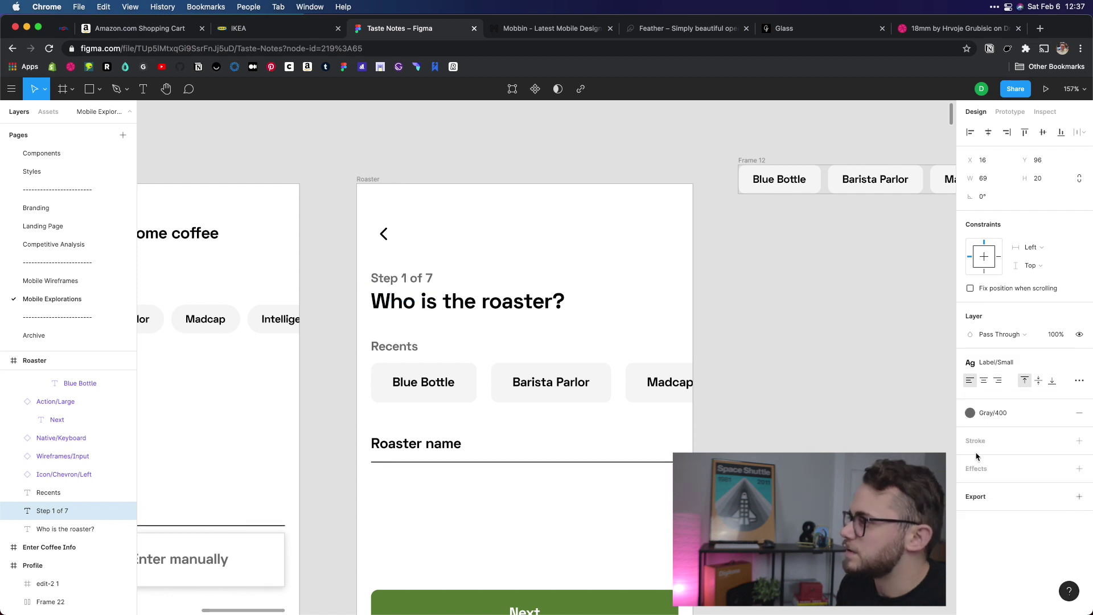
pyautogui.click(786, 341)
pyautogui.click(427, 279)
pyautogui.click(412, 350)
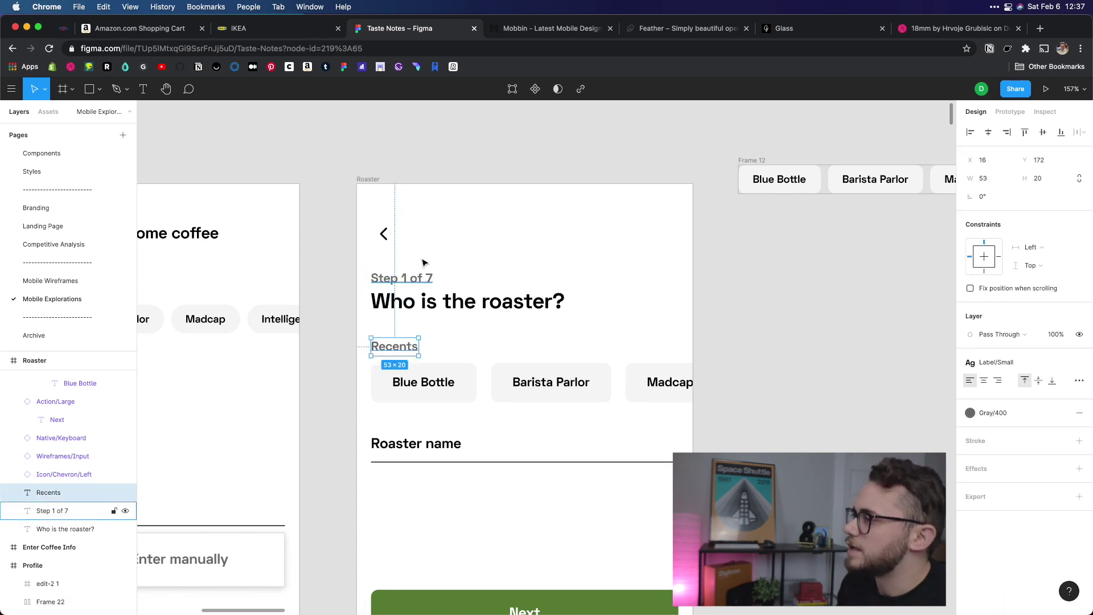
pyautogui.click(420, 277)
pyautogui.click(510, 339)
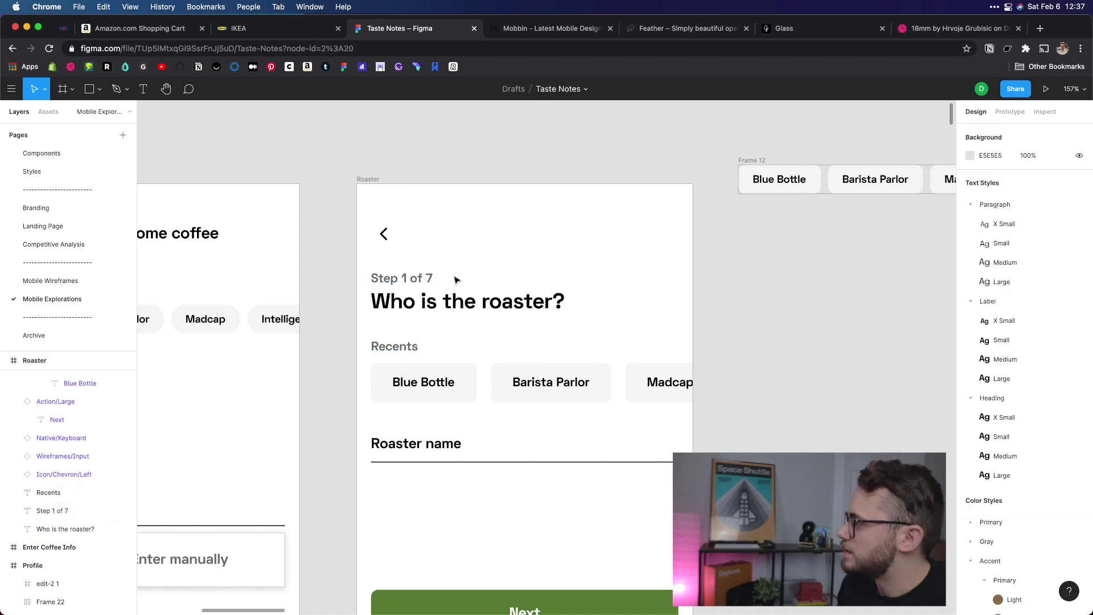
# Revert the Who is the roaster? heading to its small heading style
pyautogui.click(467, 308)
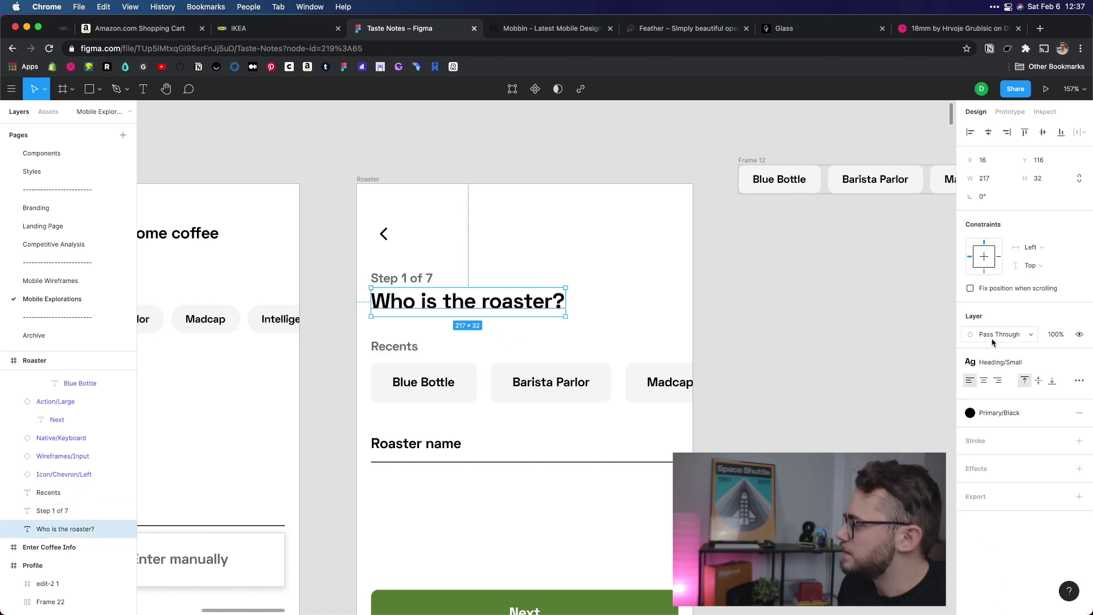
pyautogui.click(738, 336)
pyautogui.scroll(-5, 738, 342)
pyautogui.press('super+z')
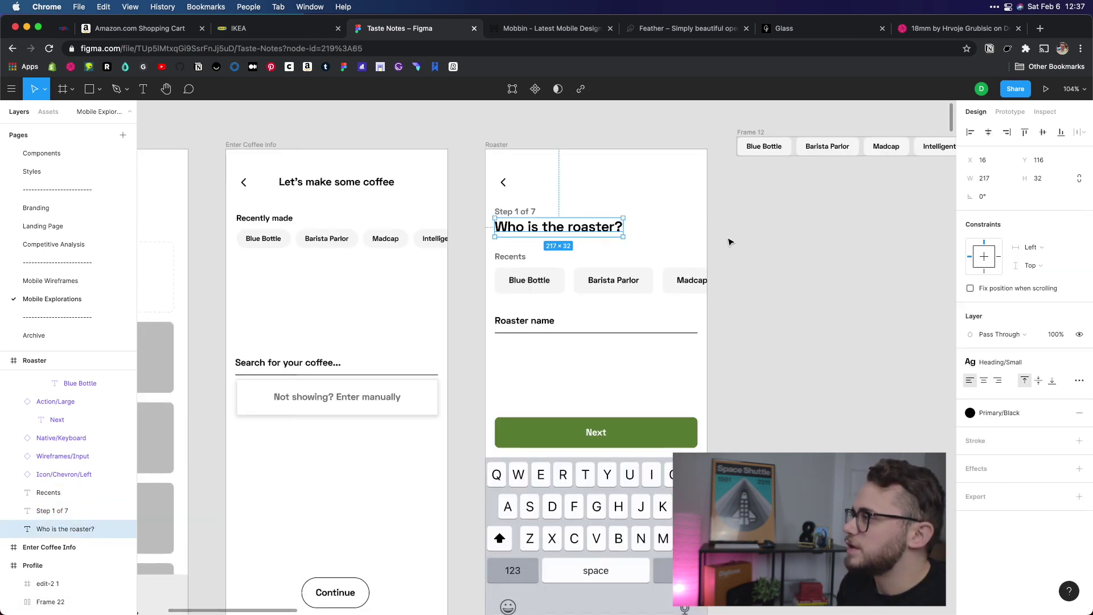
pyautogui.press('super+shift+z')
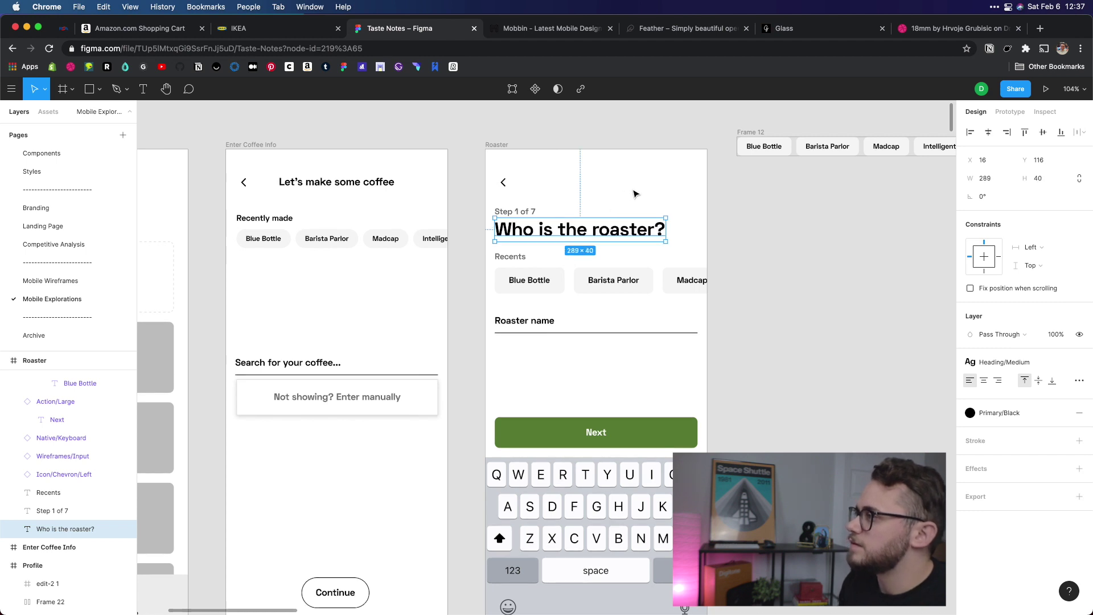
pyautogui.click(654, 180)
pyautogui.press('super+z')
pyautogui.scroll(-5, 579, 303)
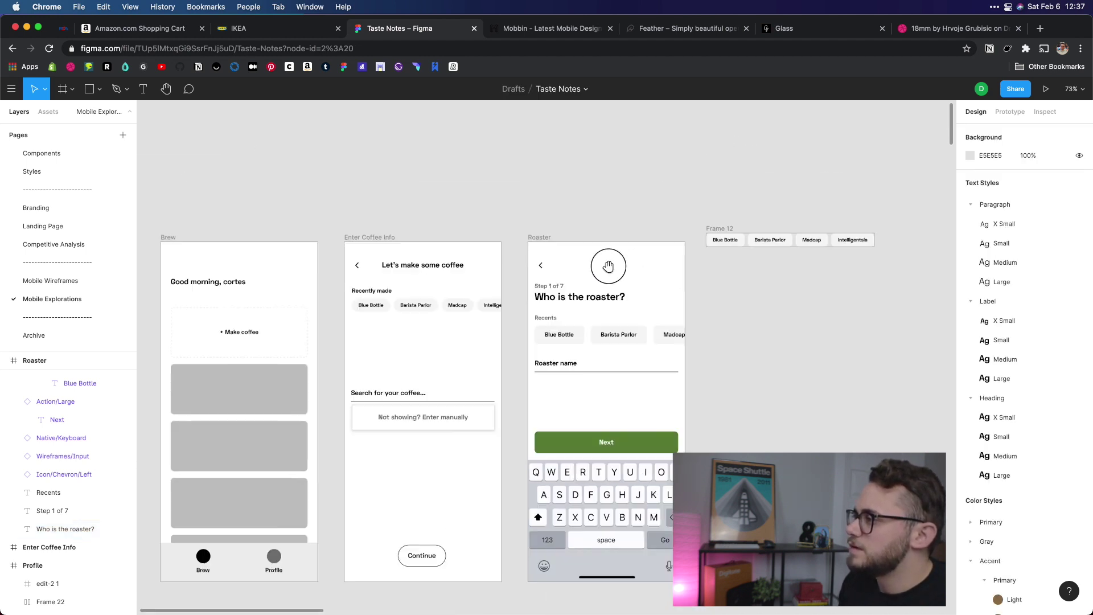
pyautogui.scroll(10, 563, 310)
pyautogui.click(530, 316)
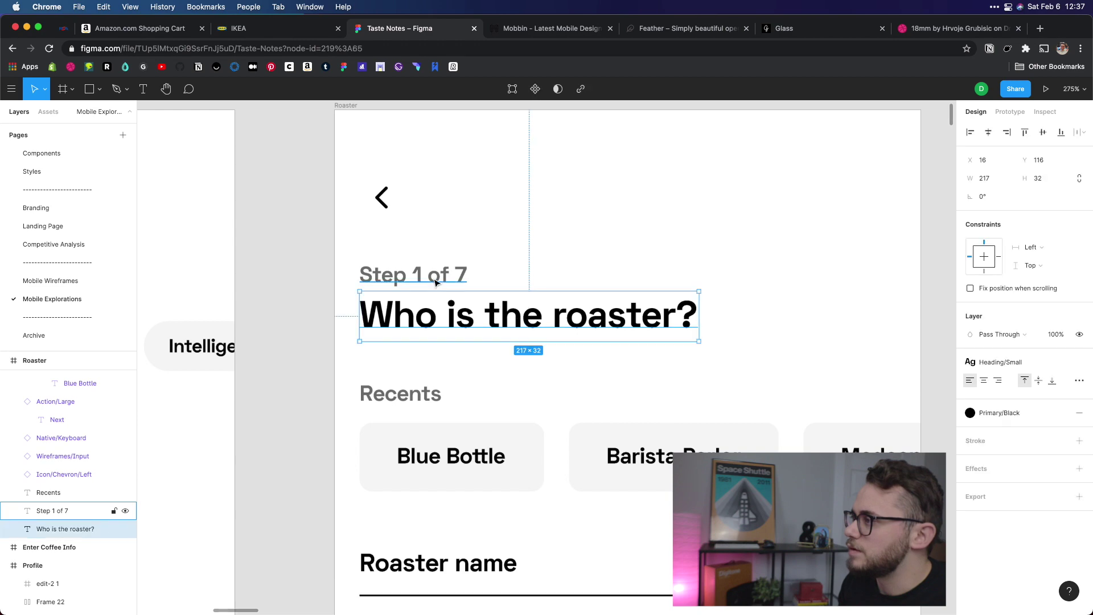
pyautogui.click(513, 244)
pyautogui.scroll(-5, 513, 244)
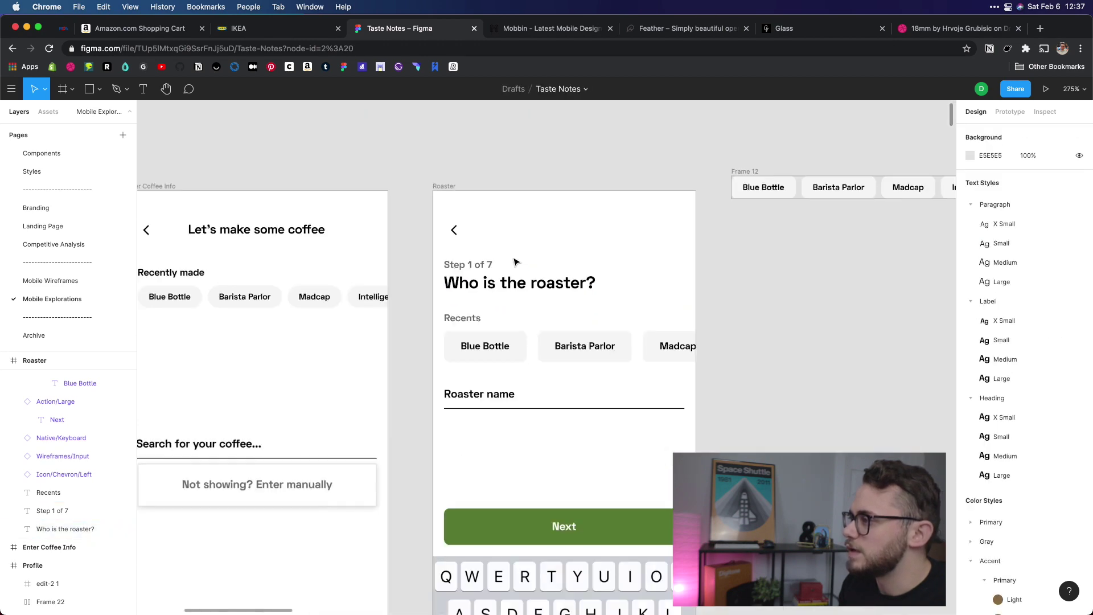